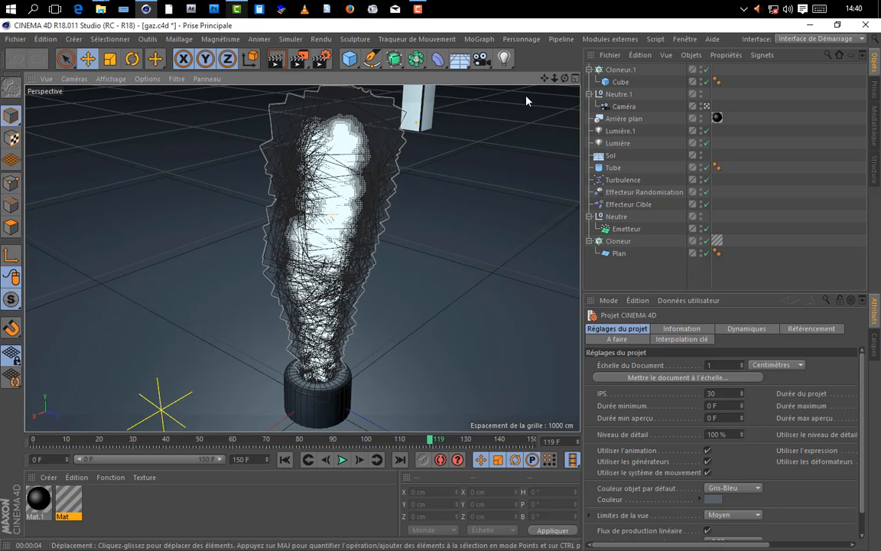
Step: Render the finished gas scene in the viewport from a lower angle as a reference
left_click_drag(565, 78, 585, 50)
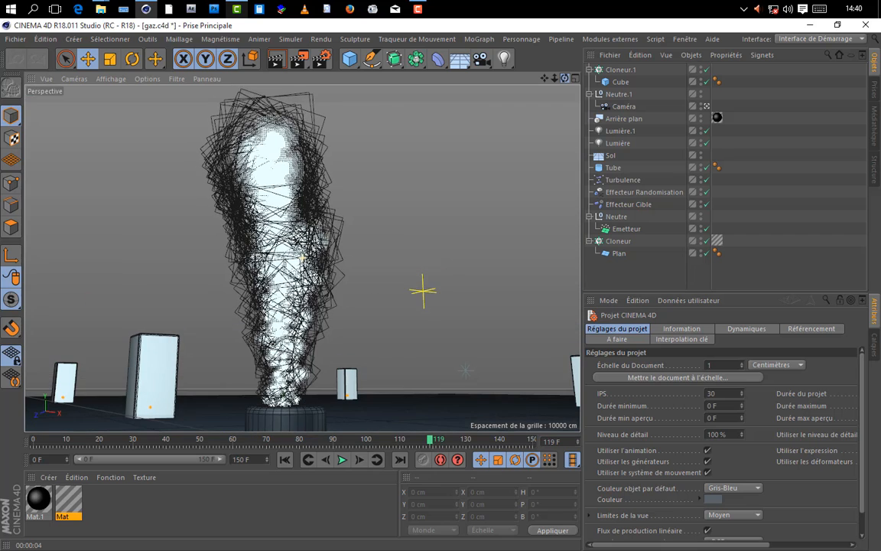
left_click(273, 61)
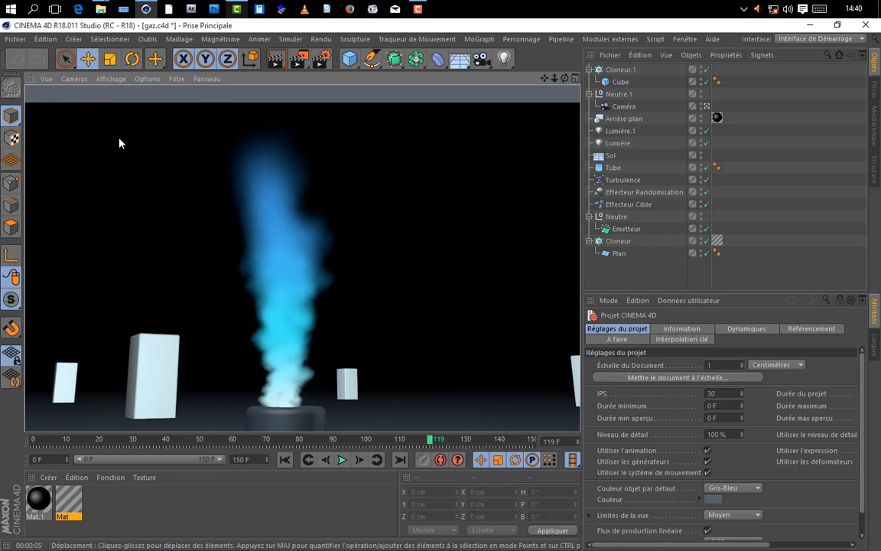
Step: Create a new project and add a plane with a width and height of 20 cm
left_click(15, 39)
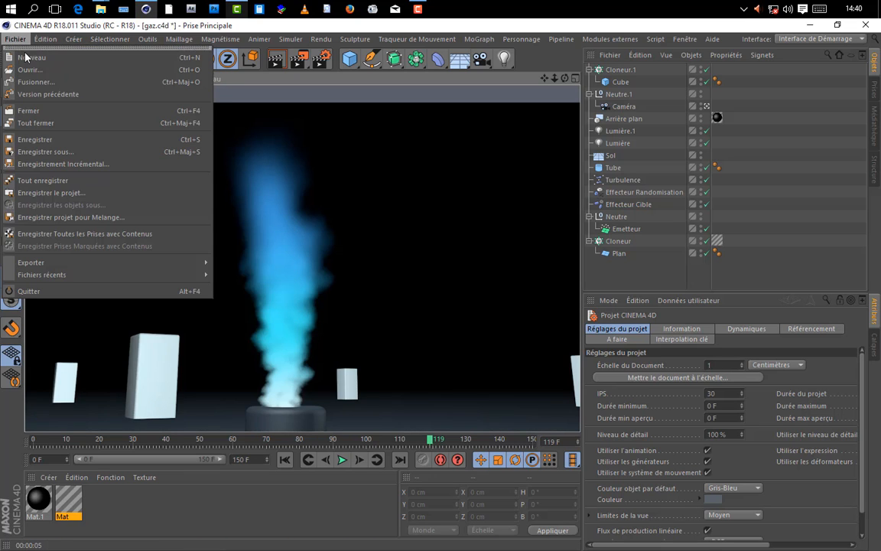
left_click(29, 57)
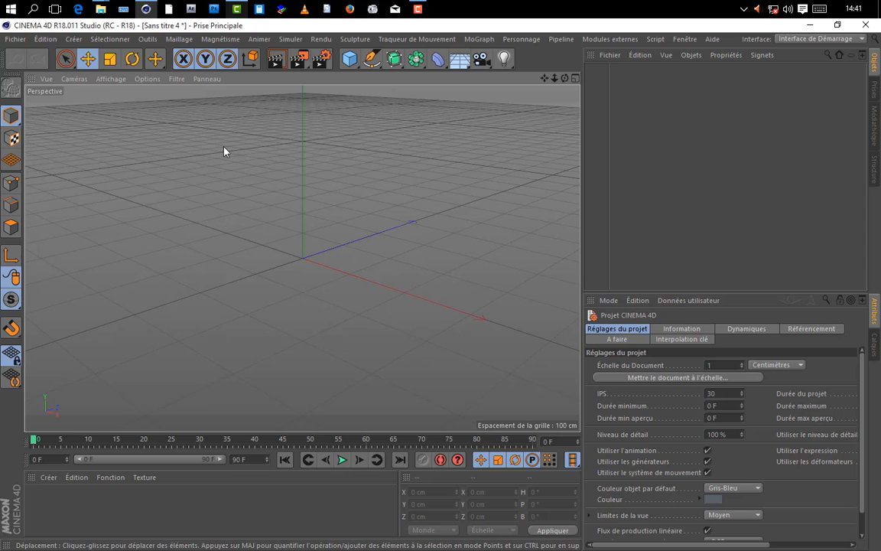
left_click_drag(350, 61, 486, 98)
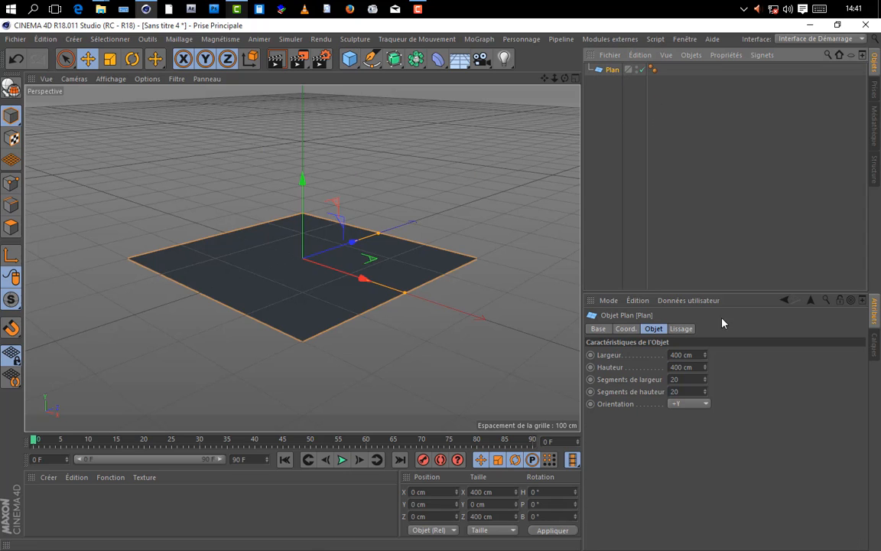
left_click(626, 362)
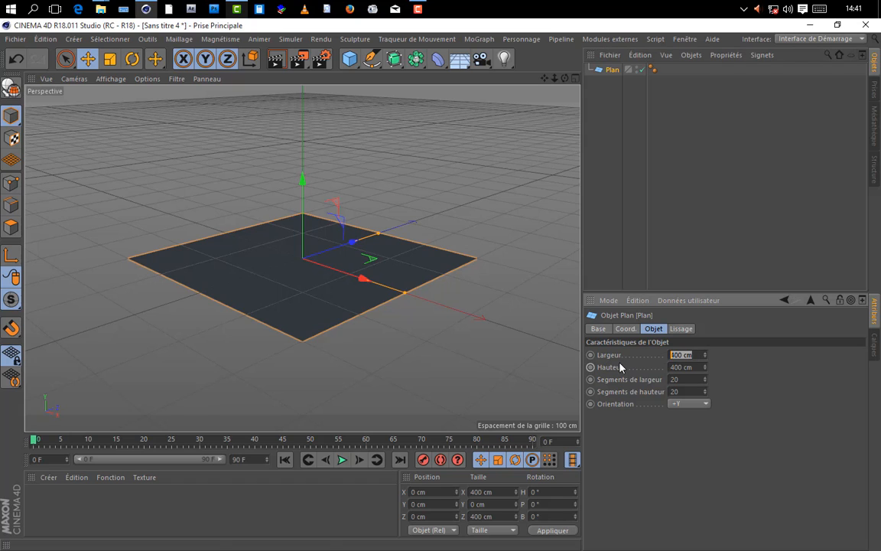
type("20")
key("Tab")
type("20")
key("Return")
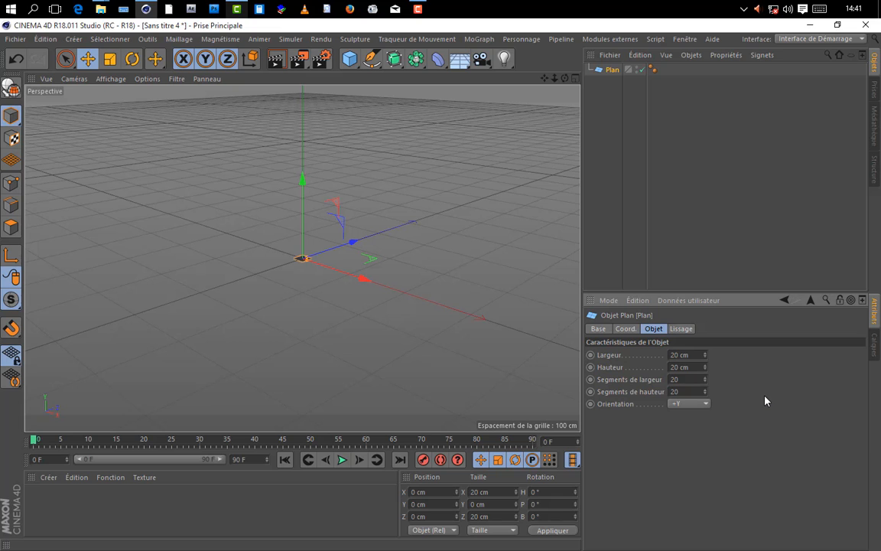
Step: Set the plane's width and height segments to 1 and deselect it
scroll(288, 233, "up", 10)
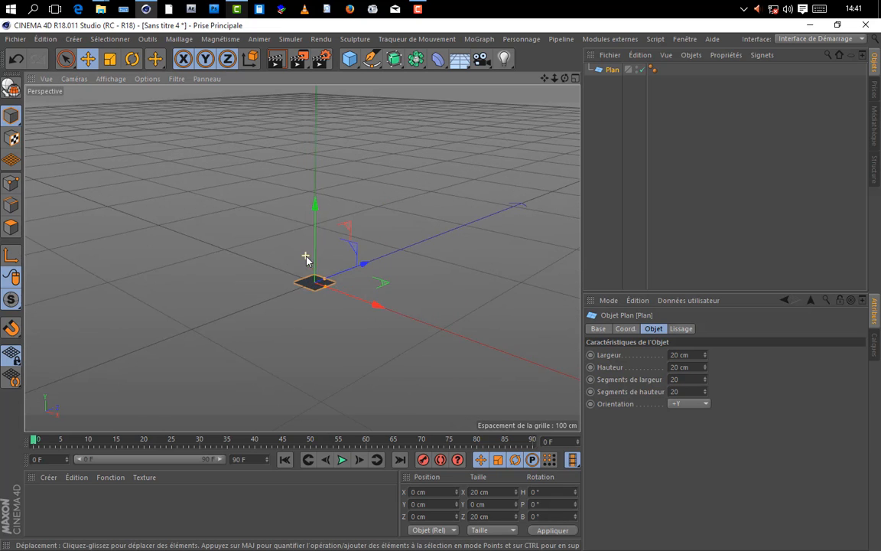
scroll(329, 291, "down", 10)
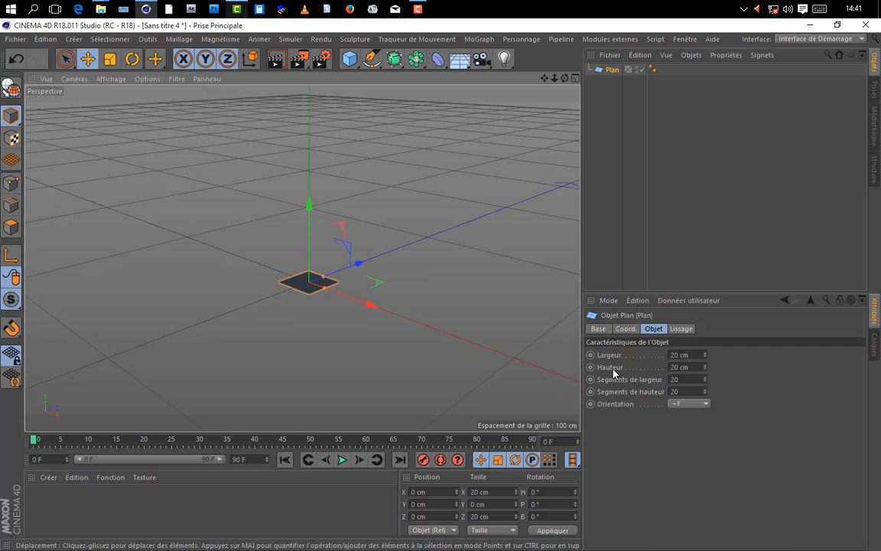
left_click_drag(680, 379, 519, 371)
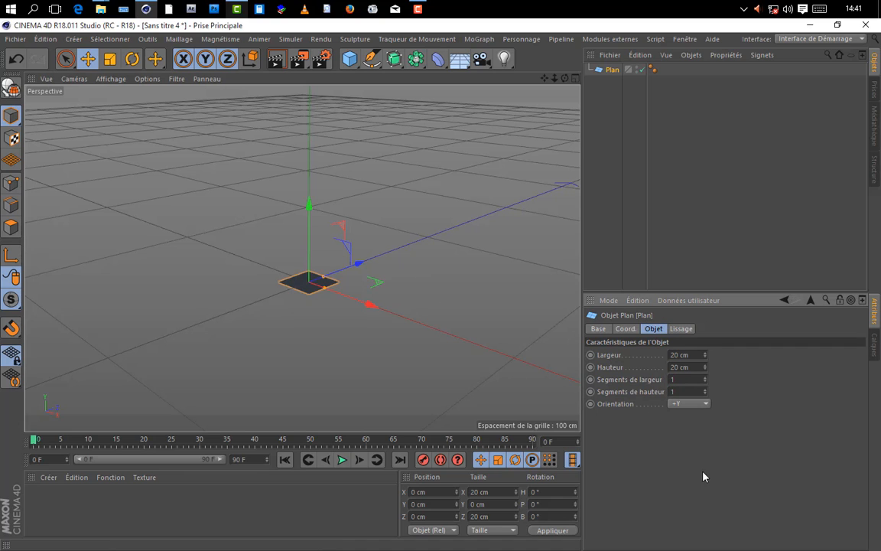
left_click(692, 257)
scroll(443, 218, "down", 4)
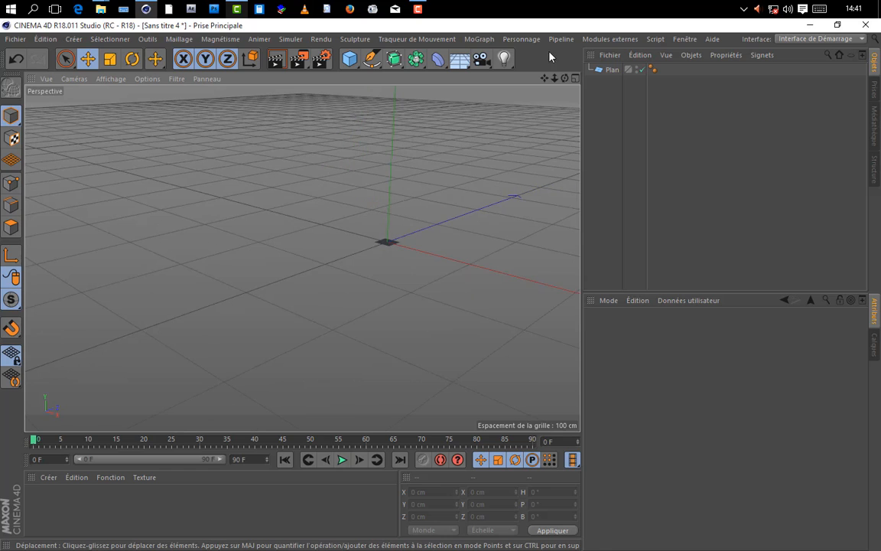
left_click_drag(544, 79, 458, 95)
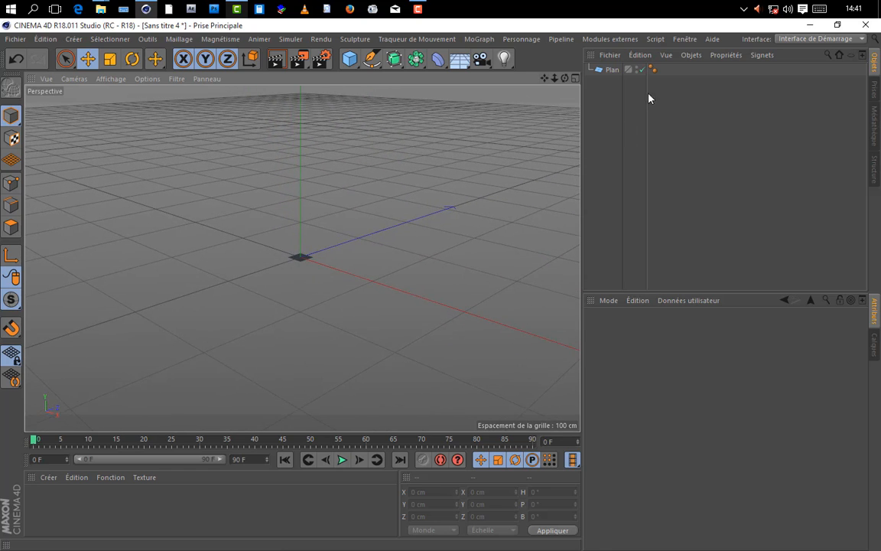
Step: Add a MoGraph Cloner and make the plane its child
left_click(476, 39)
left_click(486, 172)
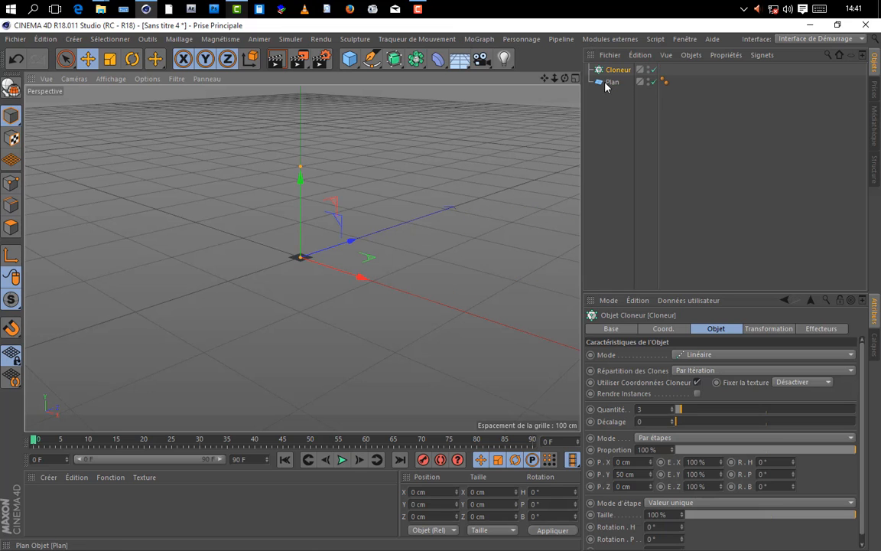
left_click_drag(606, 82, 615, 73)
left_click(606, 136)
left_click_drag(544, 80, 546, 121)
left_click_drag(565, 79, 538, 61)
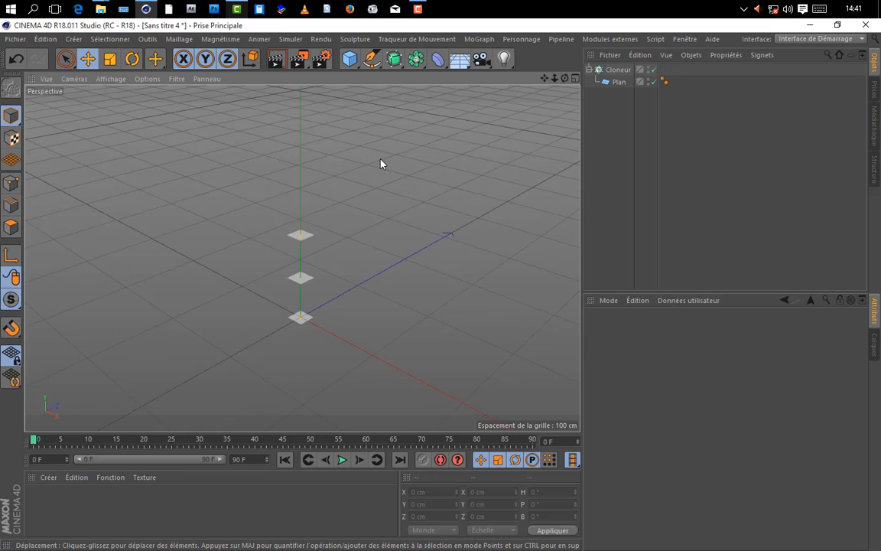
Step: Add a standard particle emitter to the scene
left_click(285, 40)
mouse_move(309, 86)
left_click(384, 91)
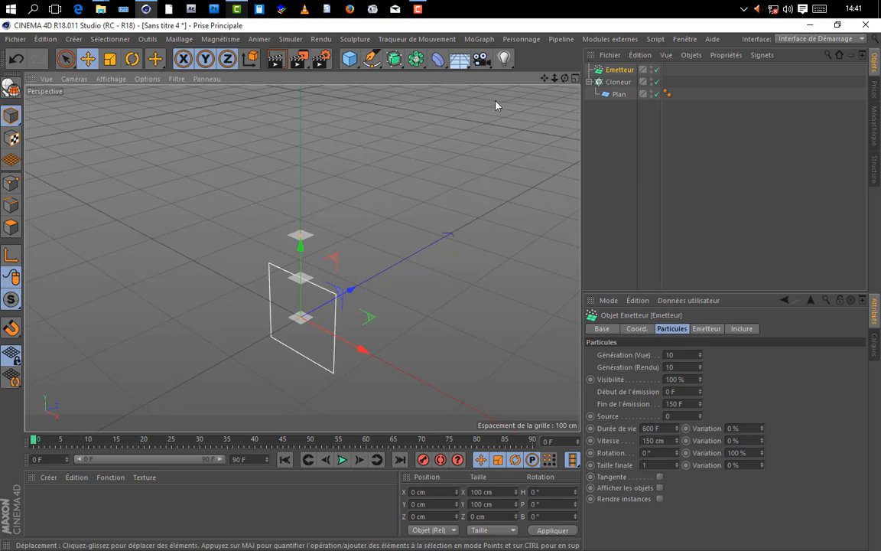
Step: Switch the Cloner to Object mode and assign the emitter as its source object
left_click(620, 82)
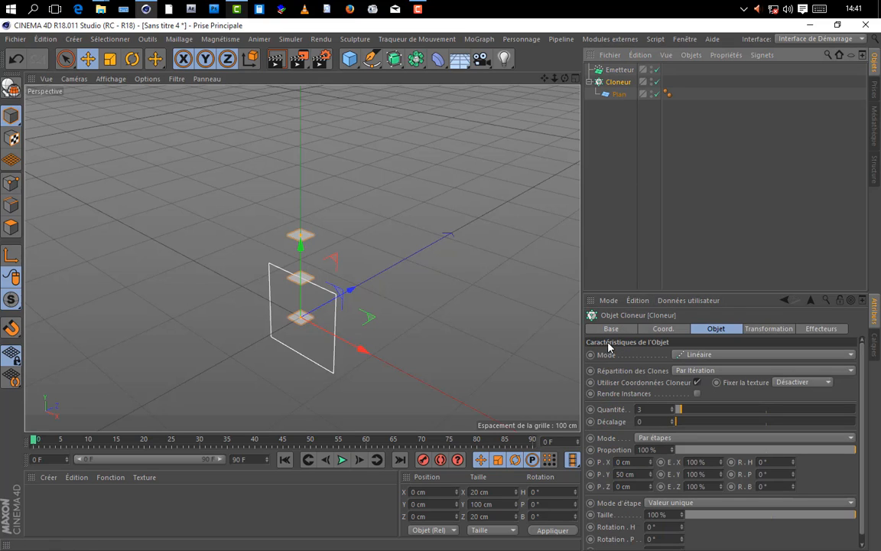
left_click(699, 355)
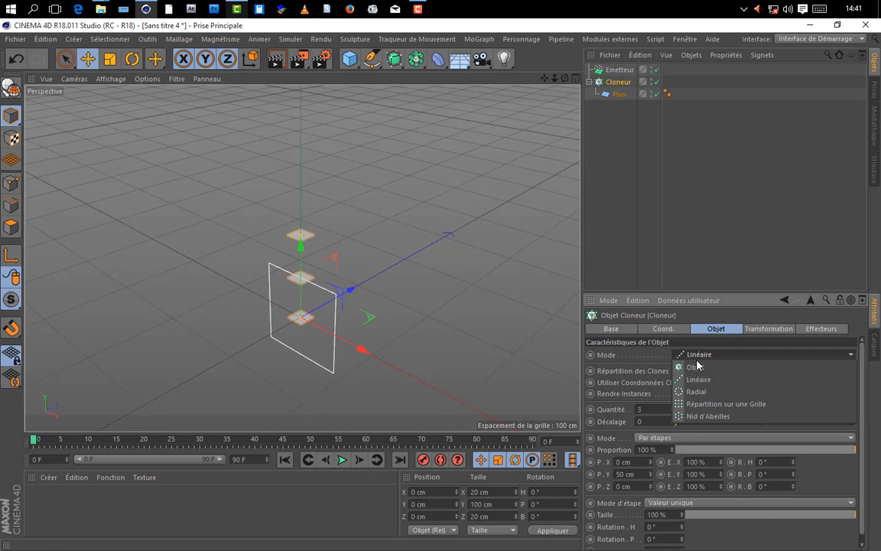
left_click(695, 370)
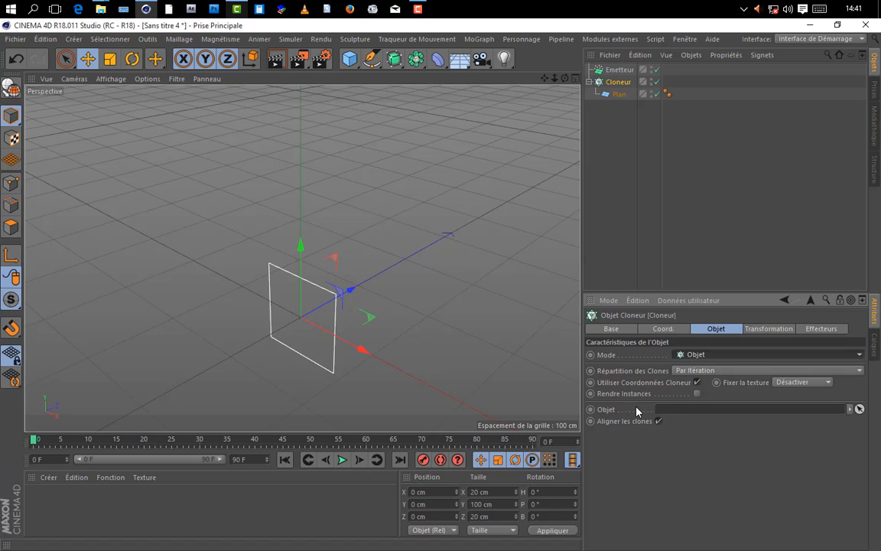
left_click_drag(620, 69, 696, 409)
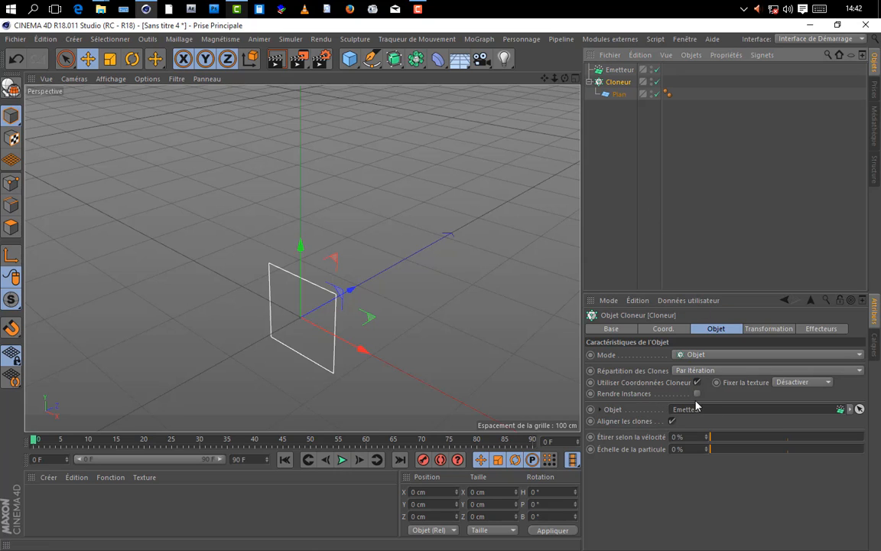
Step: Play the animation to check how the plane clones are emitted, and return to the first frame
left_click(341, 459)
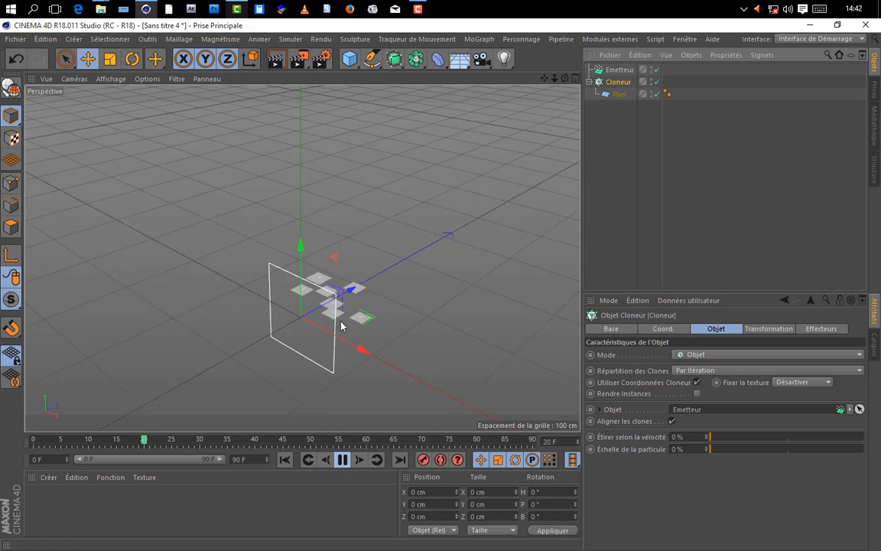
left_click(342, 460)
left_click(285, 460)
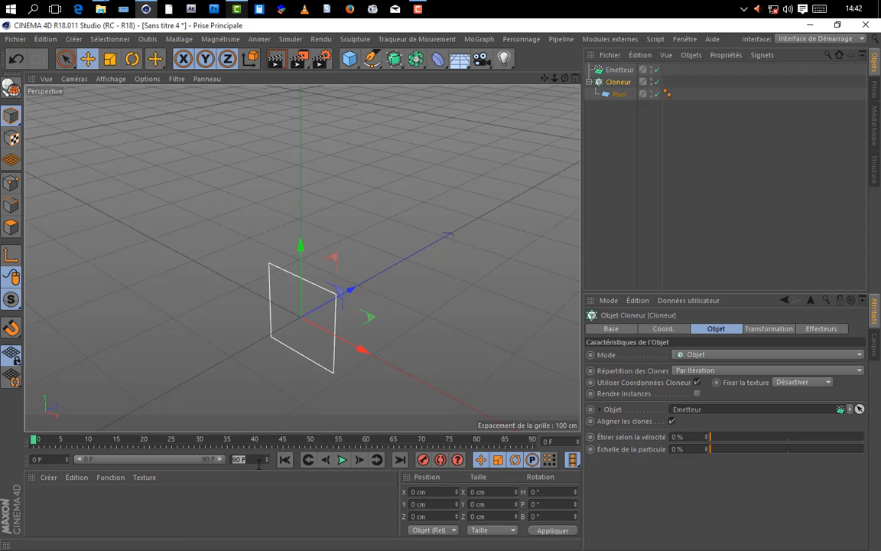
Step: Set the animation length to 120 frames with the whole range shown in the timeline
left_click(223, 477)
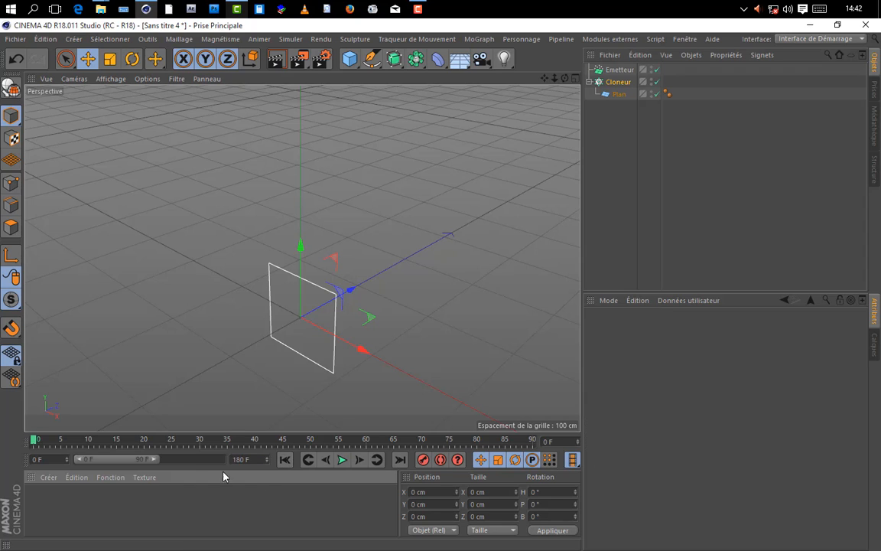
left_click_drag(158, 464, 191, 464)
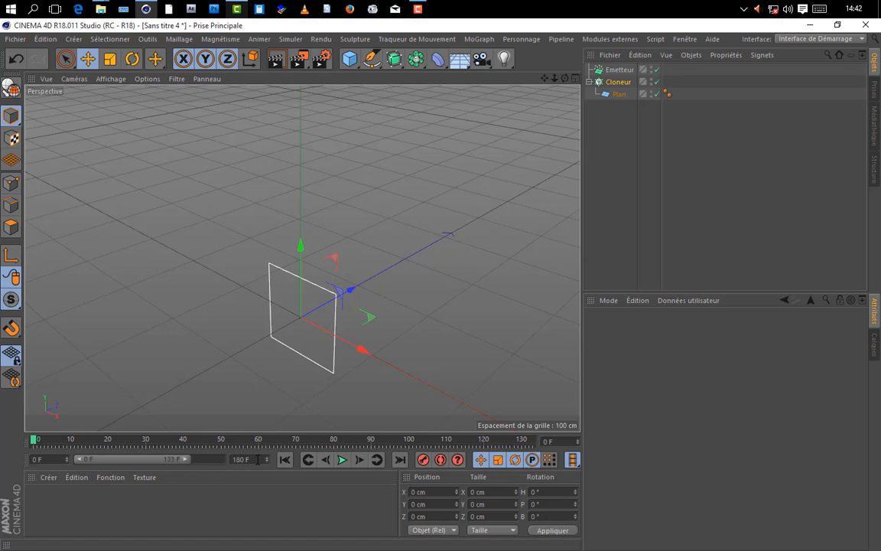
type("120")
left_click(255, 489)
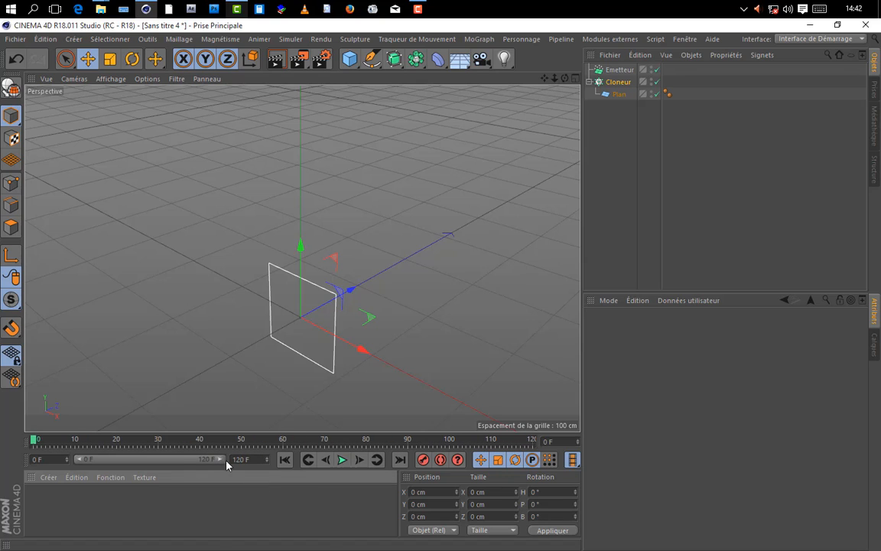
left_click(639, 148)
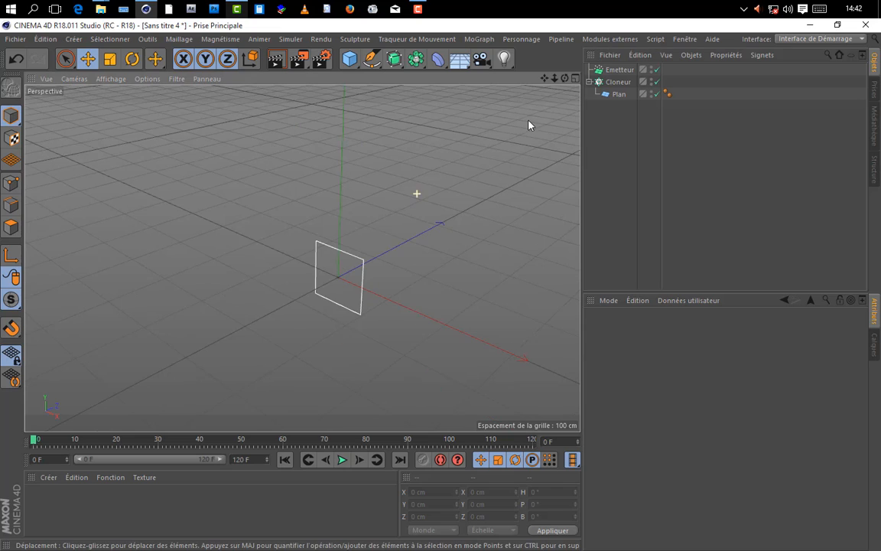
Step: Rotate the emitter so that it lies flat on the ground and emits upward
left_click_drag(562, 79, 616, 90)
left_click(620, 69)
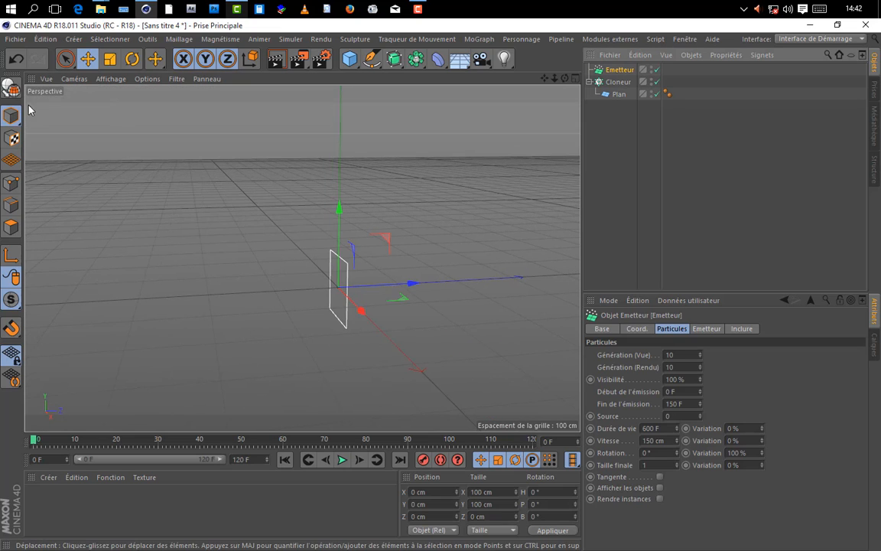
left_click(132, 59)
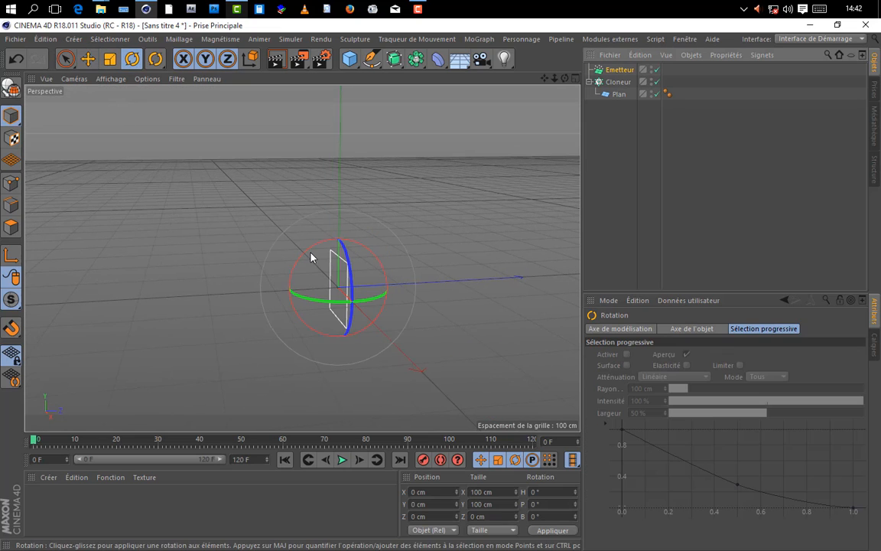
left_click_drag(310, 252, 275, 344)
left_click(602, 218)
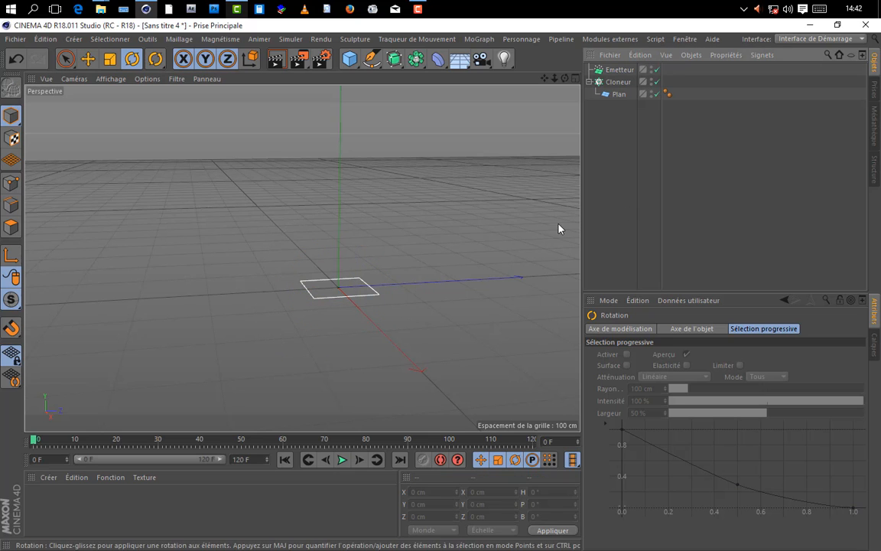
key("e")
Step: Widen the viewport and play the animation to inspect the clones' direction and orientation above the emitter
left_click_drag(583, 208, 615, 208)
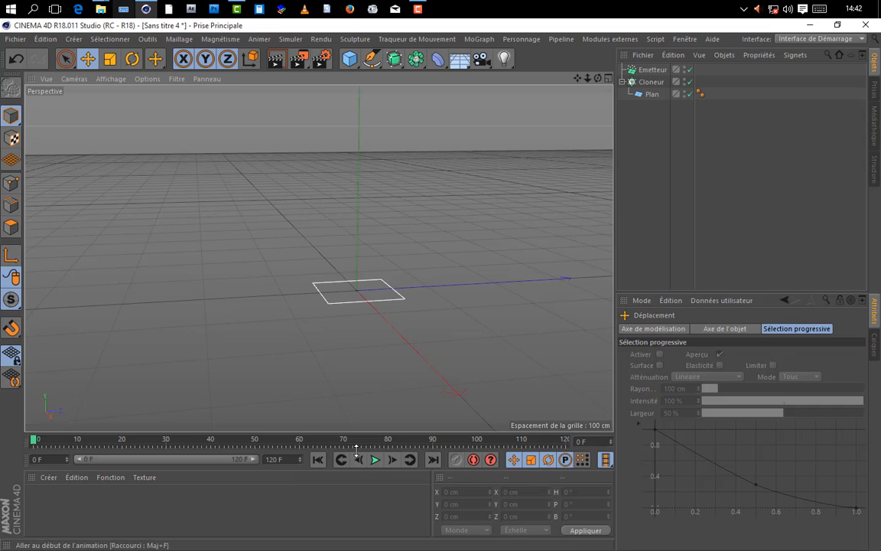
left_click(375, 459)
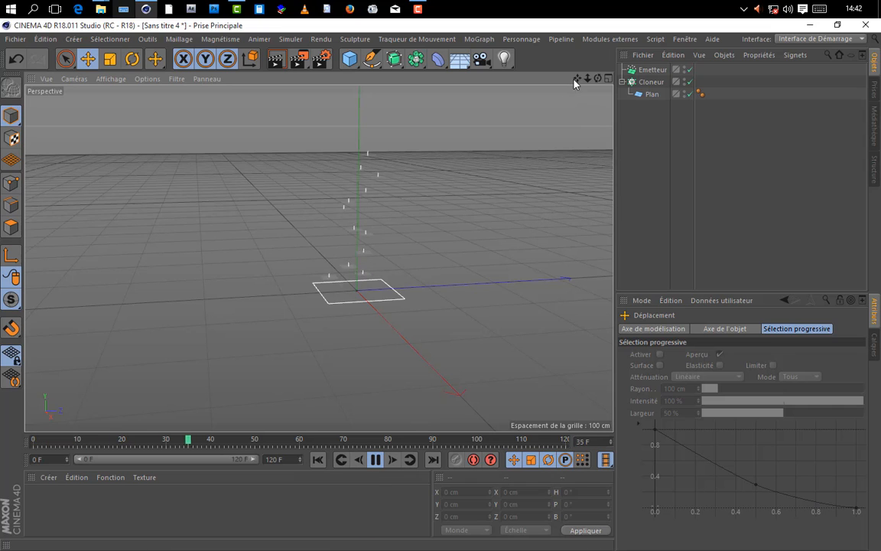
left_click_drag(577, 78, 529, 148)
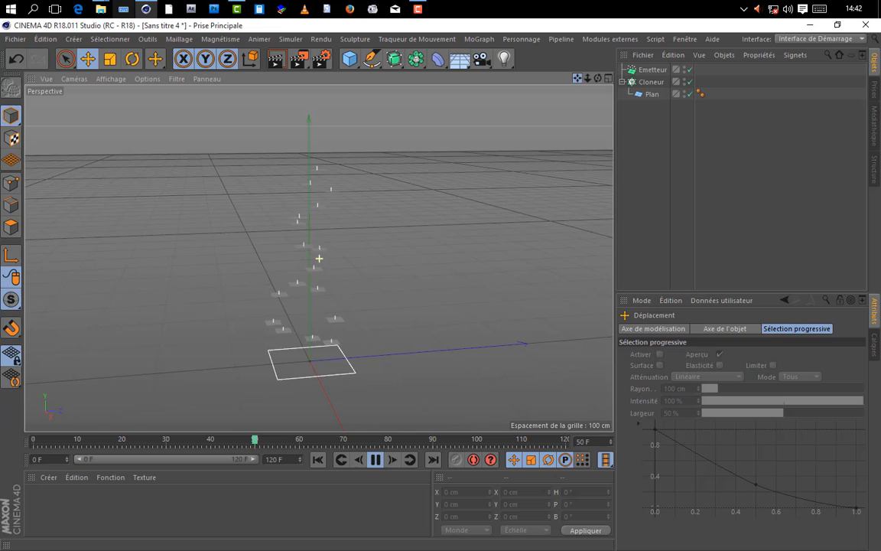
left_click(377, 463)
left_click_drag(596, 83, 370, 209)
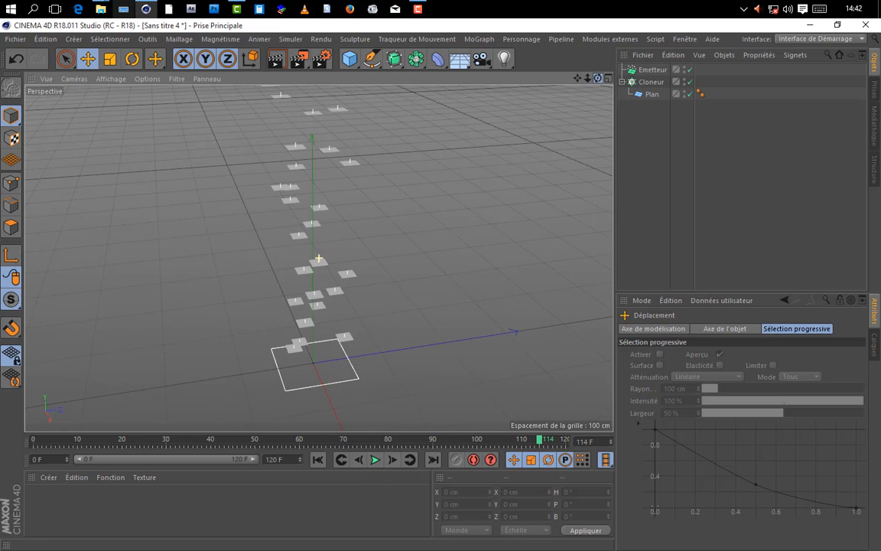
Step: Set the cloned plane's orientation to +Z so the clones stand upright
left_click(655, 96)
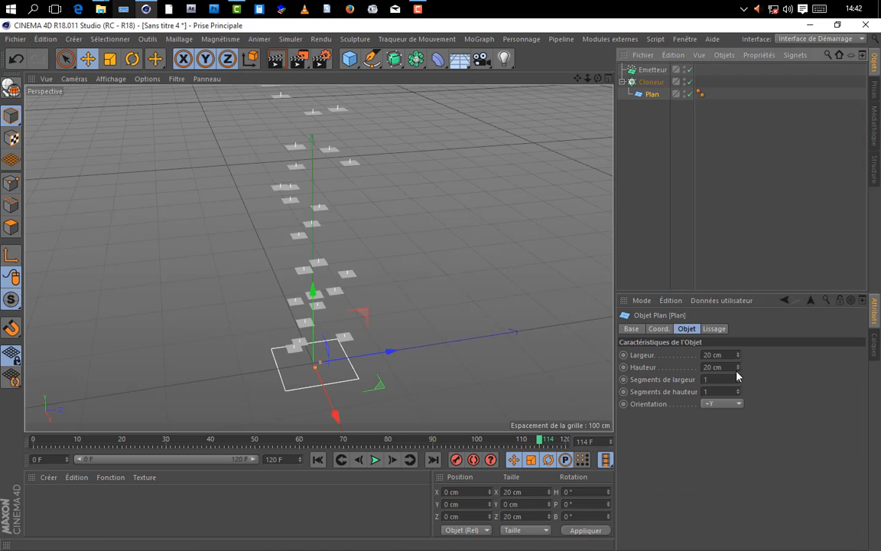
left_click(736, 404)
left_click(712, 465)
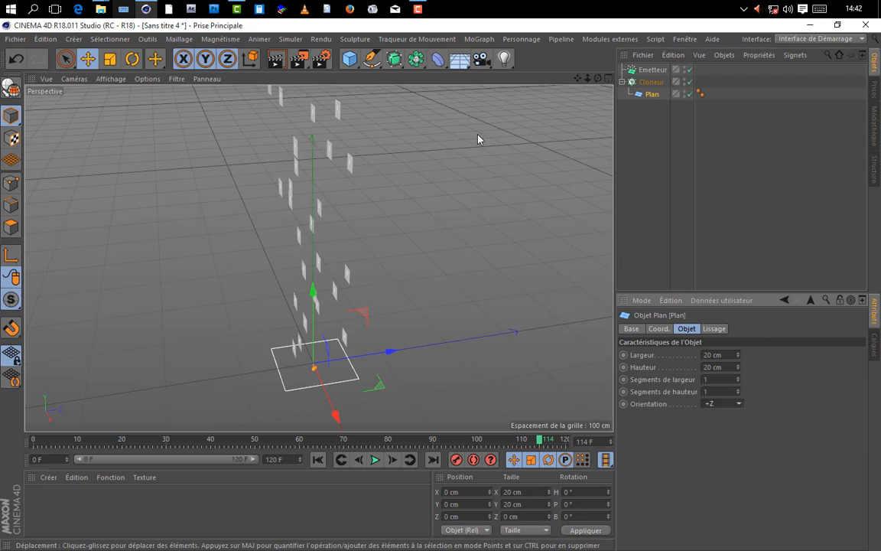
left_click_drag(599, 78, 595, 121)
left_click_drag(589, 78, 554, 80)
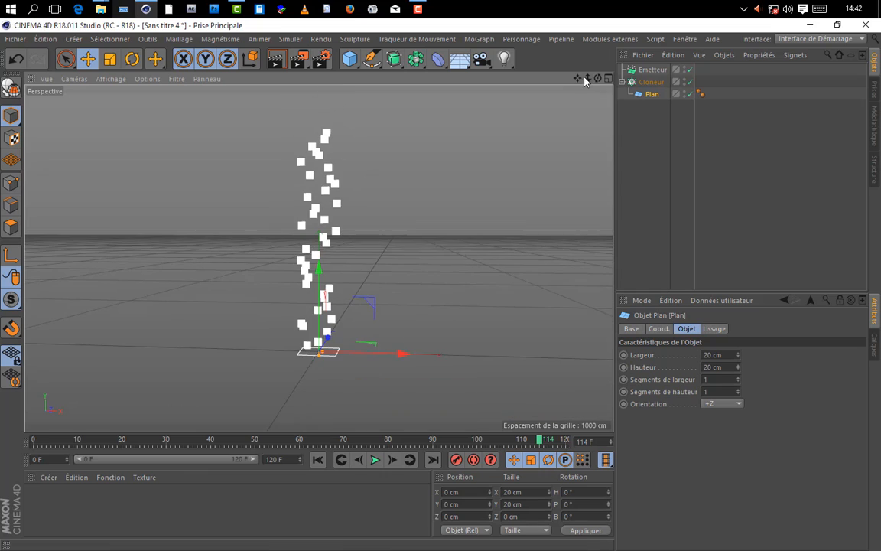
Step: Set the emitter's generation rate to 100 for both view and render, and its final particle size to 25
scroll(327, 215, "up", 2)
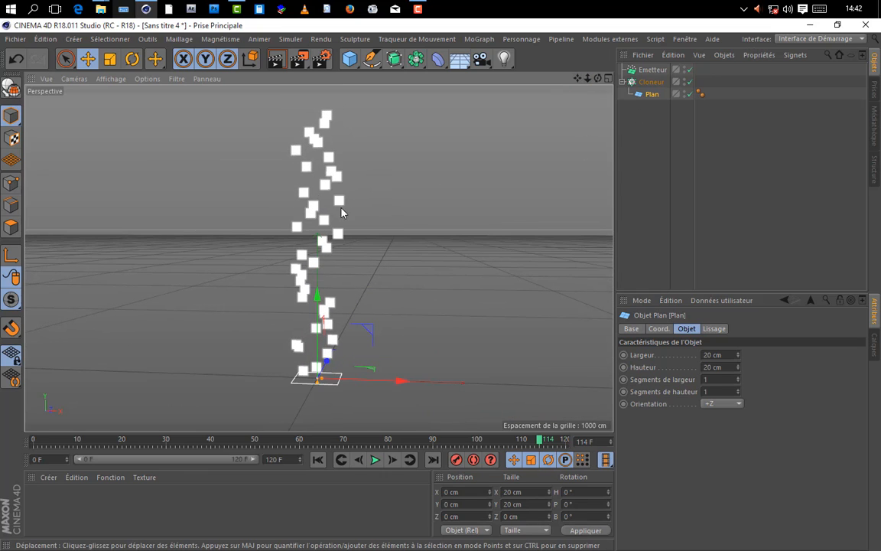
left_click(653, 70)
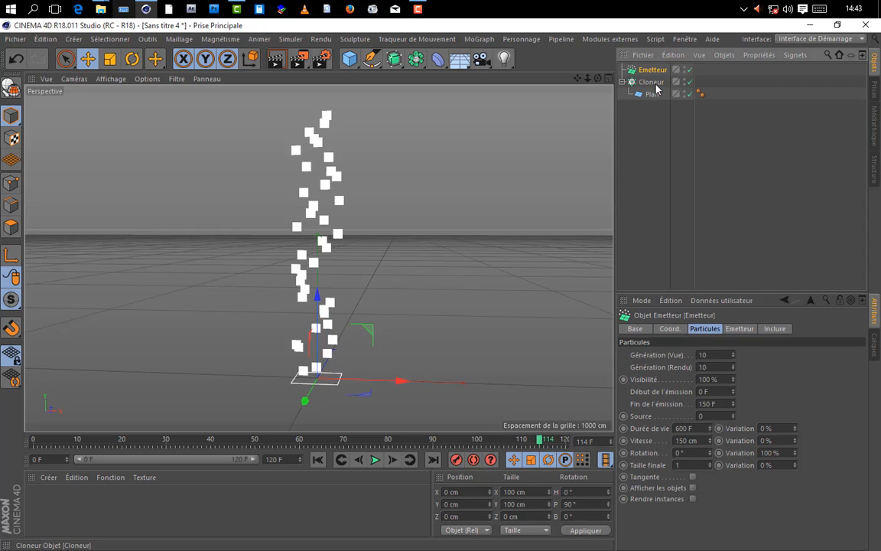
left_click(713, 355)
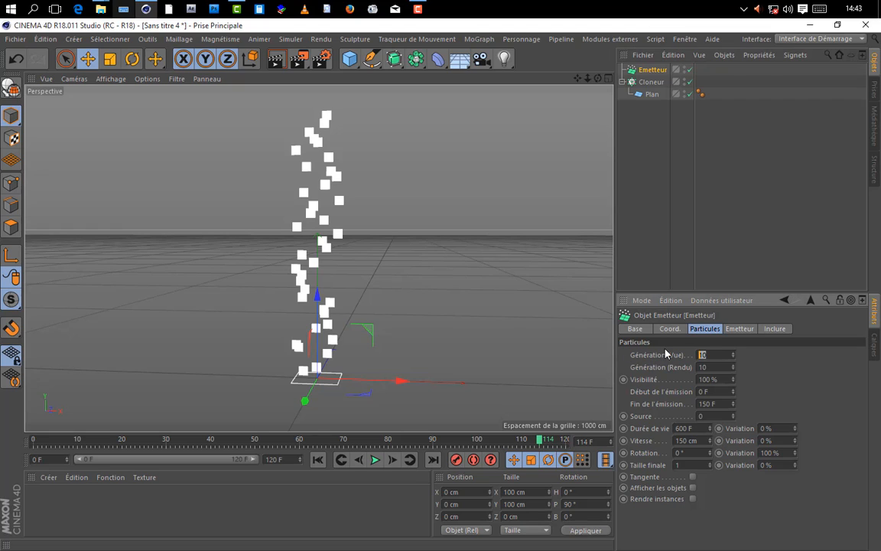
type("100")
left_click(698, 465)
type("25")
key("Return")
Step: Raise the cloner's particle scale to 100% and play the animation from the start to check the growing clones
left_click(651, 83)
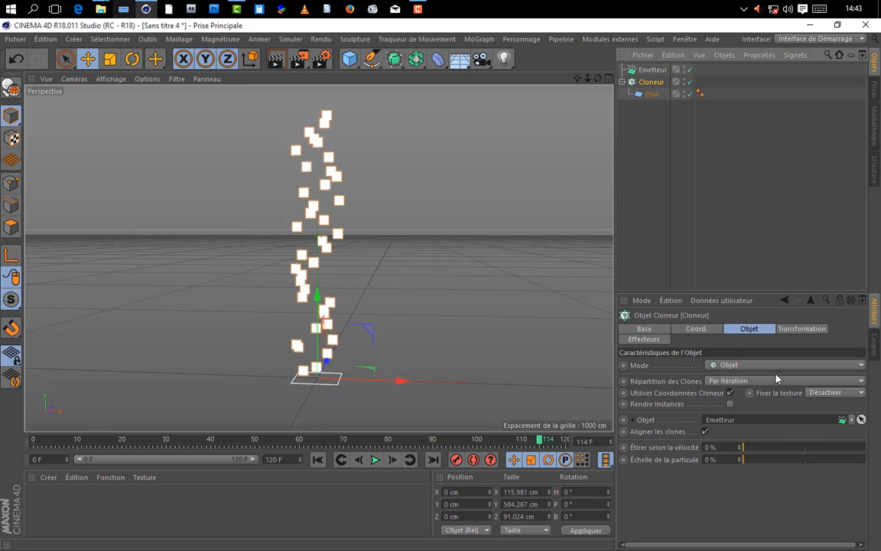
left_click_drag(742, 459, 874, 469)
left_click_drag(578, 78, 597, 67)
scroll(375, 163, "down", 1)
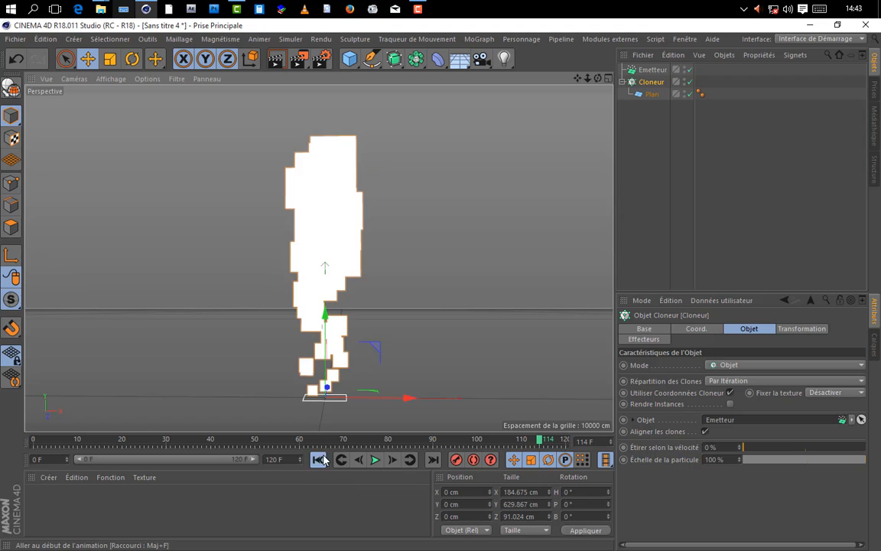
left_click(318, 460)
left_click(375, 459)
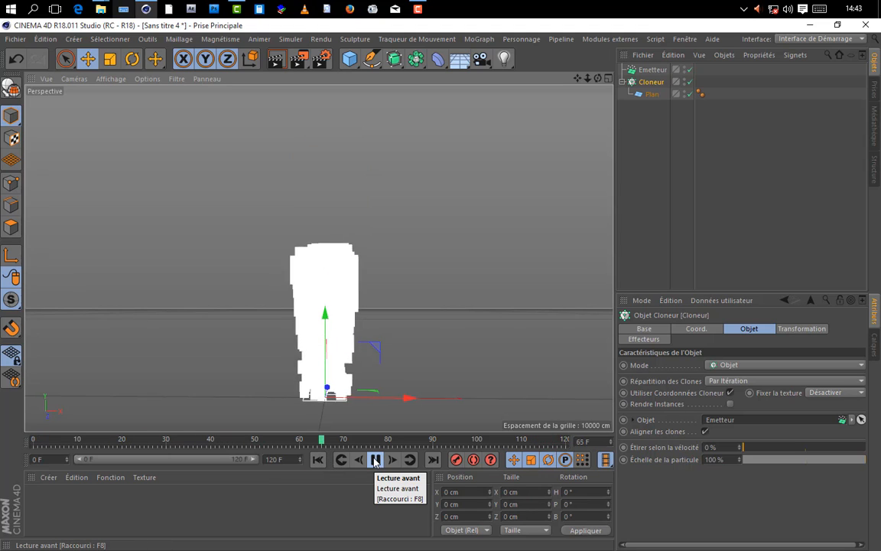
left_click(375, 459)
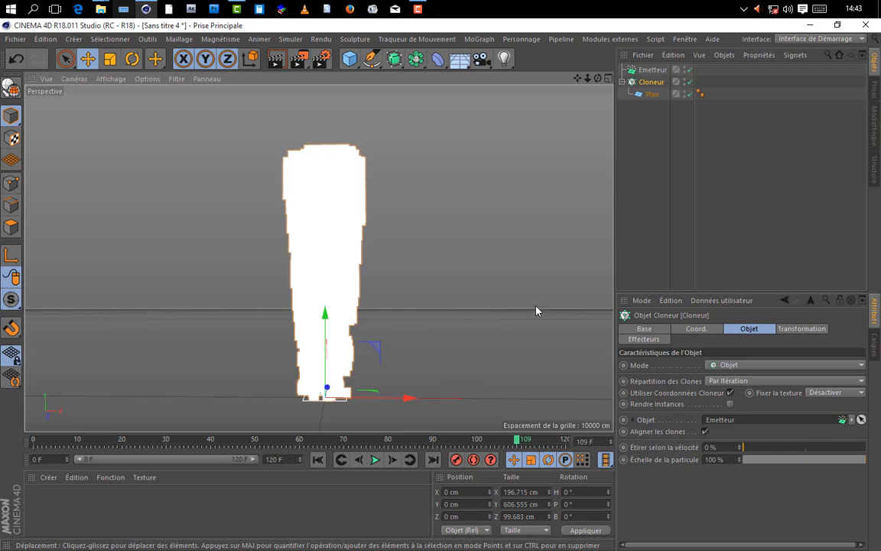
Step: Scale the emitter to 0.4 on the X, Y and Z axes
left_click(652, 69)
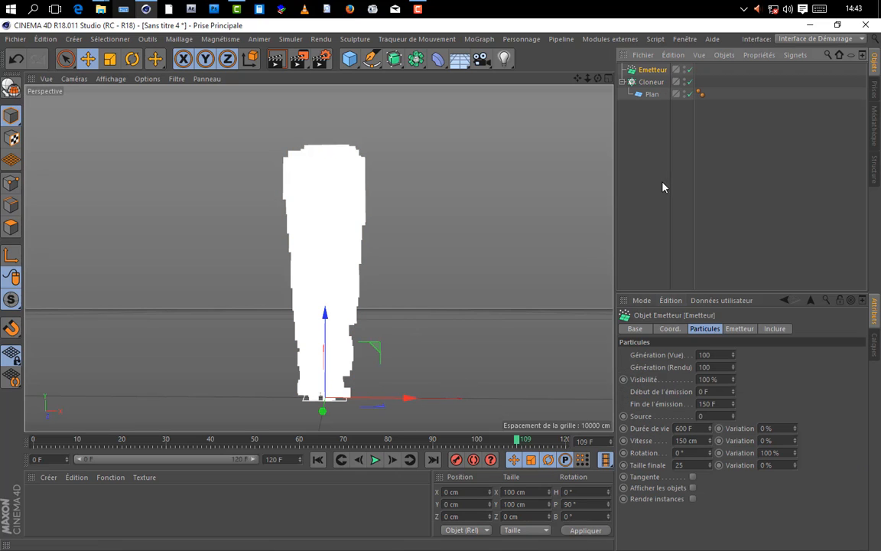
left_click(675, 331)
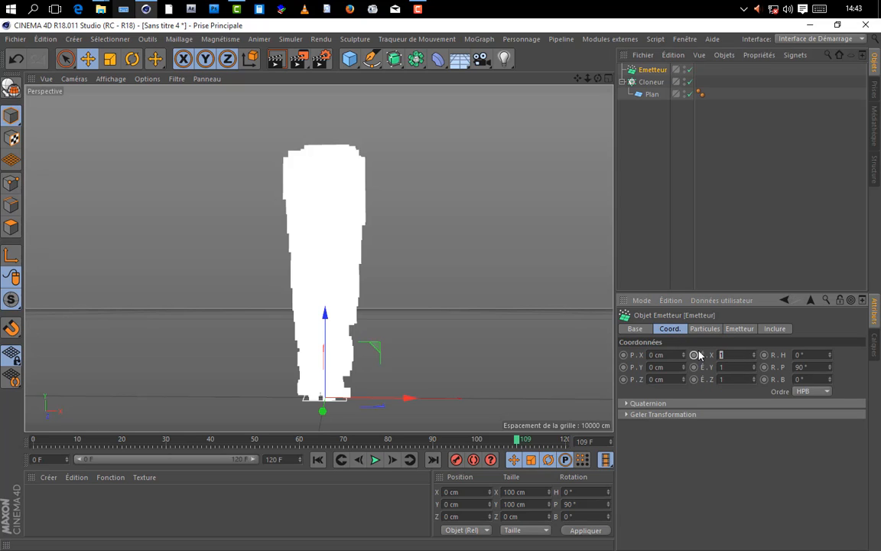
type("0.4")
key("Tab")
type("0.4")
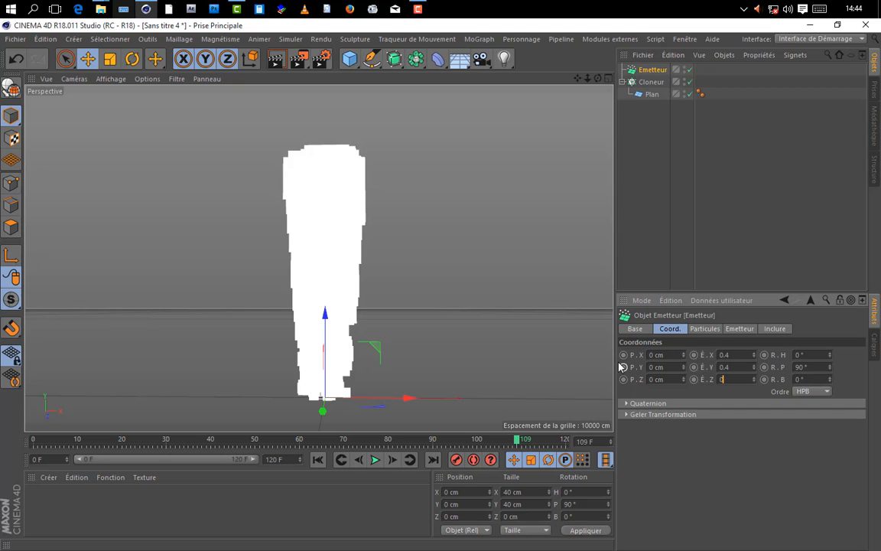
type("0.4")
Step: Play the animation from frame 0 and inspect the clone column from different angles
left_click(318, 459)
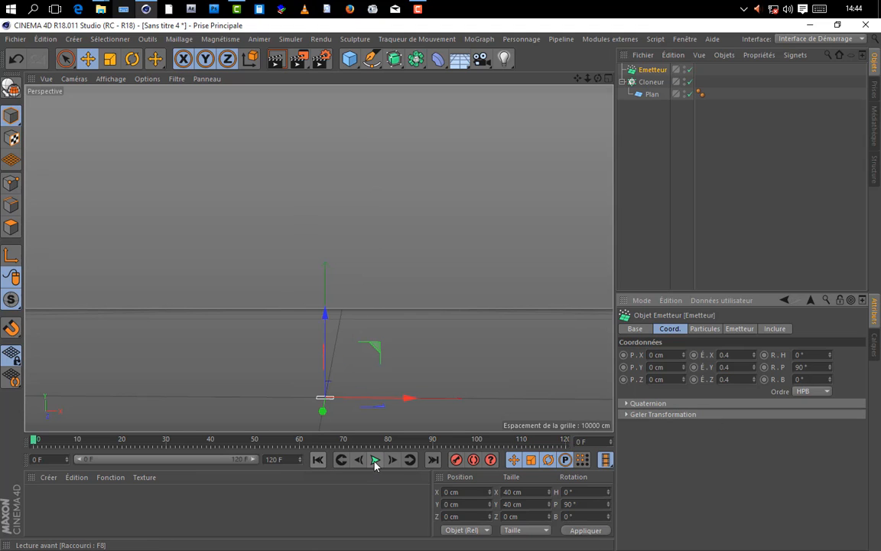
left_click(375, 459)
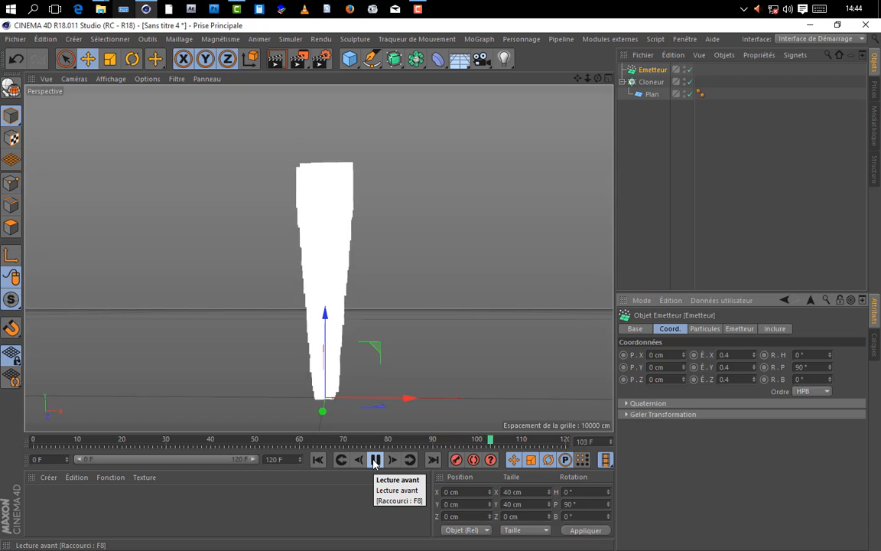
left_click(375, 463)
left_click_drag(598, 79, 356, 76)
left_click_drag(598, 78, 723, 91)
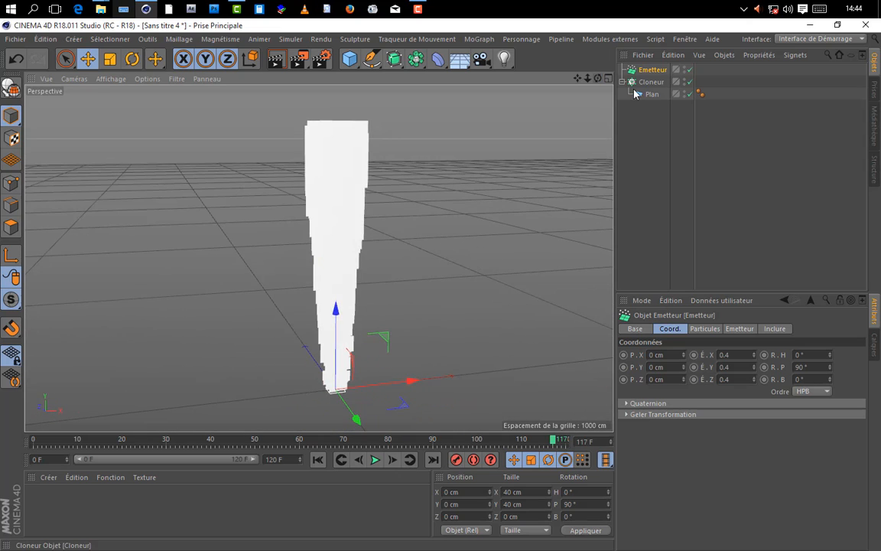
Step: Add a Target effector (Effecteur Cible) to the cloner and set its targeting mode to Pointer vers la caméra
left_click(652, 82)
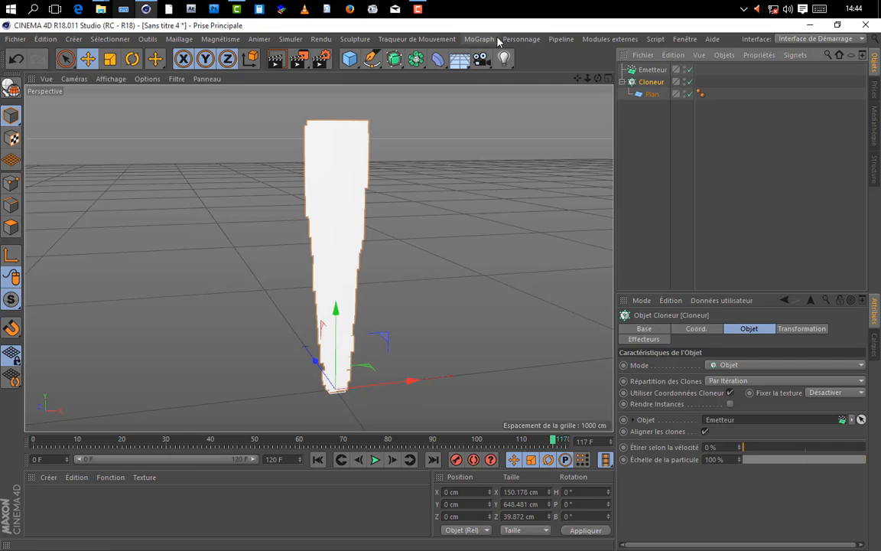
left_click(479, 39)
mouse_move(535, 58)
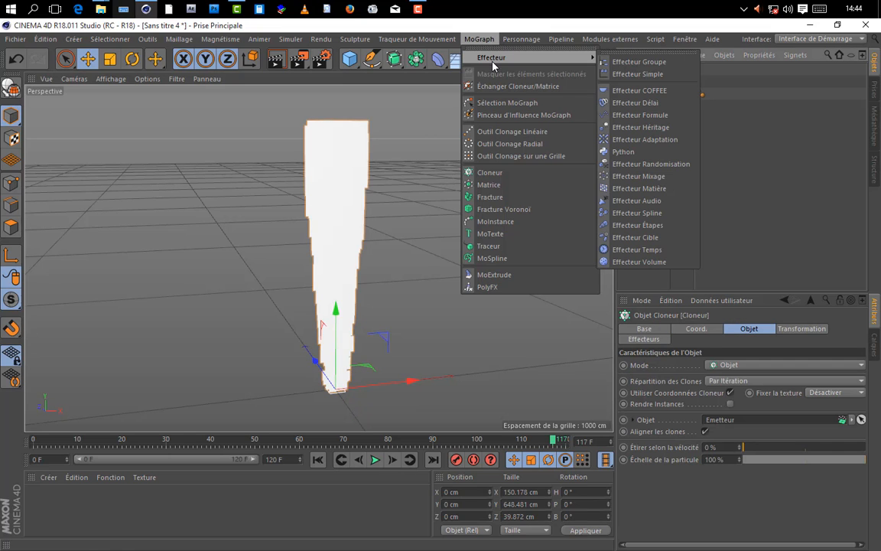
left_click(638, 237)
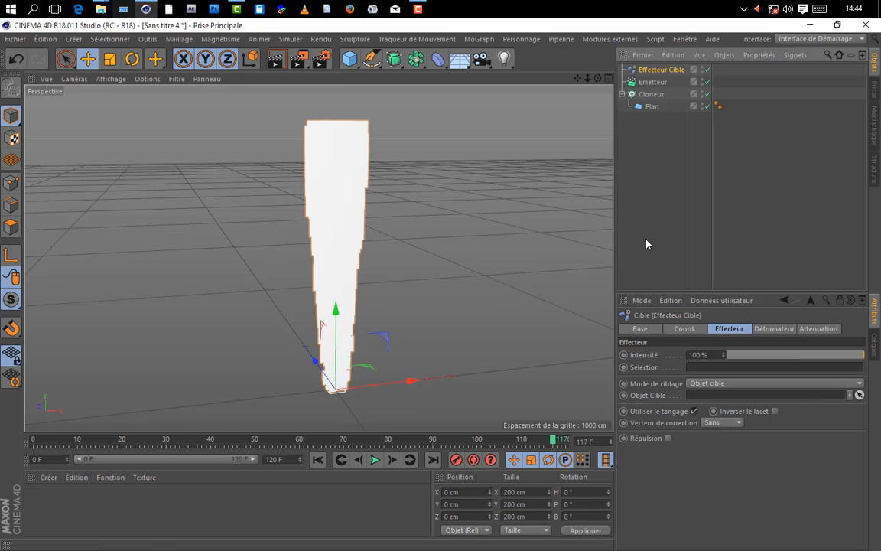
left_click(711, 383)
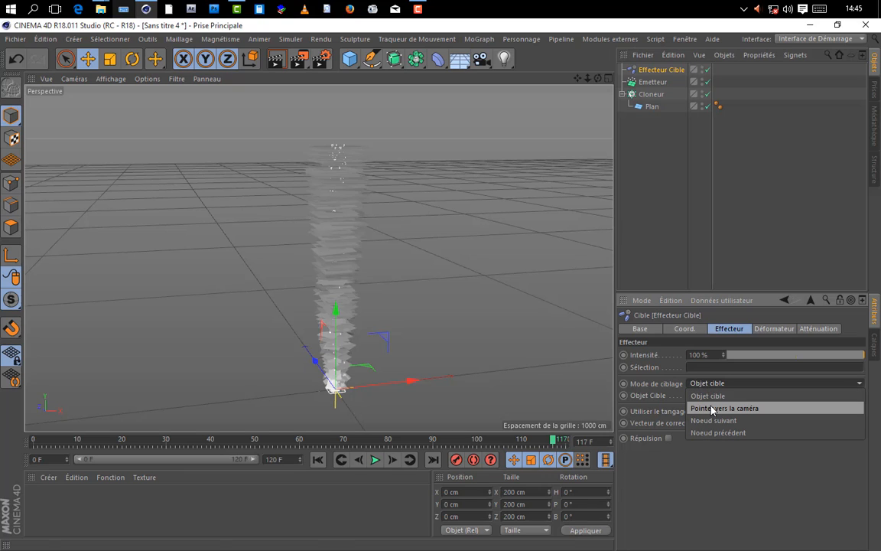
left_click(711, 409)
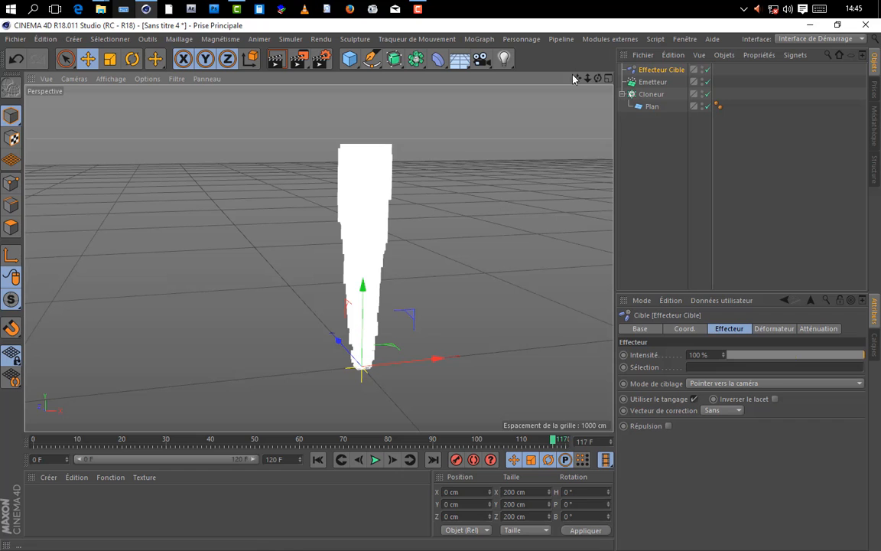
mouse_move(578, 78)
left_mouse_down()
mouse_move(580, 89)
mouse_move(588, 82)
mouse_move(551, 82)
mouse_move(575, 75)
mouse_move(528, 65)
mouse_move(643, 94)
mouse_move(650, 83)
mouse_move(640, 85)
left_mouse_up()
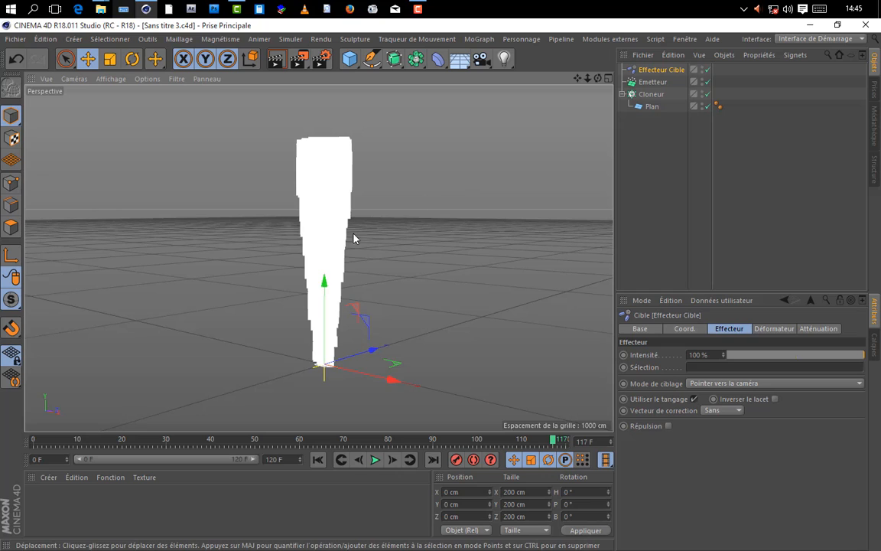
scroll(324, 259, "up", 2)
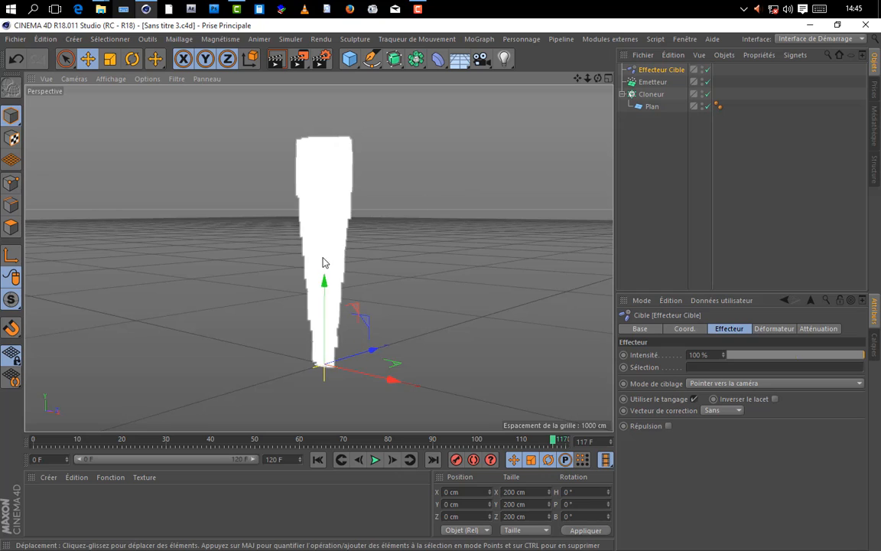
Step: Create a new material and apply it to the cloner
left_click(39, 505)
double_click(39, 505)
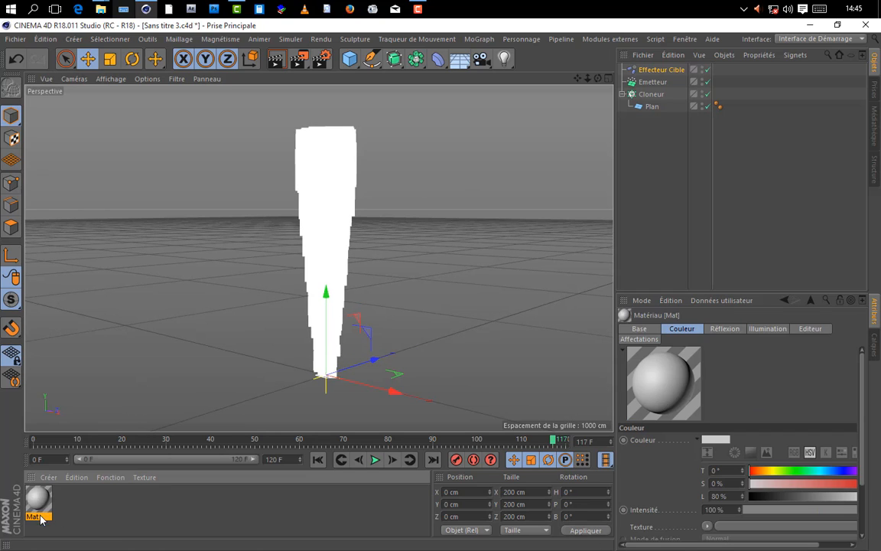
left_click_drag(38, 503, 652, 93)
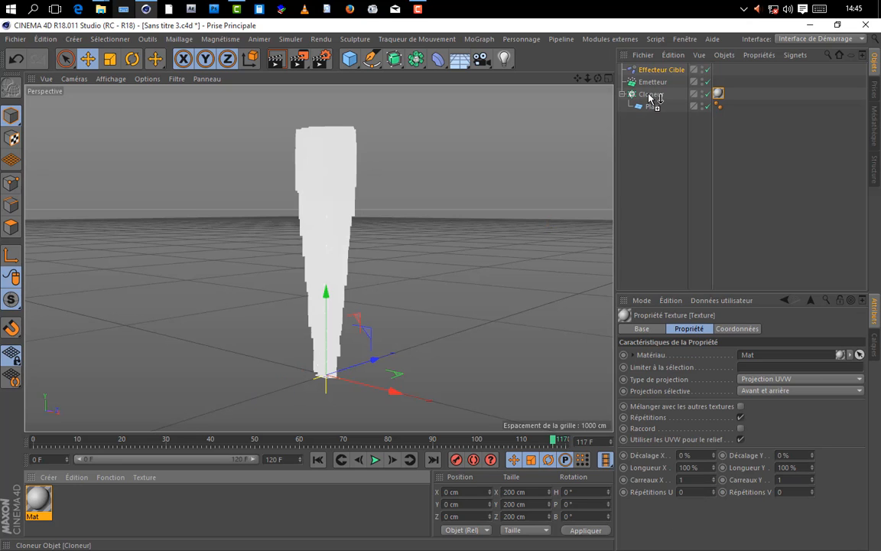
Step: Disable the material's Couleur and Réflexion channels, enable Alpha and Luminescence, and test-render the view
double_click(38, 501)
left_click_drag(303, 106, 557, 96)
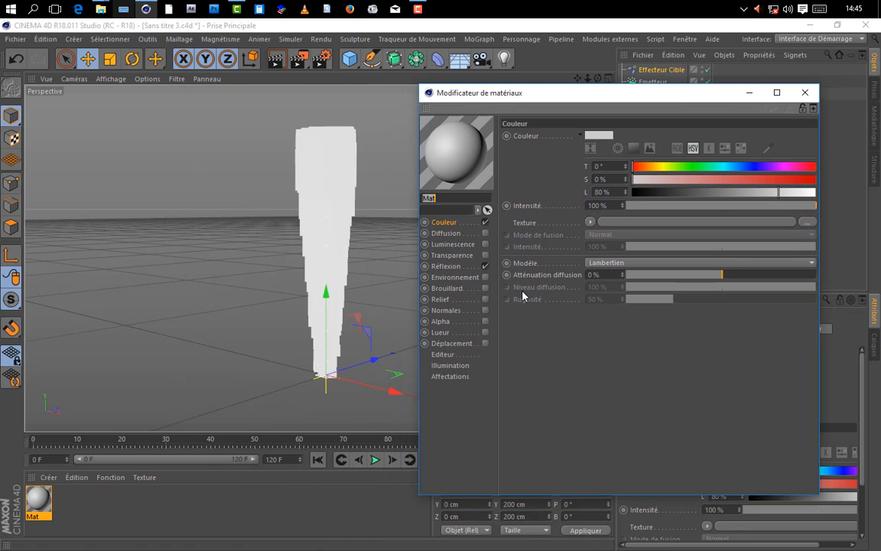
left_click(485, 222)
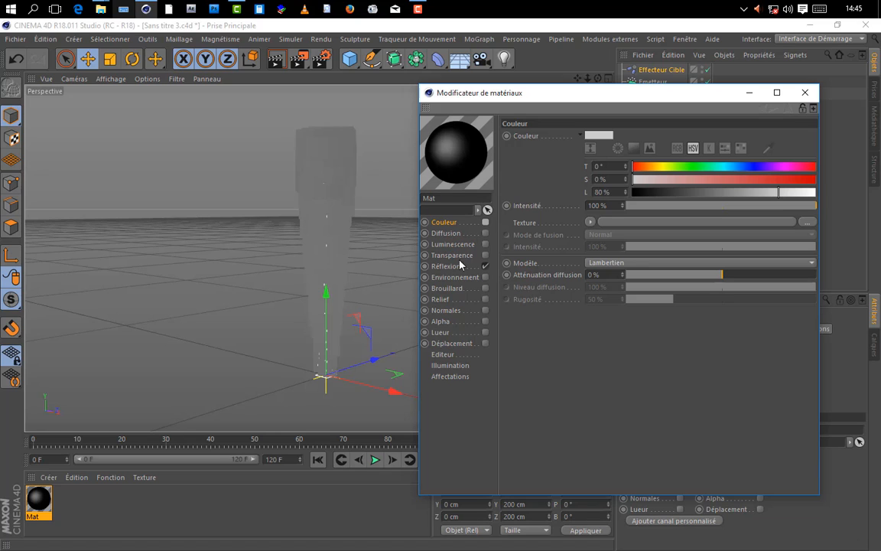
left_click(485, 266)
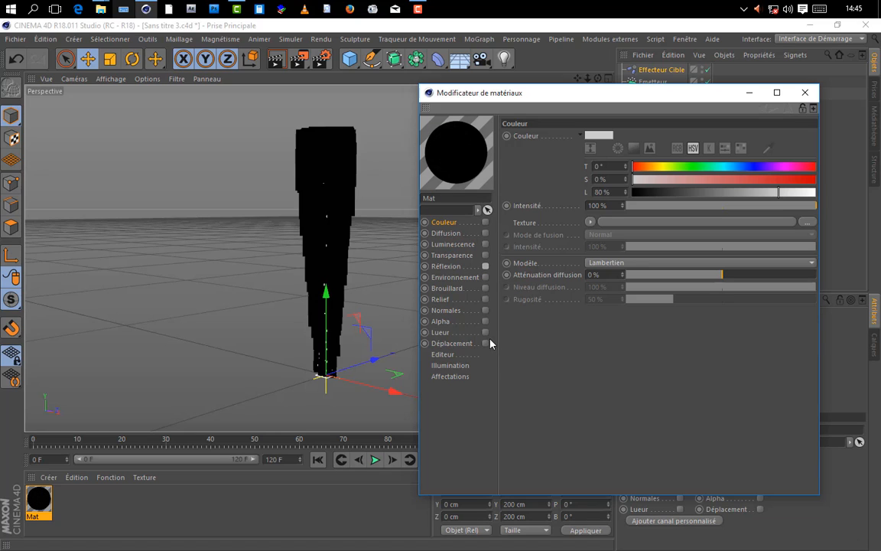
left_click(485, 322)
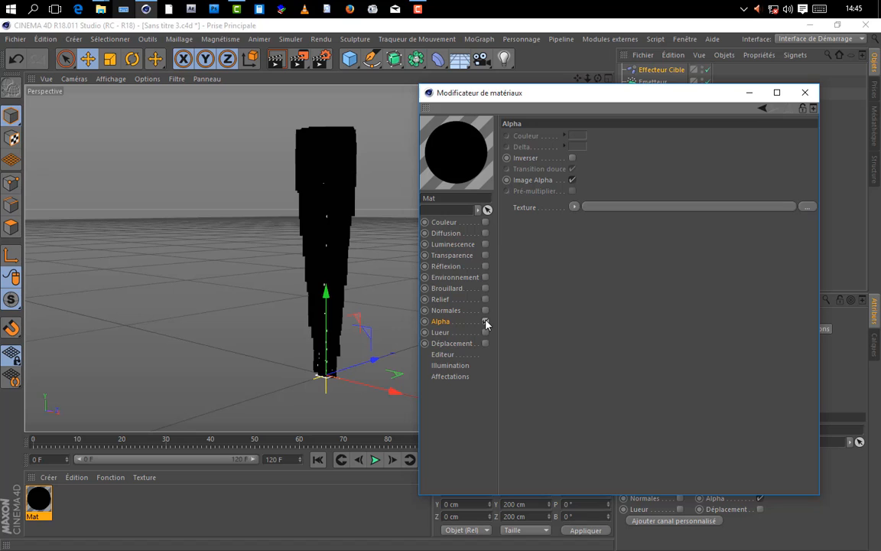
left_click(276, 59)
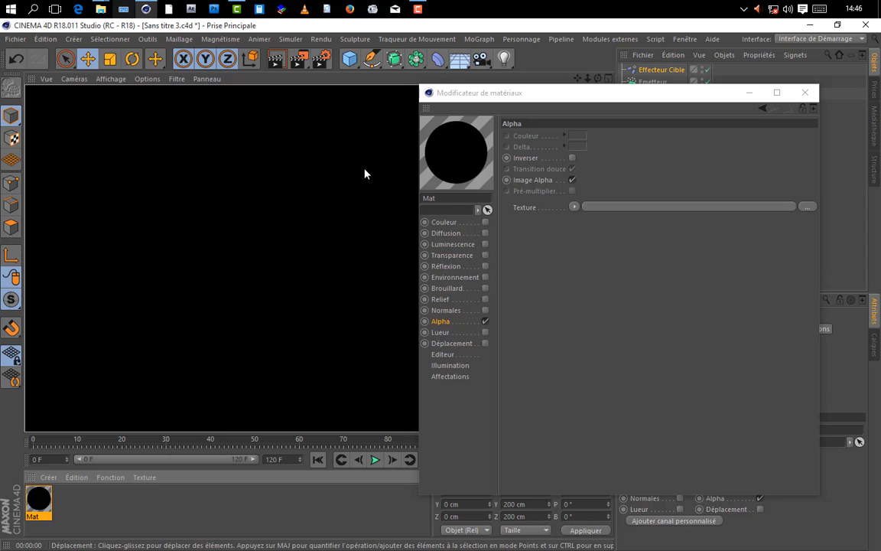
left_click(485, 244)
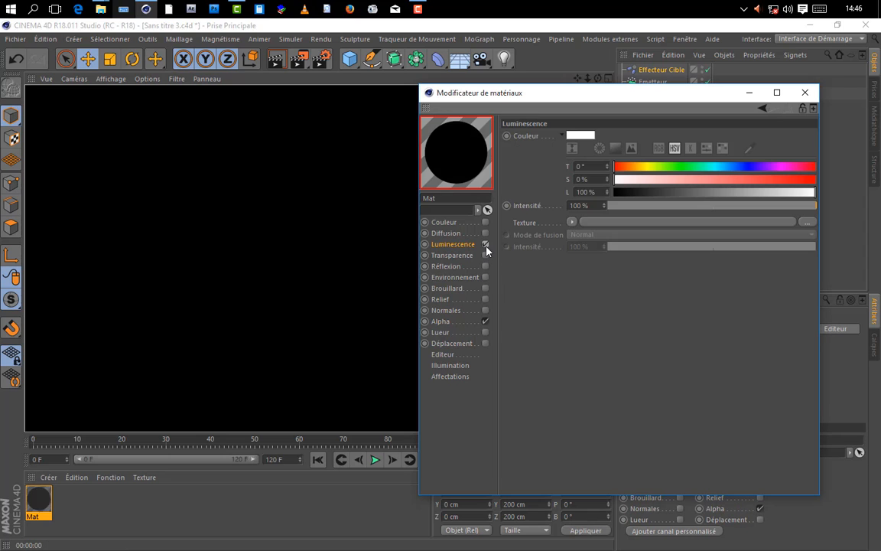
left_click(274, 55)
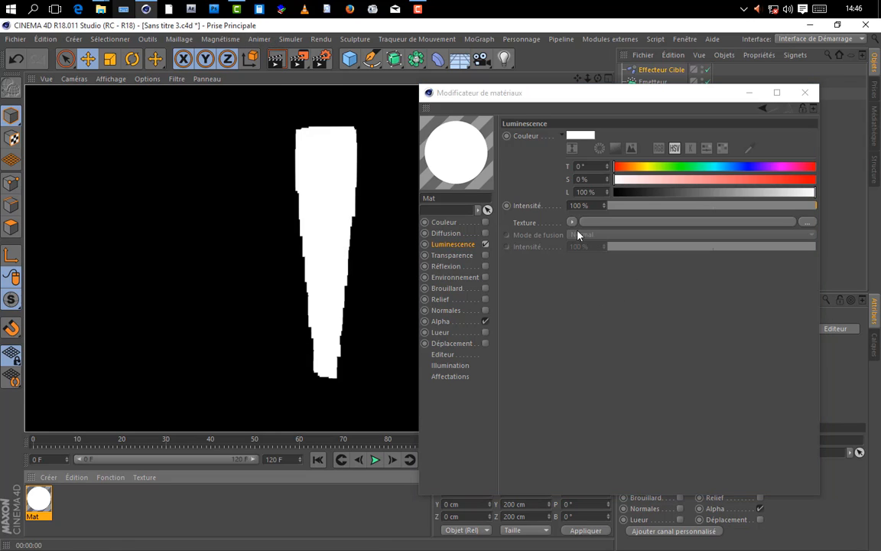
Step: Load a Dégradé shader as the Alpha channel's texture and set its type to 2D - Circulaire
left_click(442, 322)
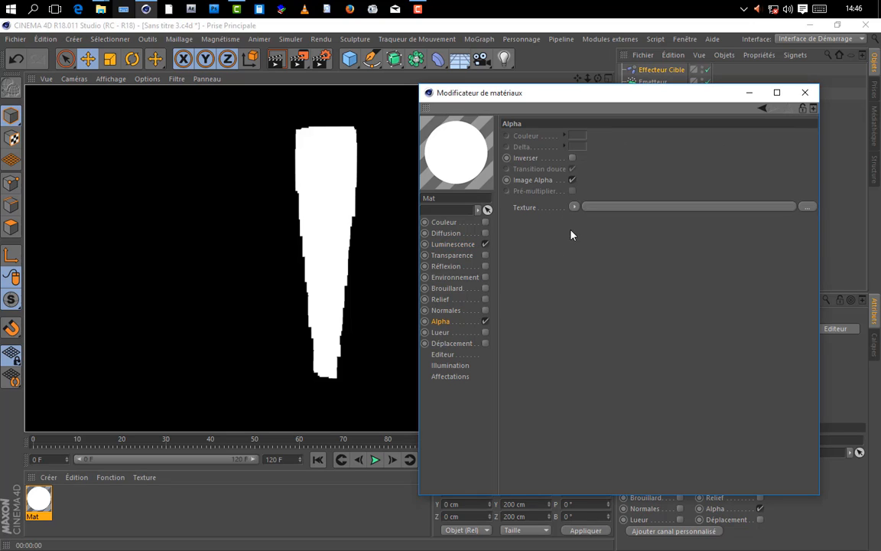
left_click(574, 207)
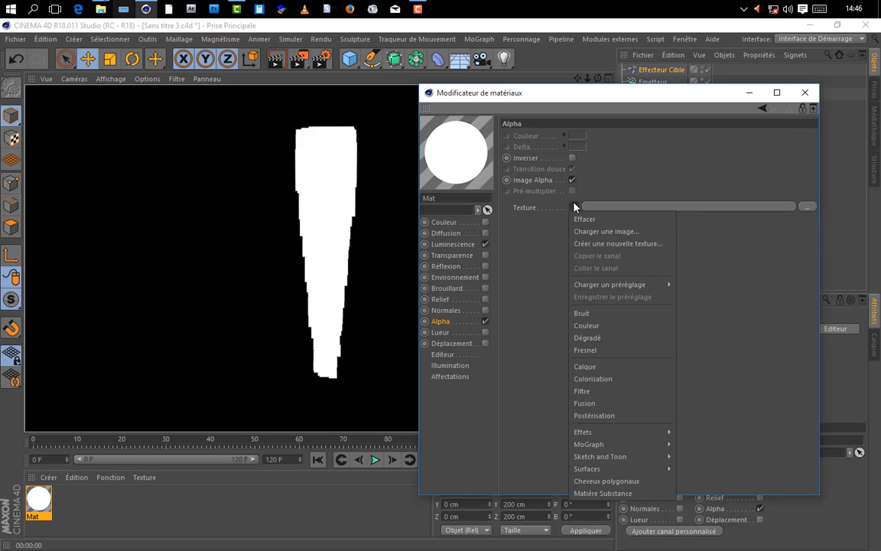
left_click(594, 339)
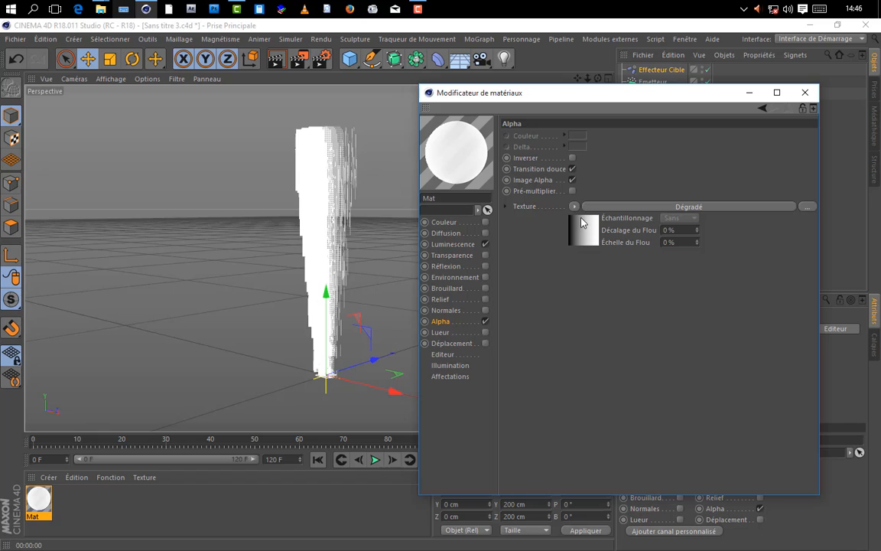
left_click(647, 206)
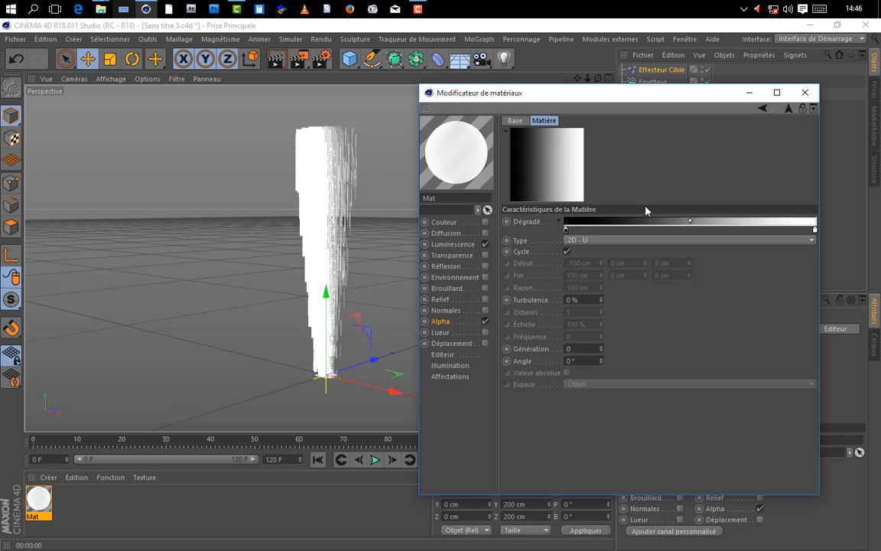
left_click(589, 240)
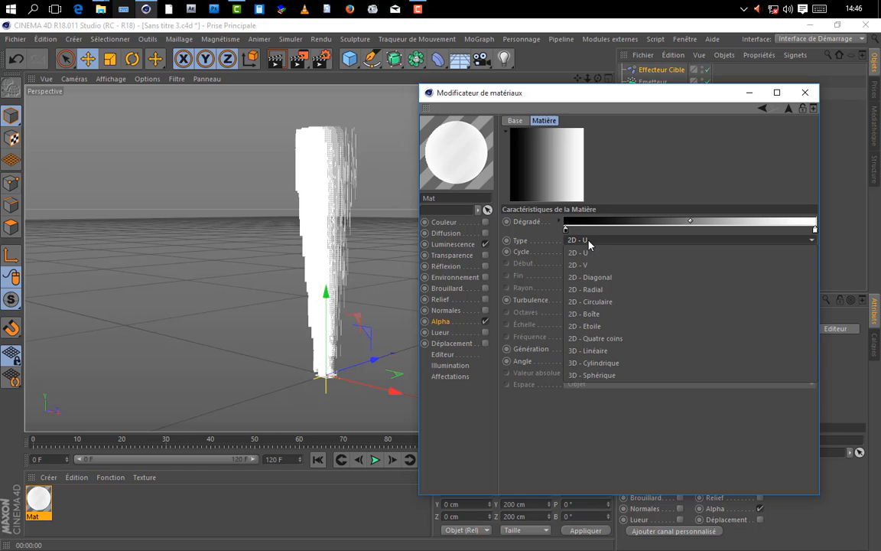
left_click(596, 300)
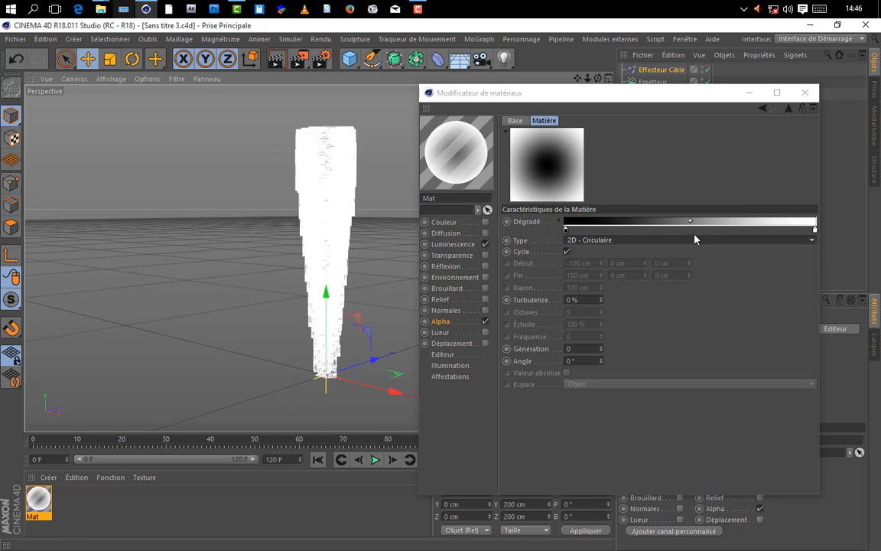
Step: Invert the knots of the Alpha gradient so it runs from white to black
right_click(717, 224)
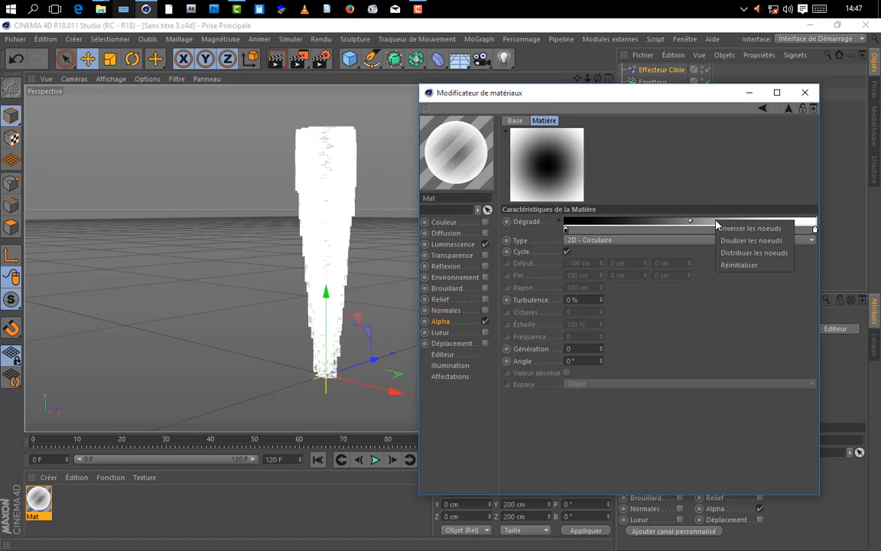
left_click(740, 229)
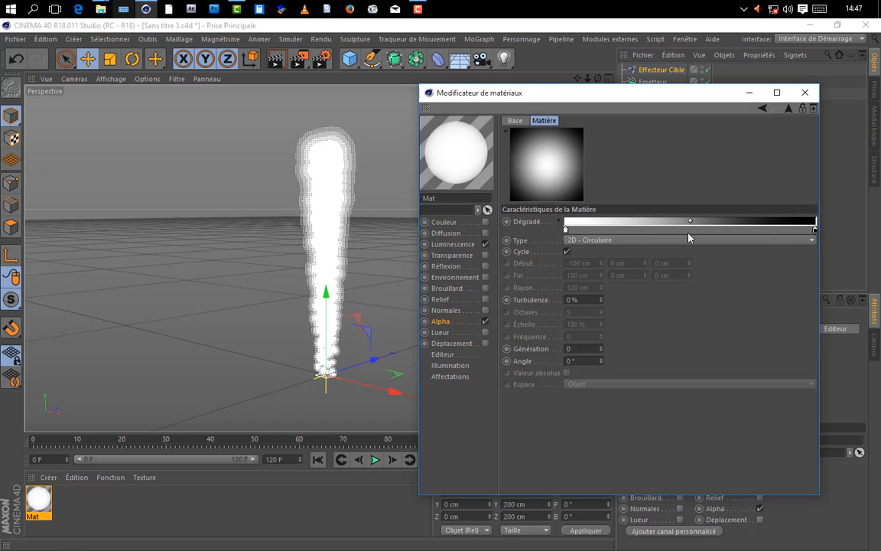
Step: Try moving the gradient's white knot well towards the black end, test-render the view, and return the knot to the start
left_click_drag(566, 231, 711, 231)
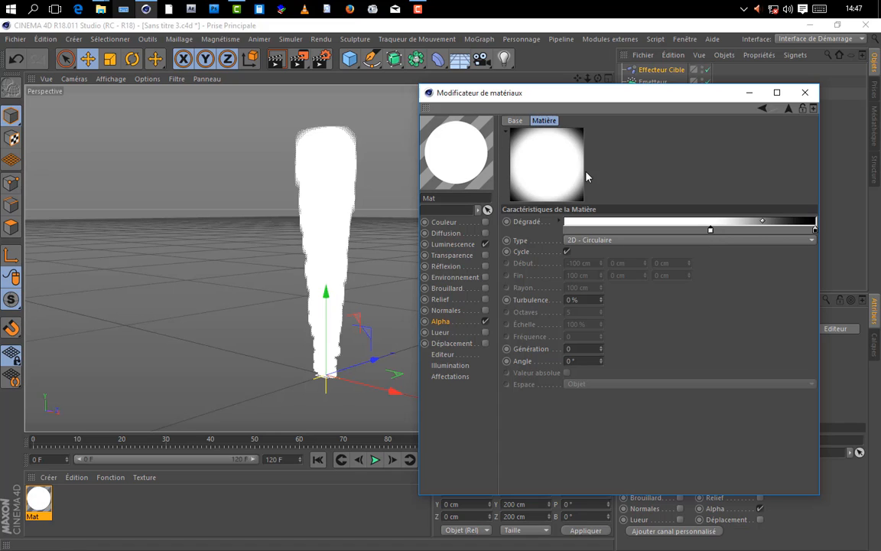
left_click(277, 58)
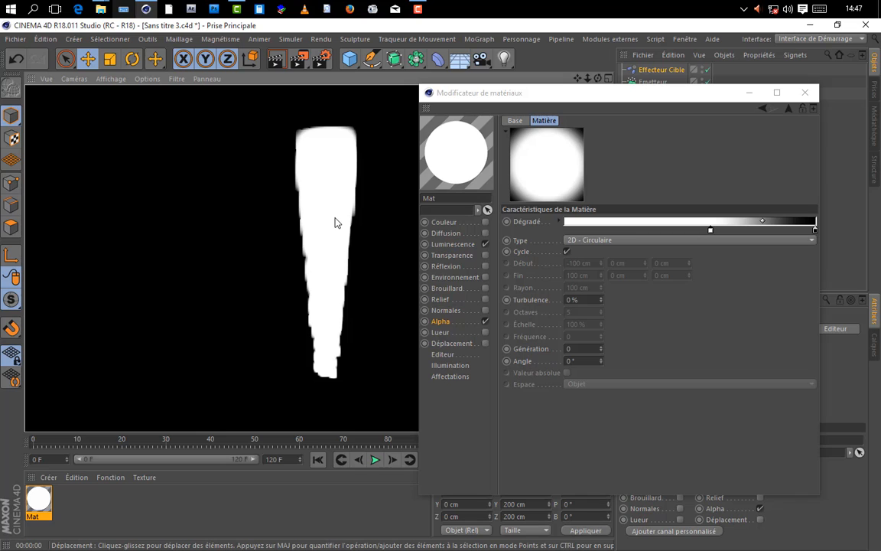
left_click(689, 354)
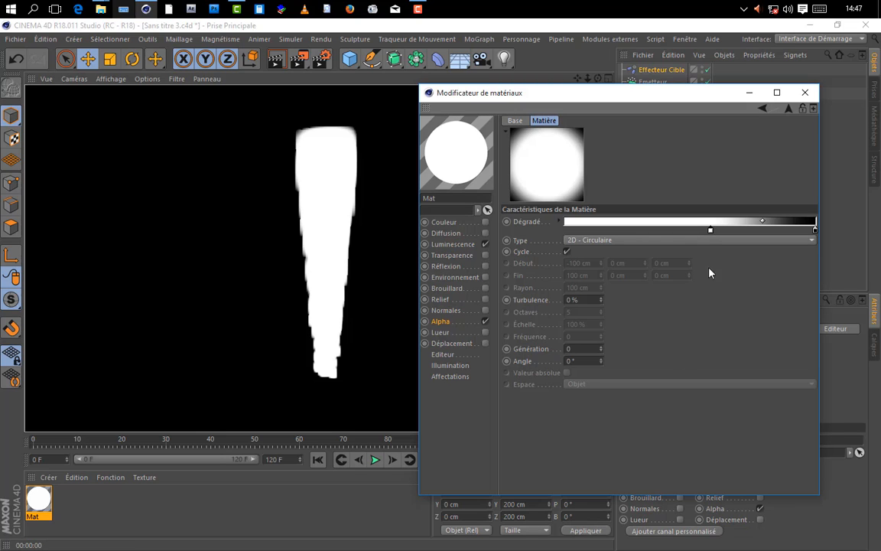
left_click_drag(711, 233, 556, 234)
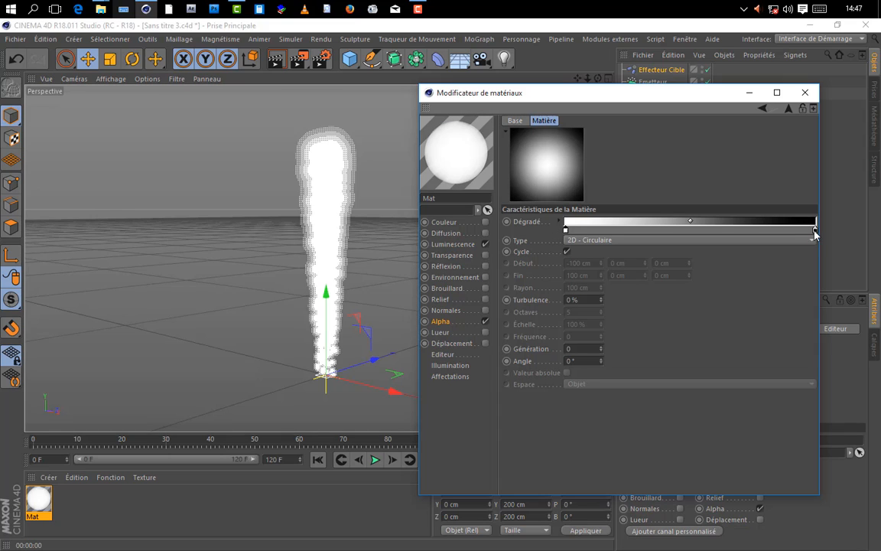
Step: Move the gradient's black knot inward from its end, test-render the view, and close the material editor
left_click_drag(815, 229, 742, 230)
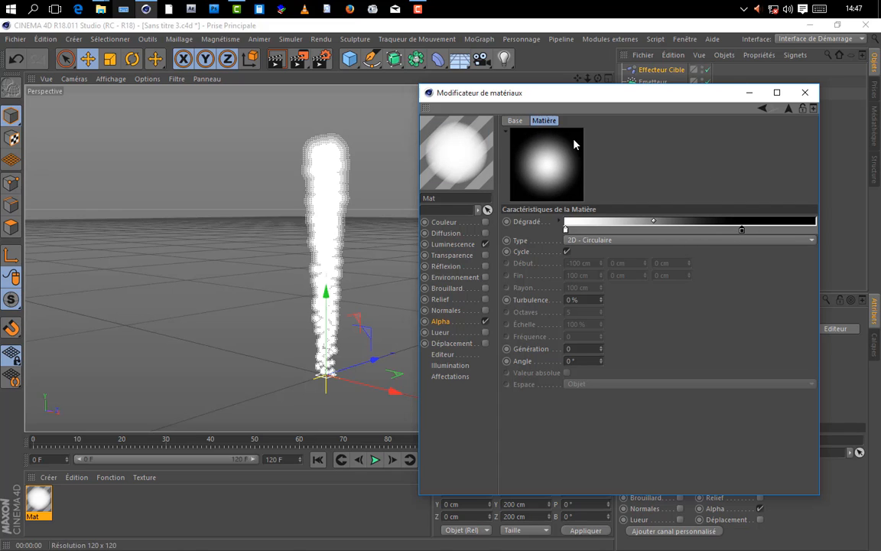
left_click(277, 59)
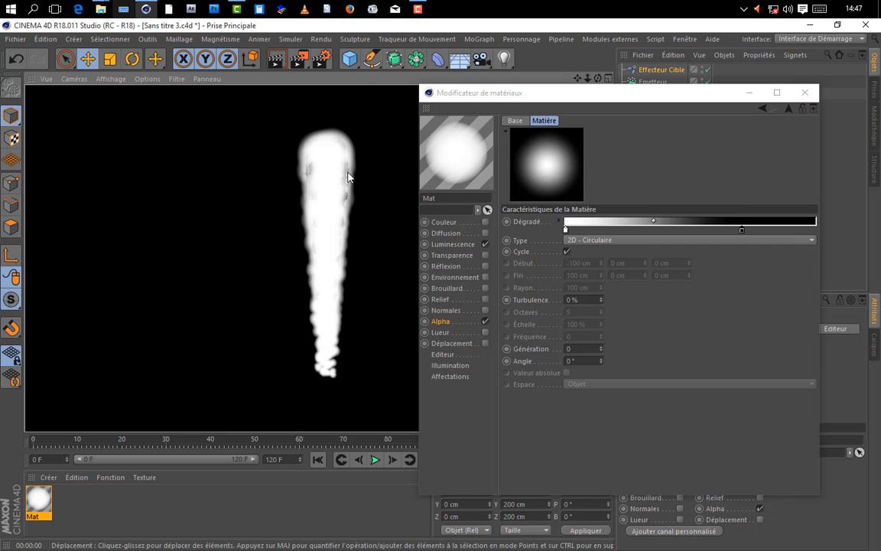
left_click(805, 93)
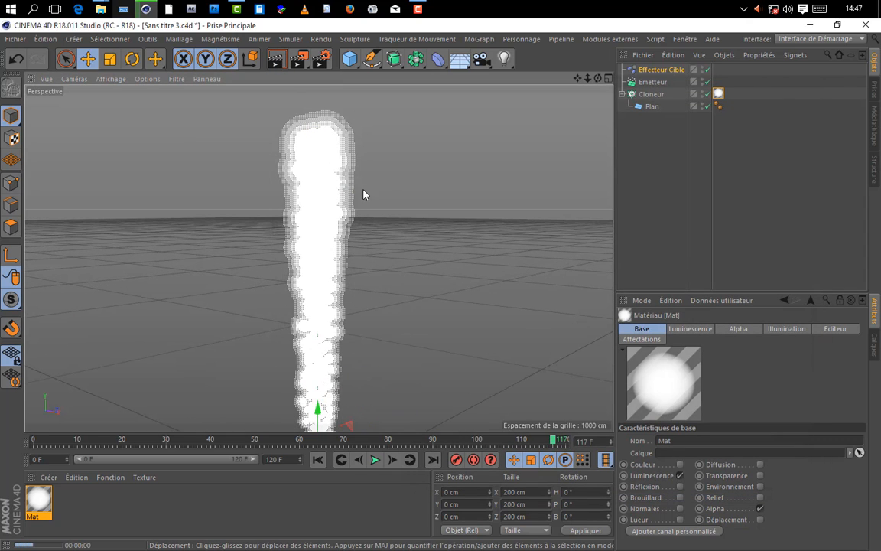
Step: Test-render the smoke column up close, from the current angle and again from a rotated one
key("ctrl+r")
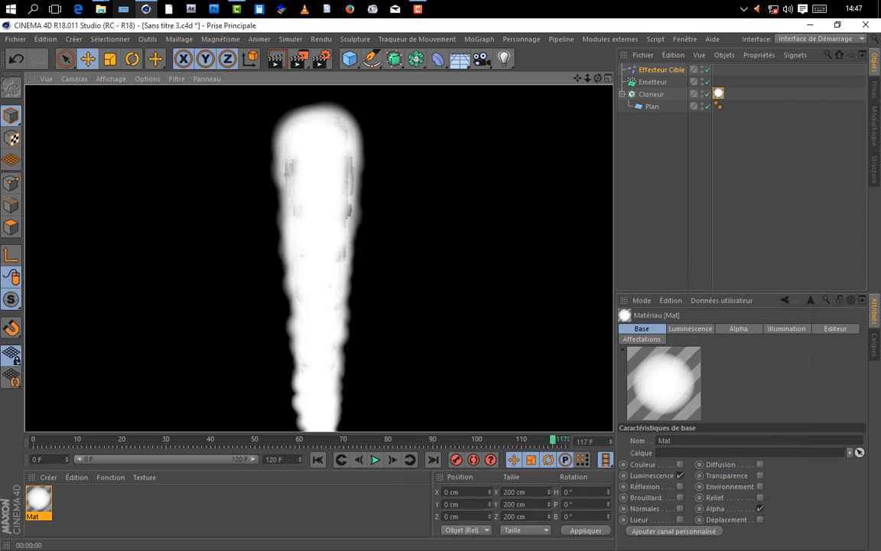
left_click_drag(599, 78, 570, 87)
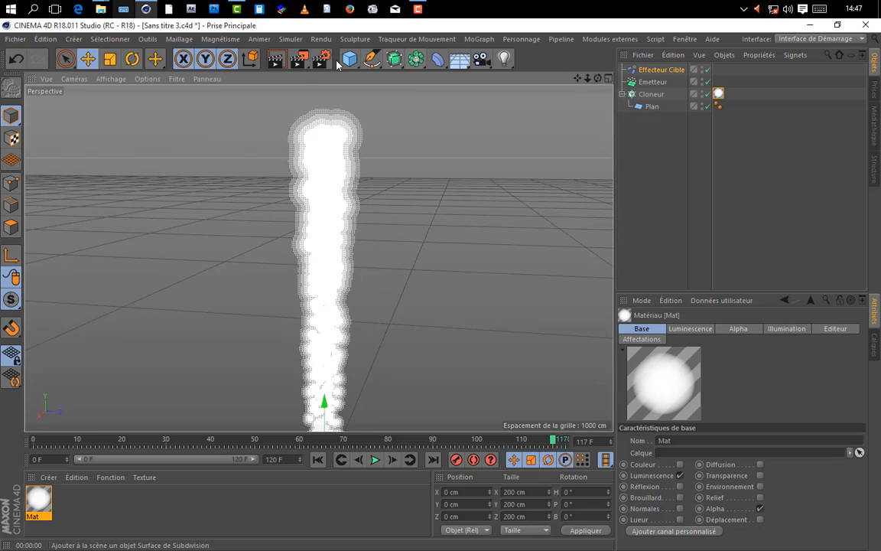
left_click(280, 65)
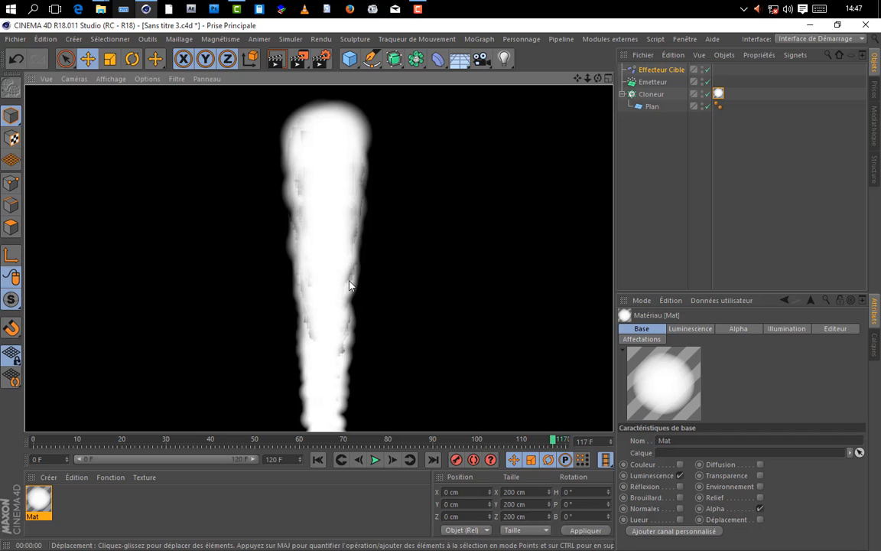
left_click(336, 186)
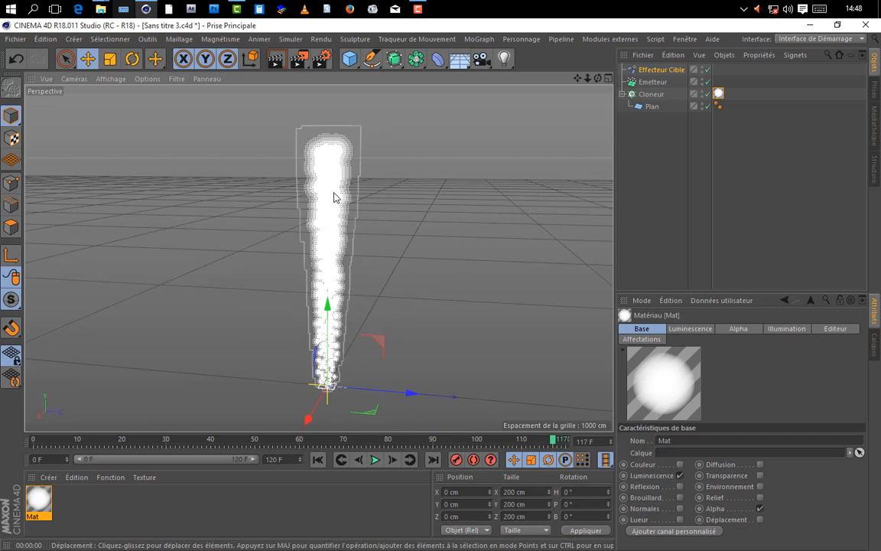
Step: Set Rayon max. to 200 in the Options of the render settings and test-render the view
left_click(322, 60)
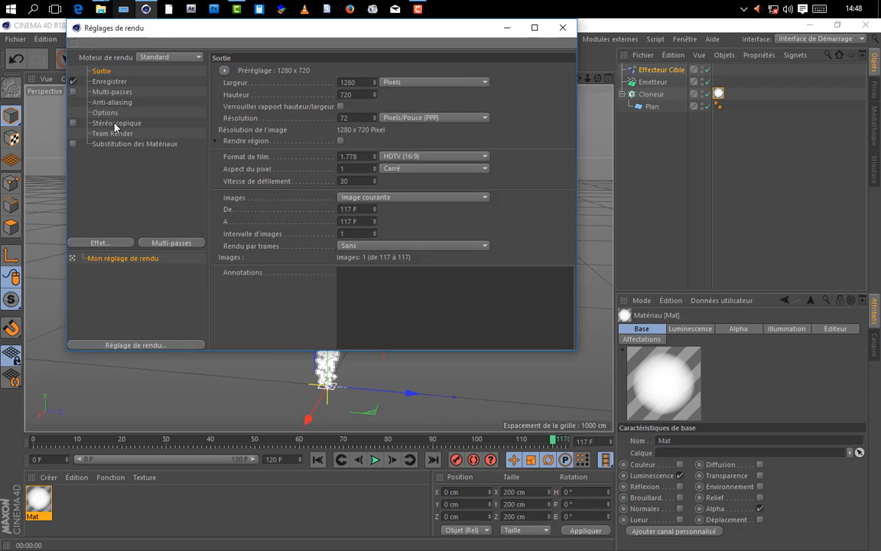
left_click(106, 113)
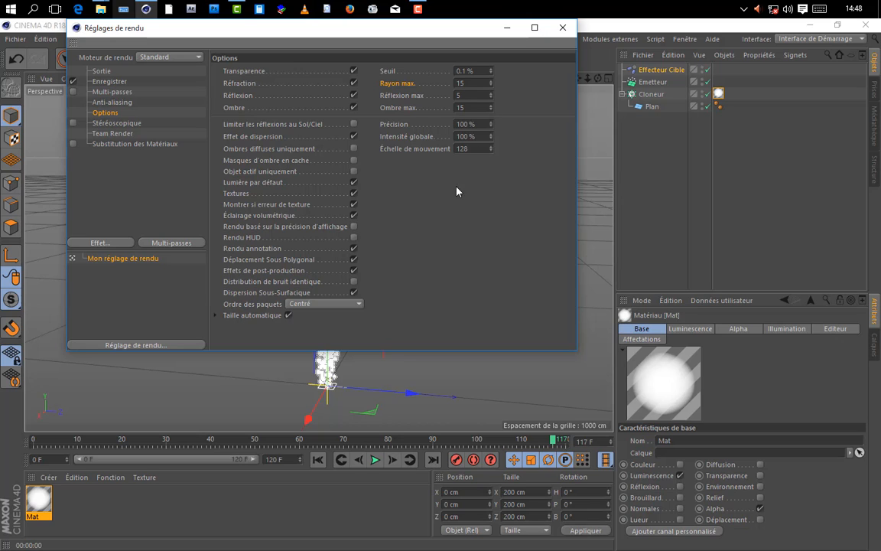
left_click_drag(471, 82, 431, 87)
type("200")
left_click(563, 28)
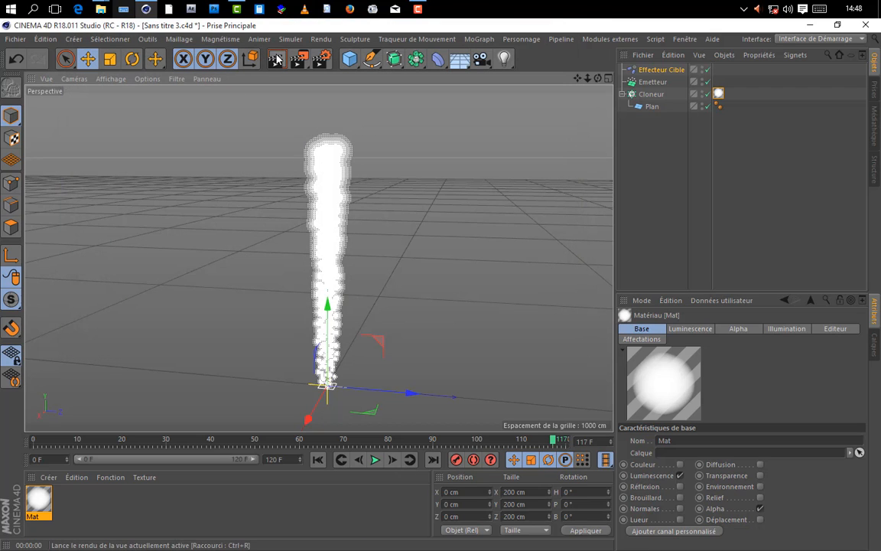
key("ctrl+r")
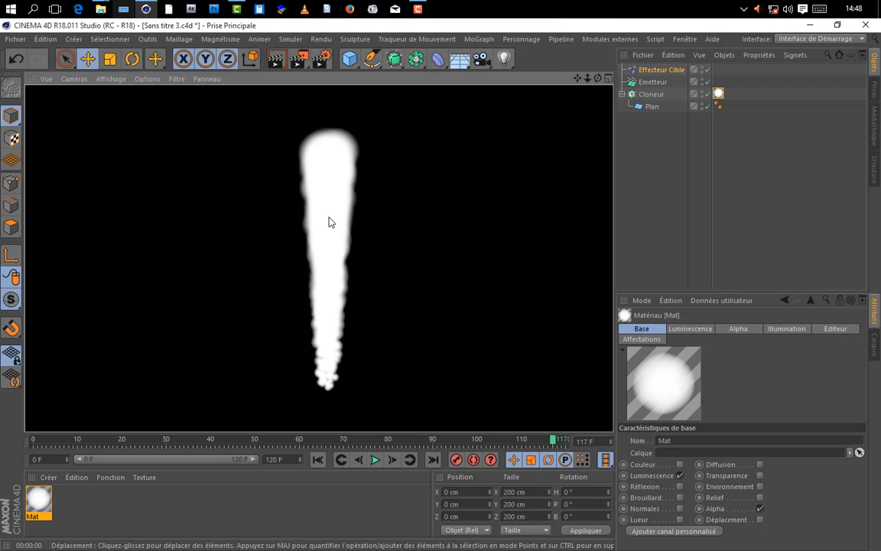
left_click(329, 221)
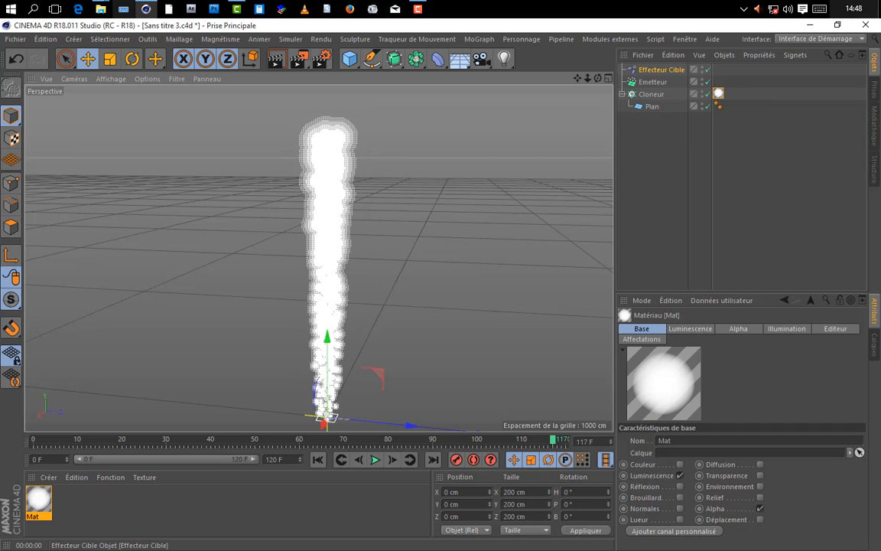
Step: Set the cloner's Échelle de la particule to 170 %, trying 130 % and 160 % on the way
left_click(651, 94)
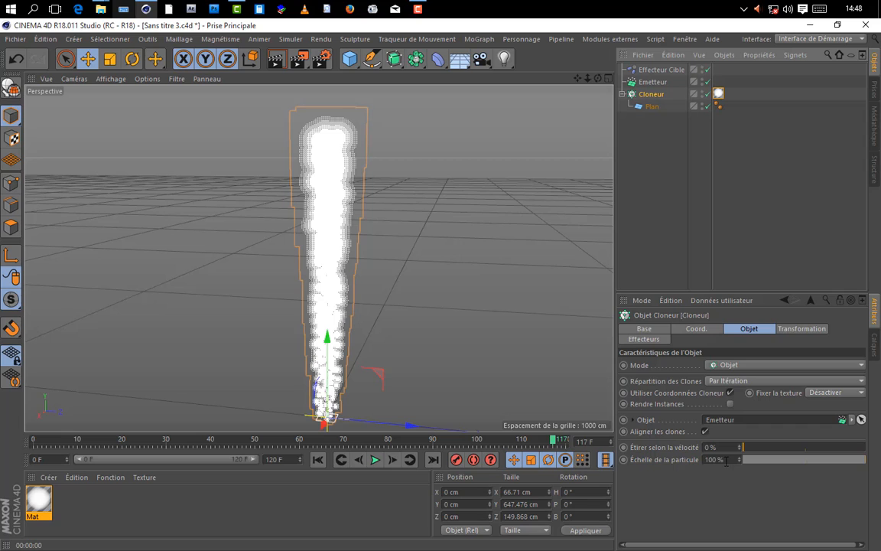
left_click(728, 460)
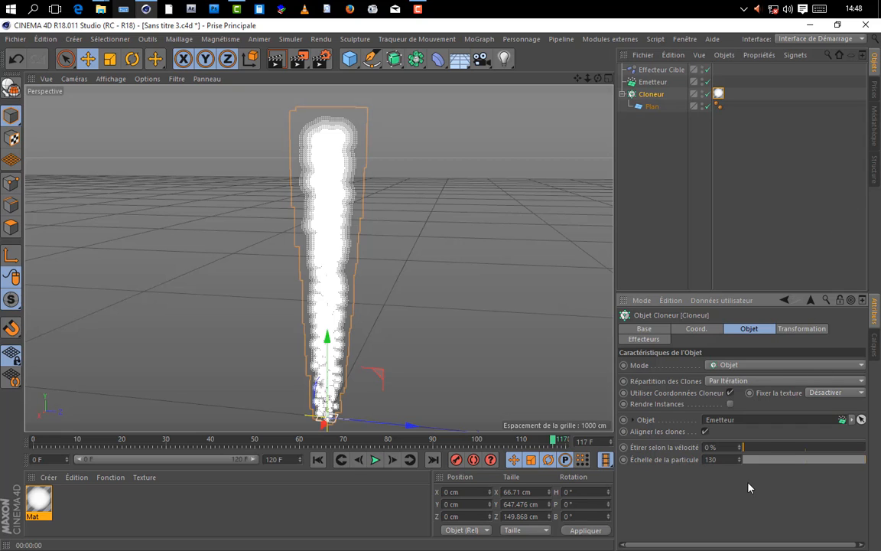
type("130")
key("Return")
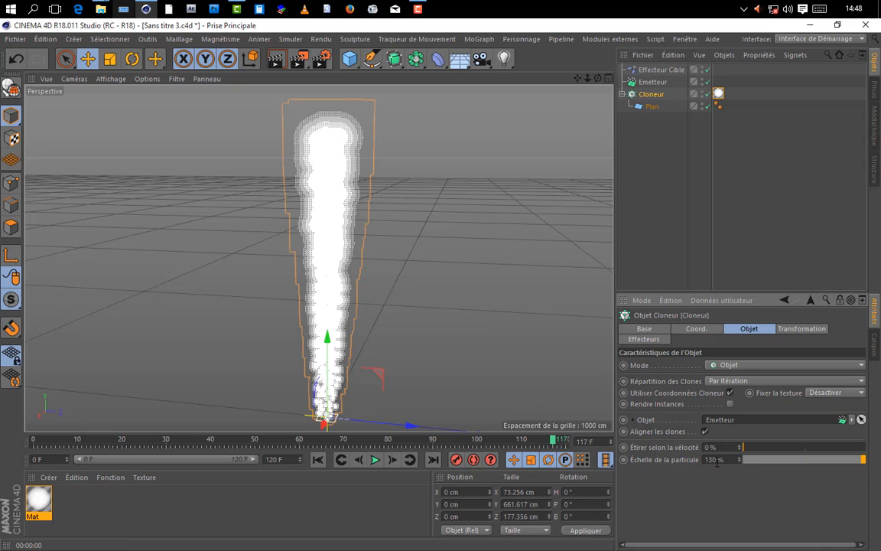
double_click(730, 460)
type("160")
left_click(697, 498)
type("17")
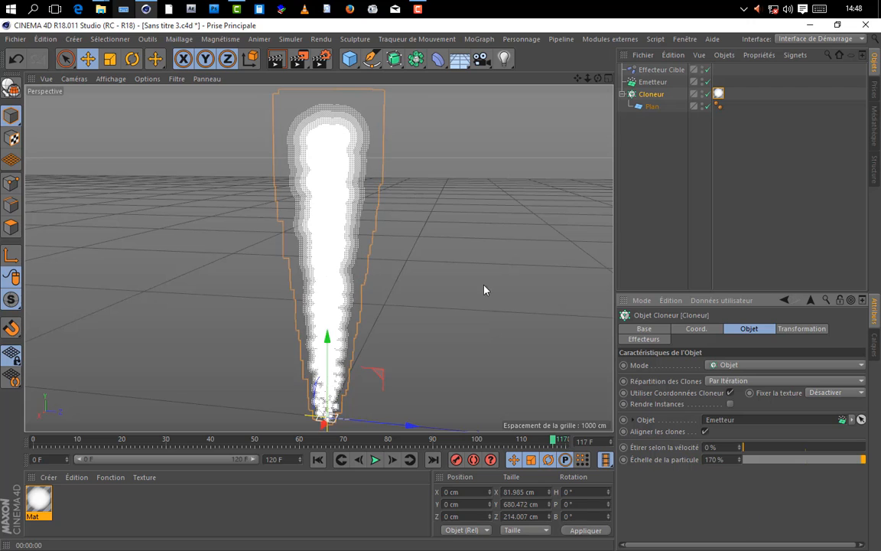
Step: Test-render the enlarged smoke particles from a different viewing angle
scroll(530, 107, "down", 1)
left_click_drag(600, 79, 419, 249)
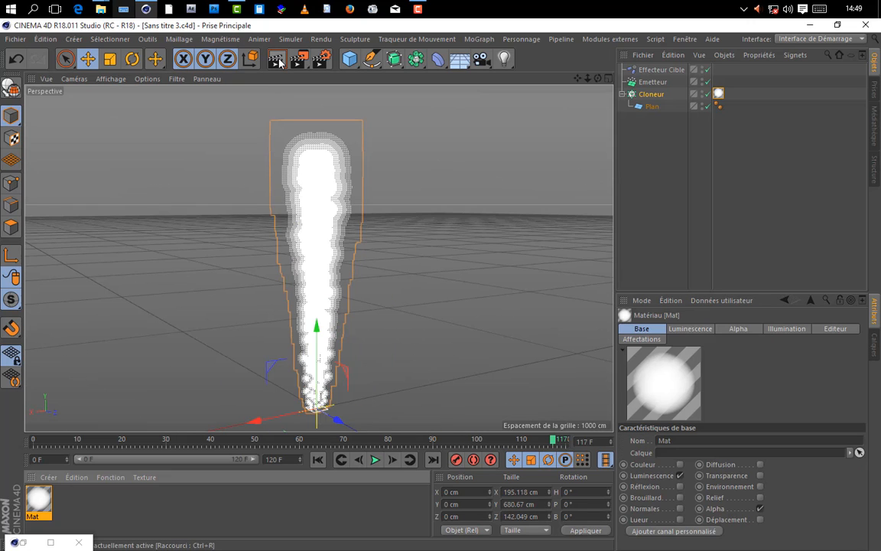
left_click(277, 60)
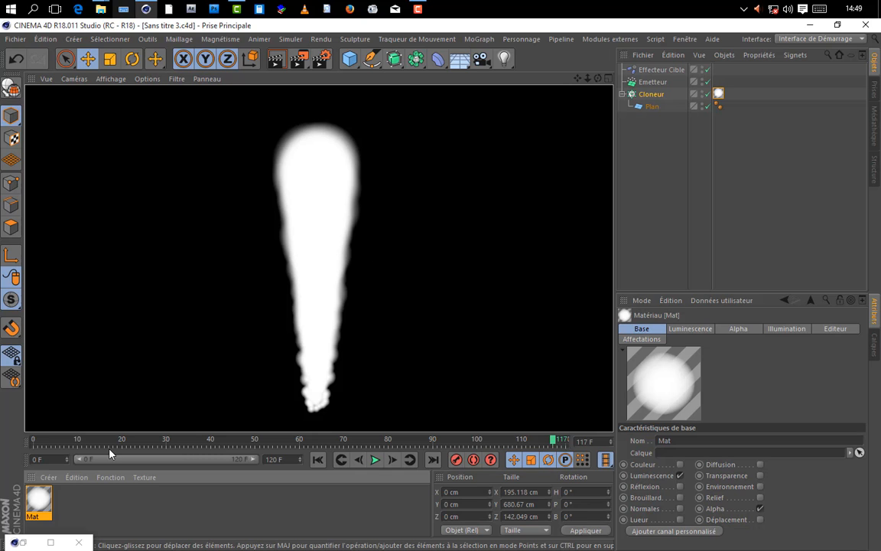
Step: Reopen the material's Alpha gradient and set its Turbulence to 30 % and Échelle to 25 %
left_click(51, 544)
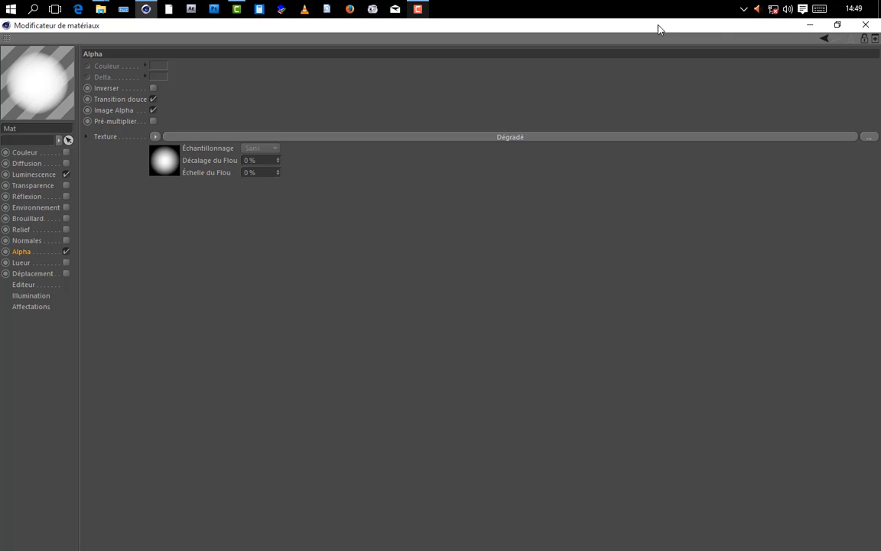
left_click(841, 27)
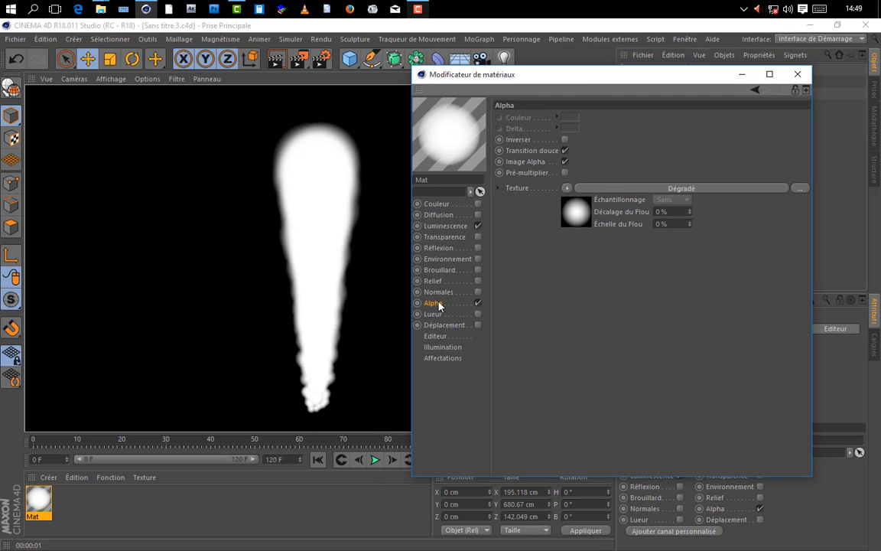
left_click(682, 189)
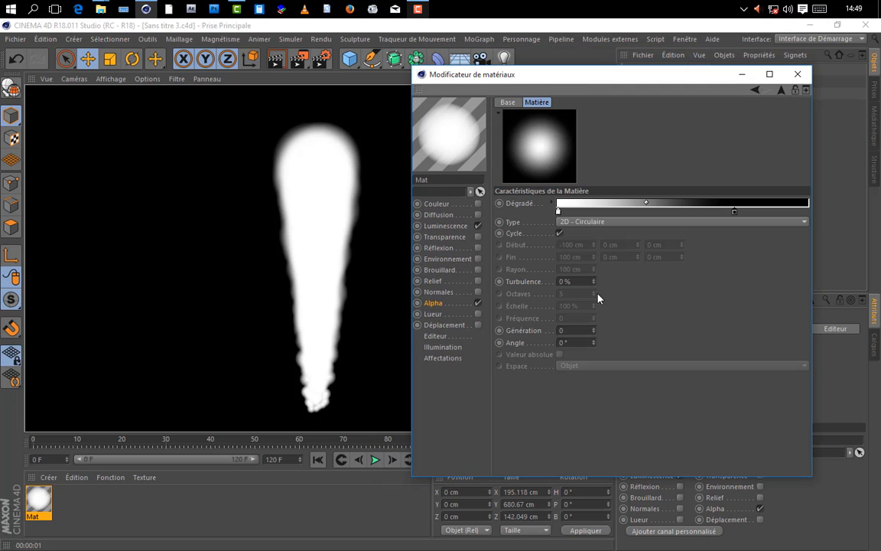
left_click_drag(597, 284, 593, 290)
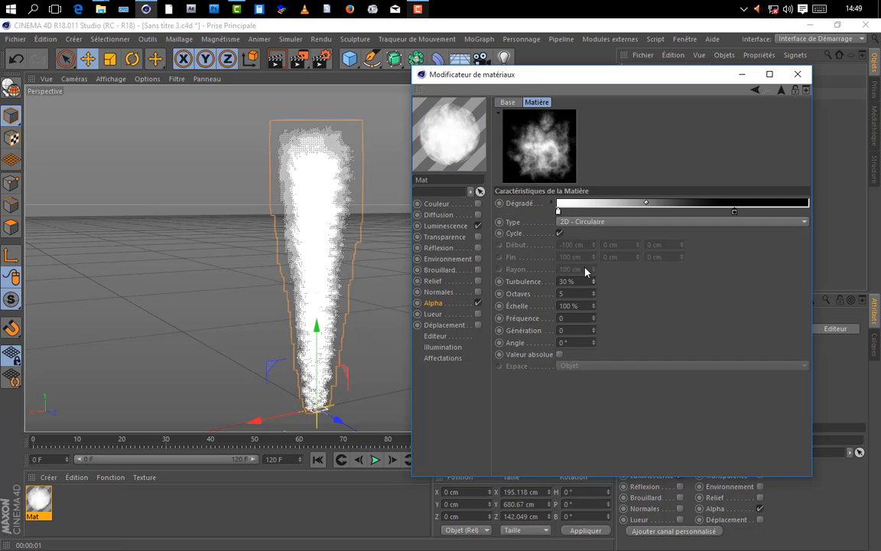
left_click_drag(594, 309, 593, 309)
left_click(582, 306)
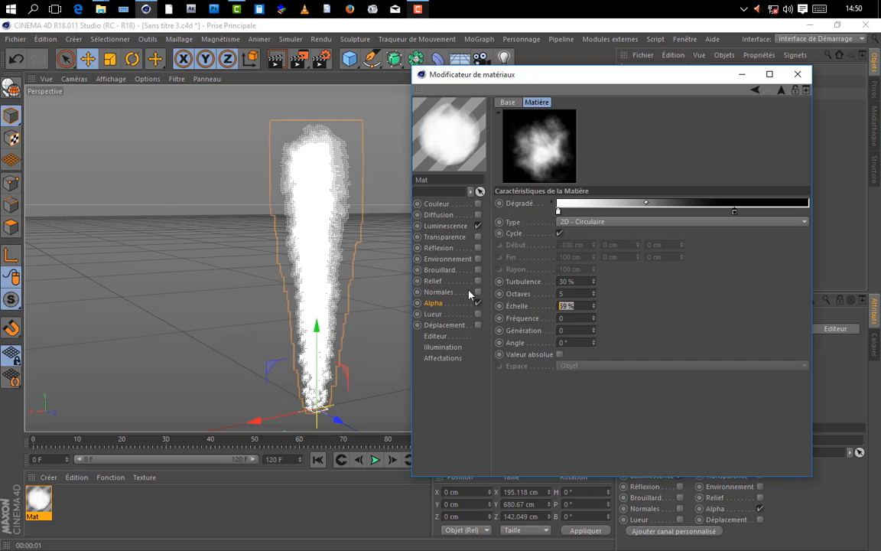
type("25")
key("Return")
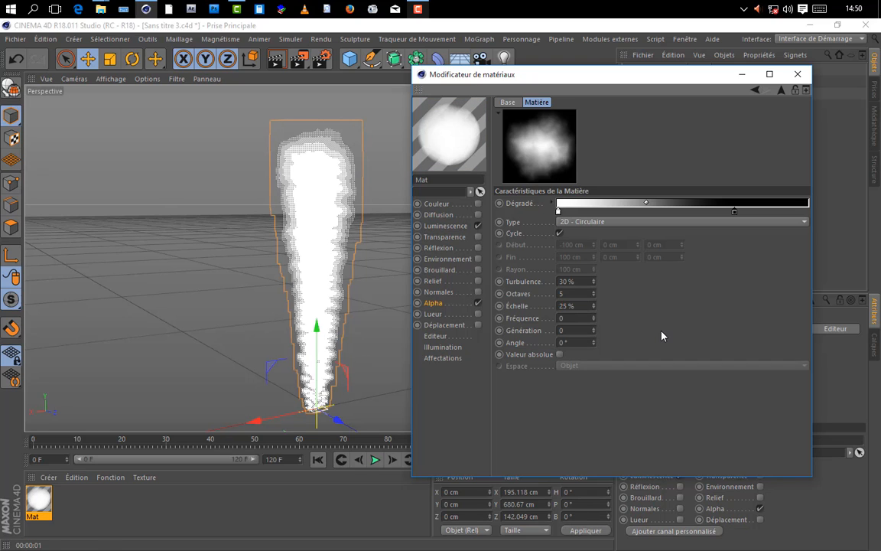
Step: Shift the Alpha gradient's black knot and its midpoint closer to the white knot
left_click_drag(729, 216, 703, 215)
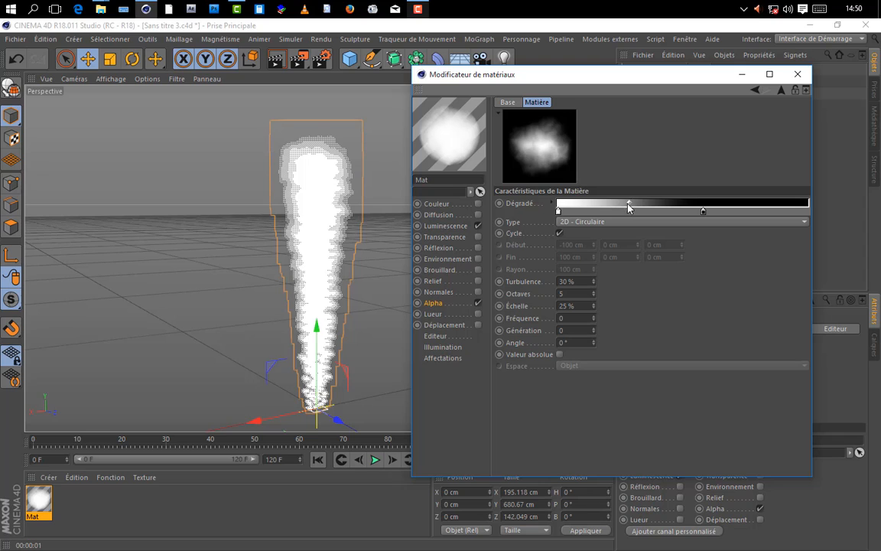
left_click_drag(632, 202, 617, 202)
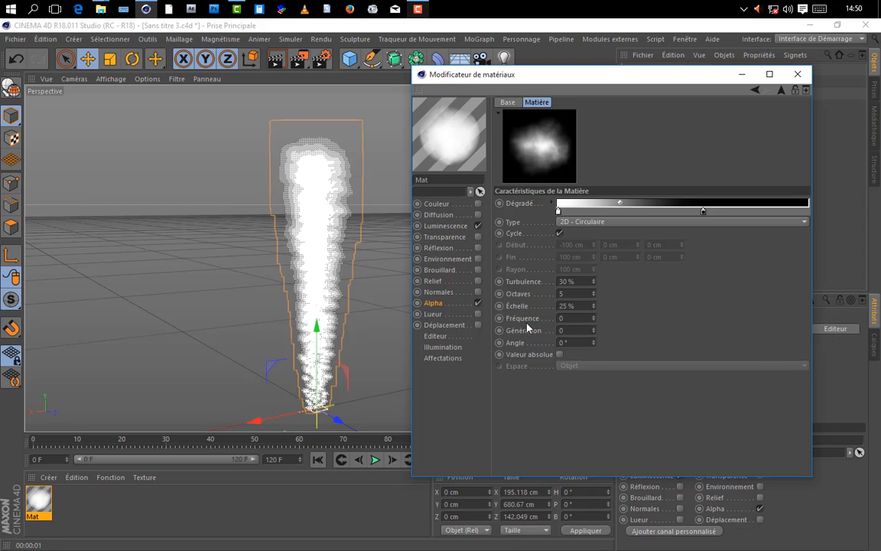
Step: Set the Alpha gradient's Fréquence to 1, trying -1 on the way, and start its animated preview
left_click(595, 321)
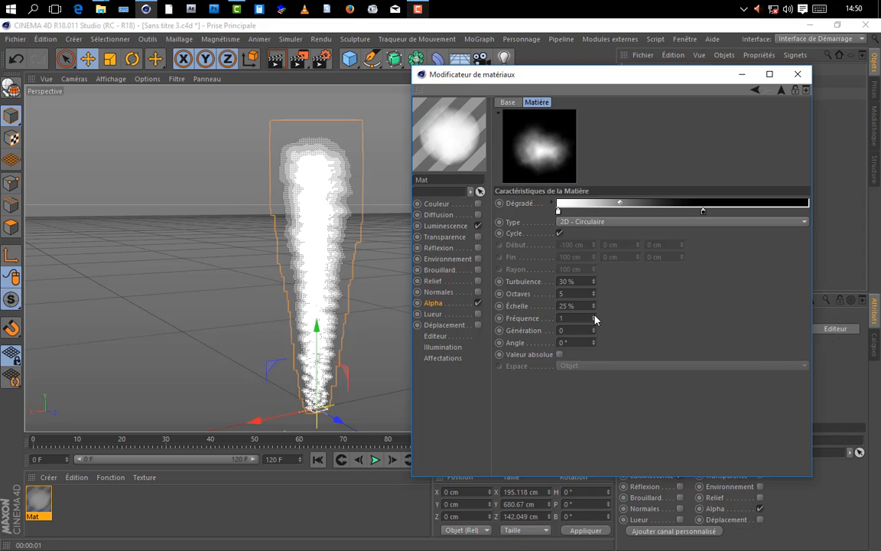
left_click(594, 321)
left_click(594, 316)
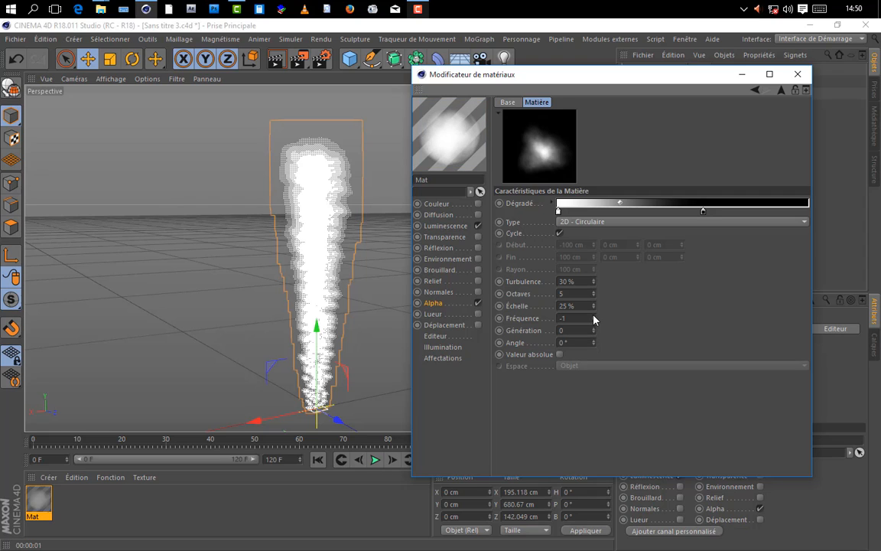
left_click(595, 316)
left_click(594, 316)
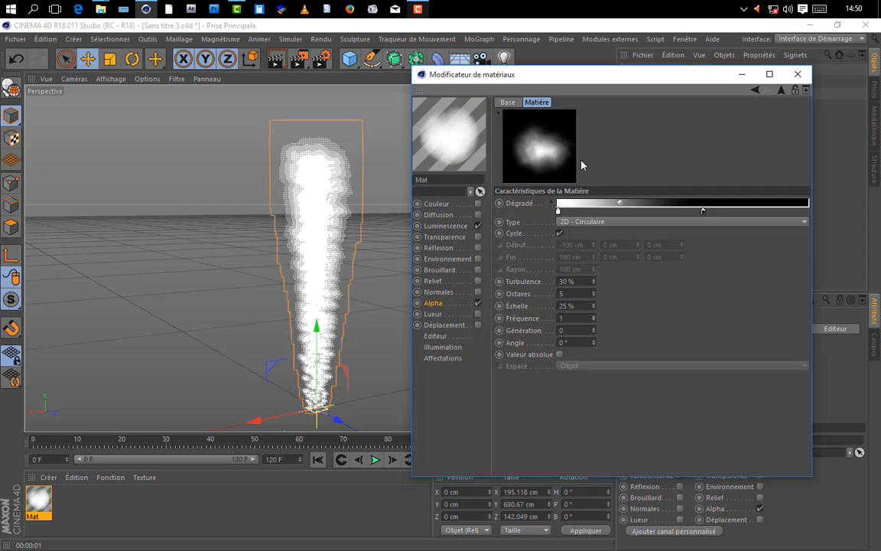
right_click(536, 143)
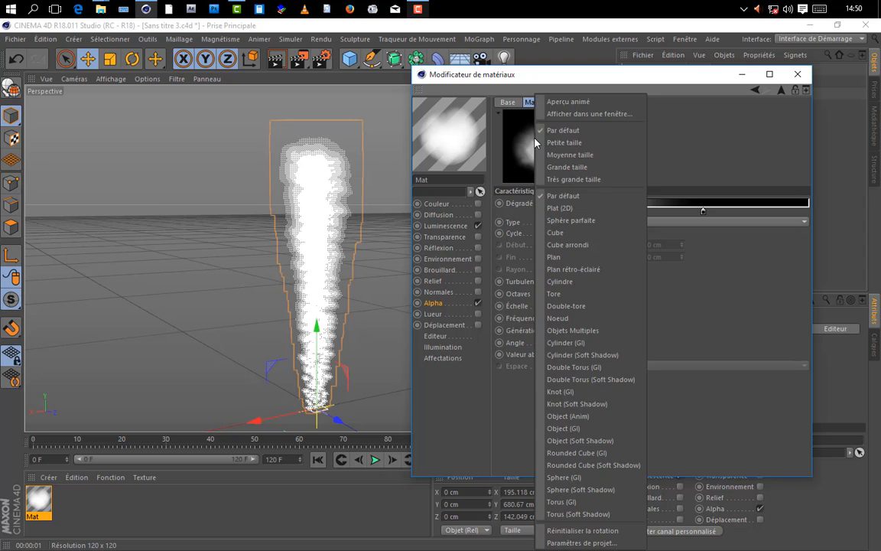
left_click(566, 101)
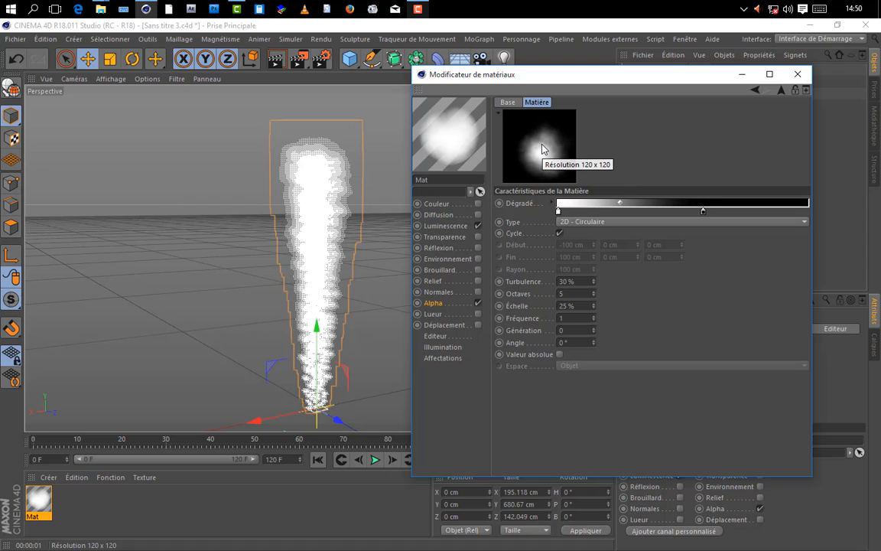
Step: Slow the Alpha gradient's turbulence by setting Fréquence to 0.4, after trying 0.5
double_click(574, 319)
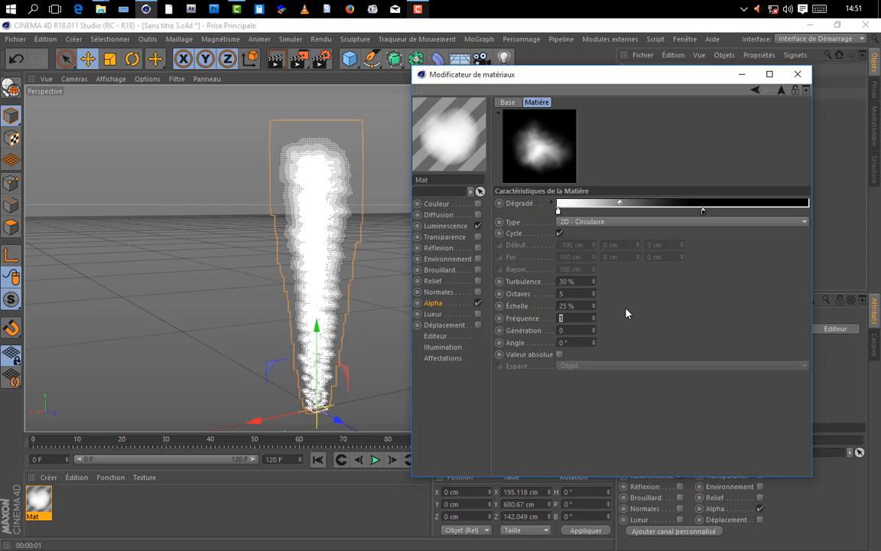
type("0.5")
key("Return")
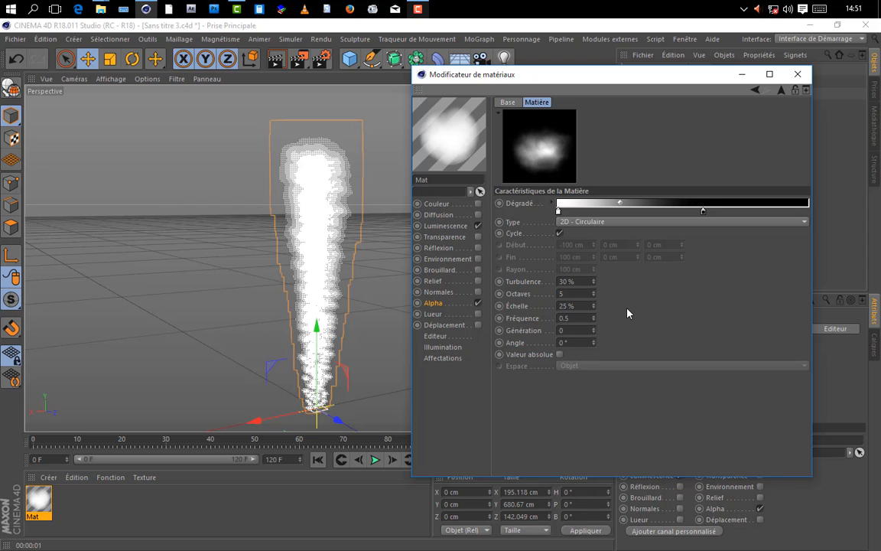
left_click_drag(579, 319, 457, 305)
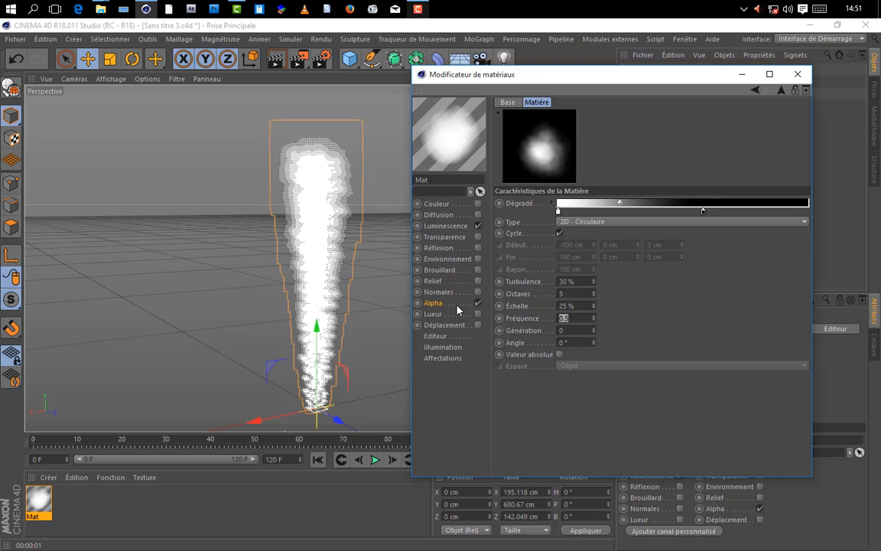
type("0.4")
key("Return")
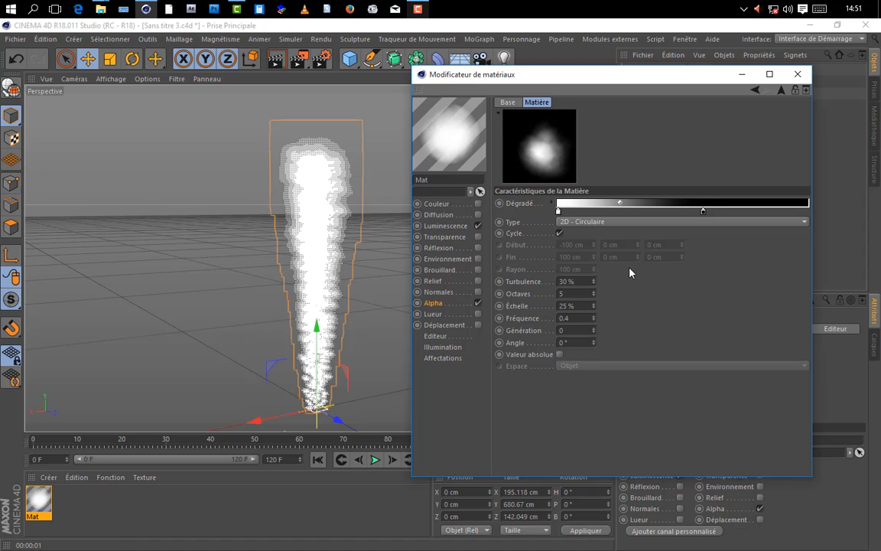
Step: Close the material editor and test-render the smoke column in the viewport
left_click(798, 74)
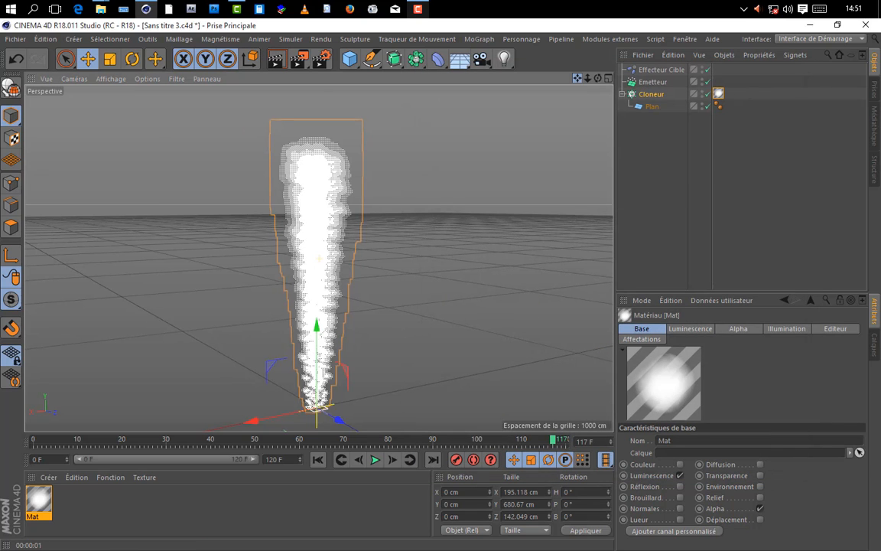
left_click(276, 59)
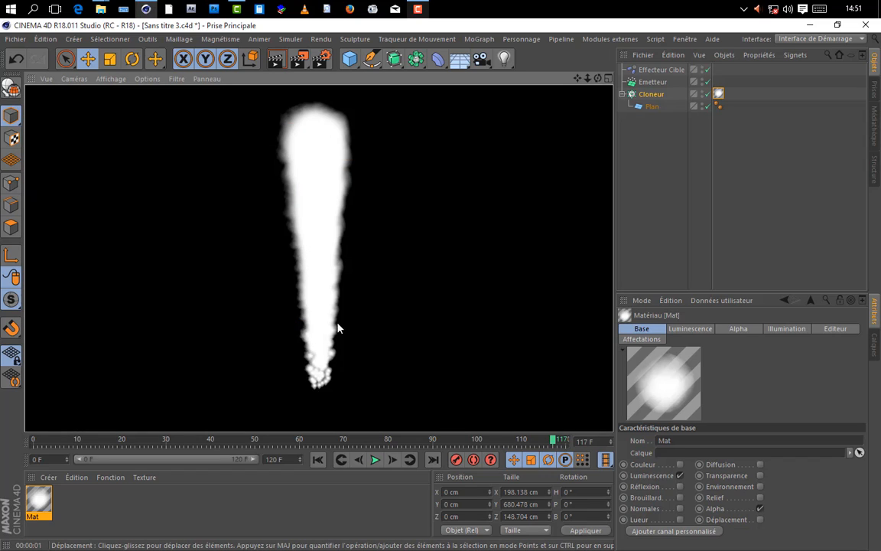
left_click(650, 192)
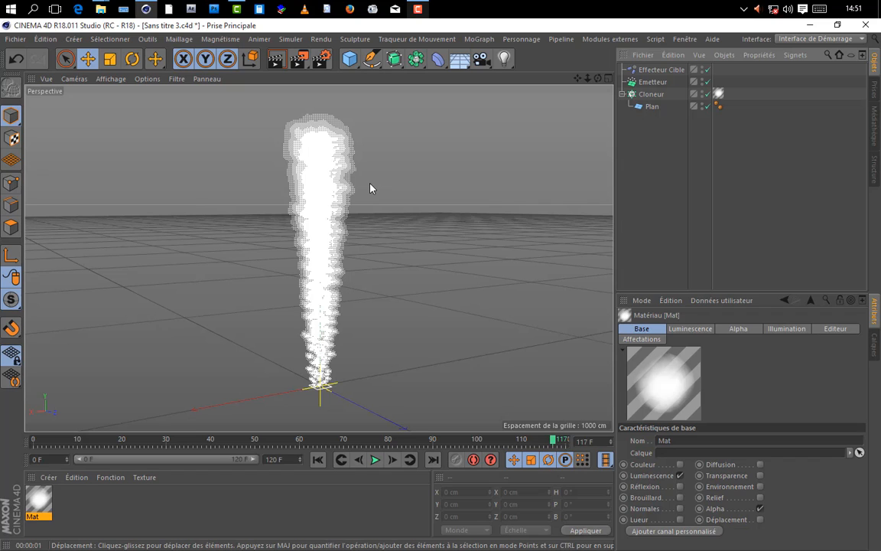
Step: Add an Effecteur Randomisation to the Cloneur
left_click(649, 94)
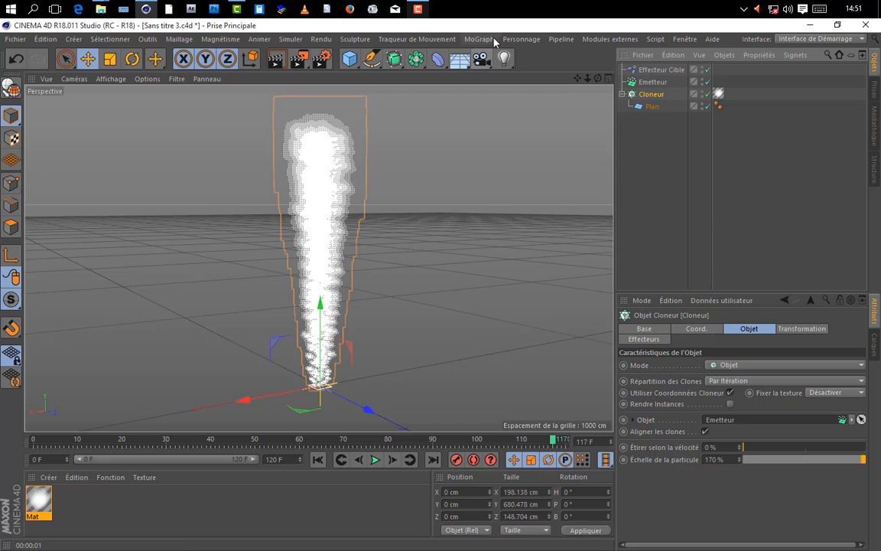
left_click(484, 40)
mouse_move(497, 57)
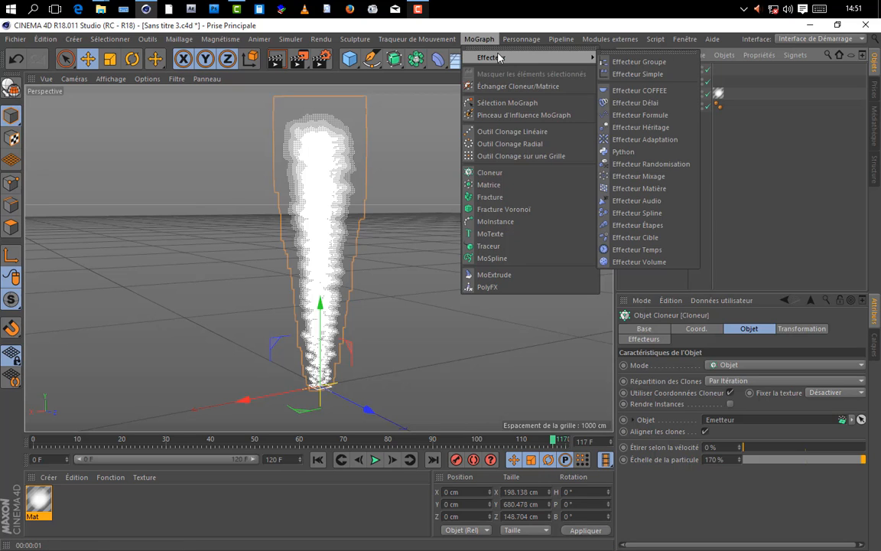
left_click(643, 165)
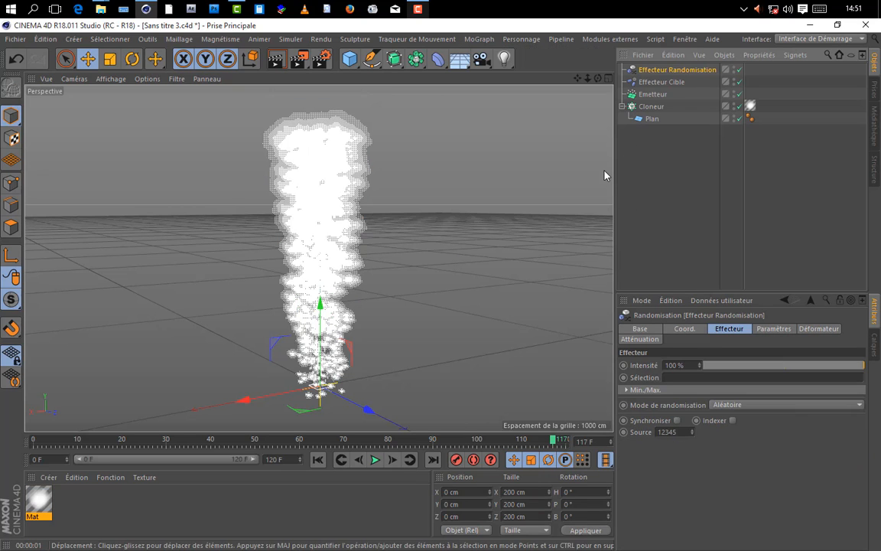
Step: Disable Position and enable Rotation in the Randomisation effector's transformation parameters
left_click(775, 329)
left_click(668, 387)
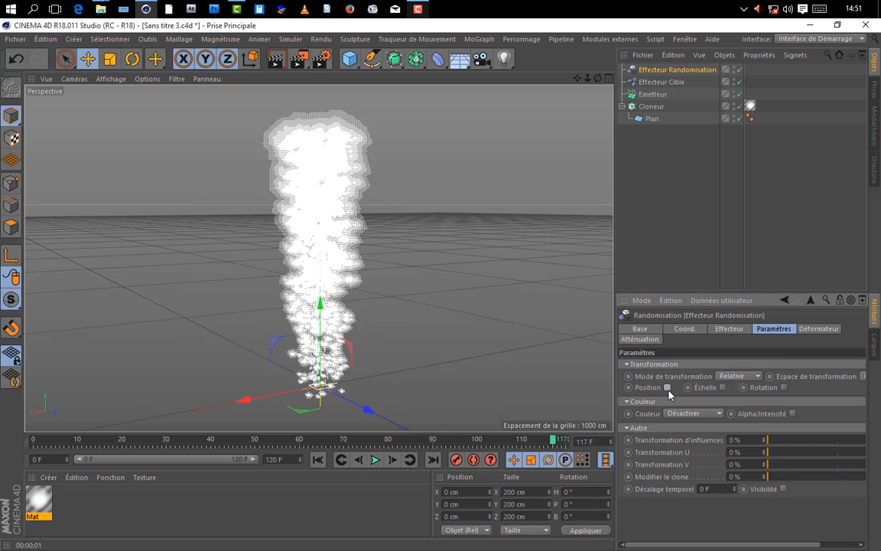
left_click(784, 388)
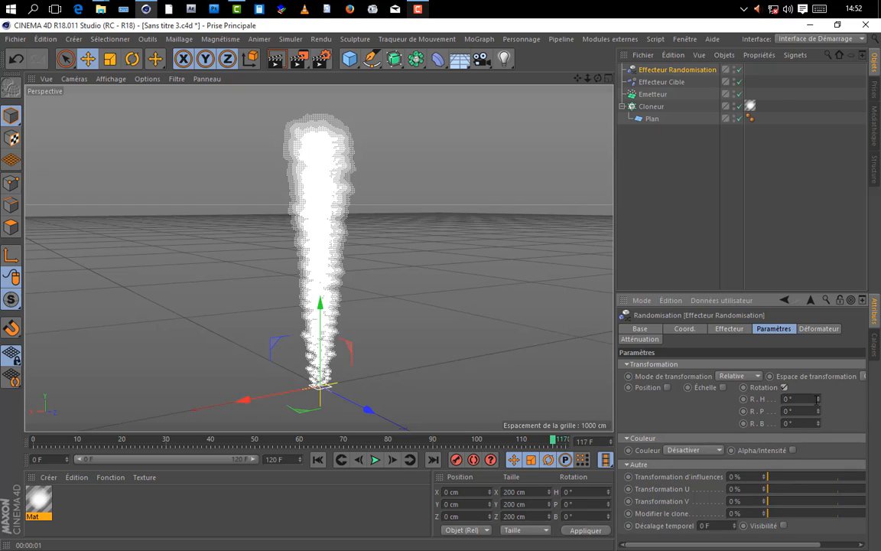
left_click_drag(794, 399, 728, 403)
type("50")
key("Return")
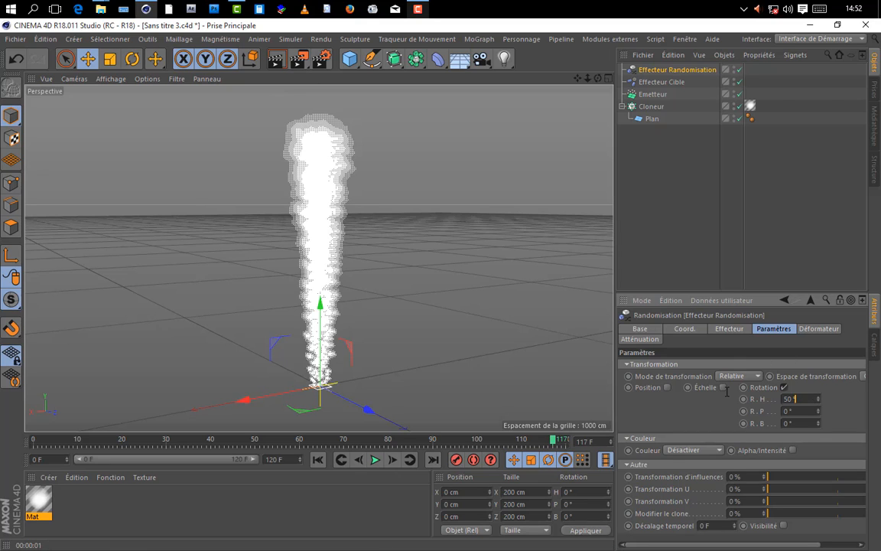
left_click_drag(727, 392, 676, 370)
type("0")
key("Return")
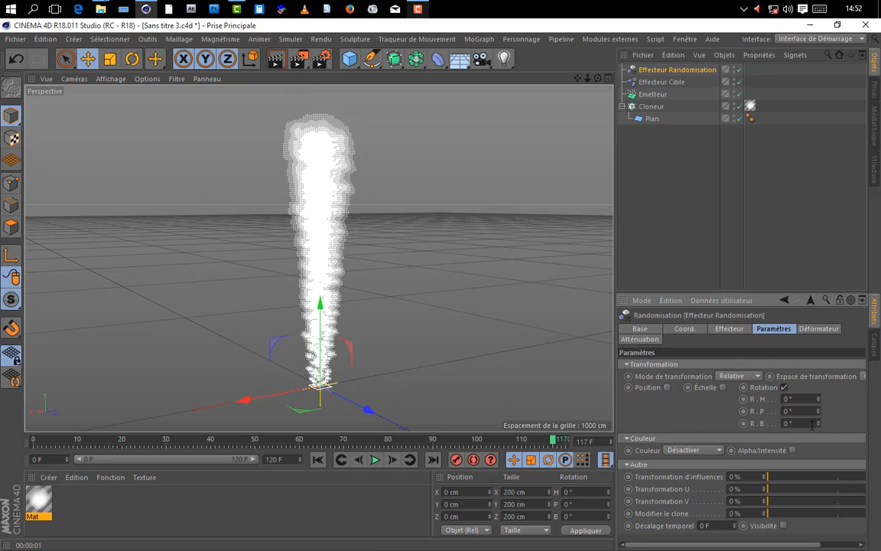
Step: Give the clones a random R.B rotation in the Randomisation effector, trying 730° first
left_click_drag(703, 420, 573, 410)
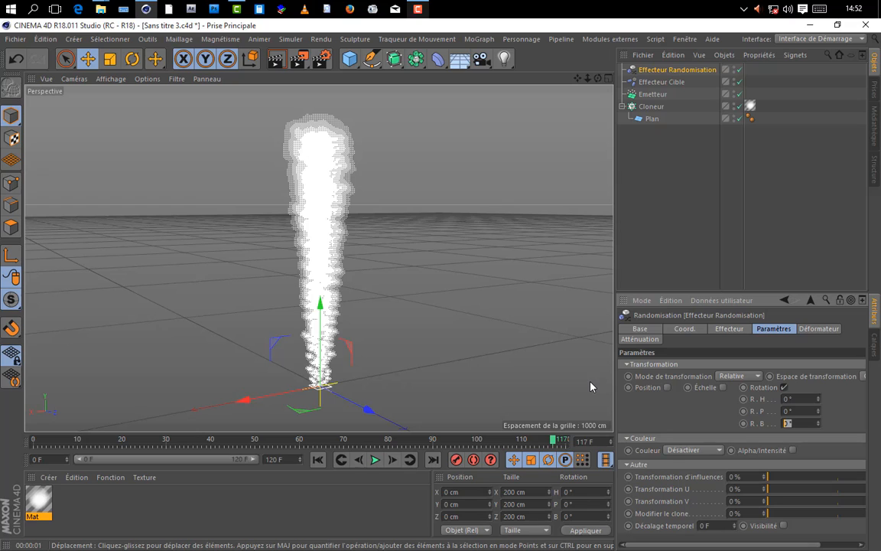
type("730")
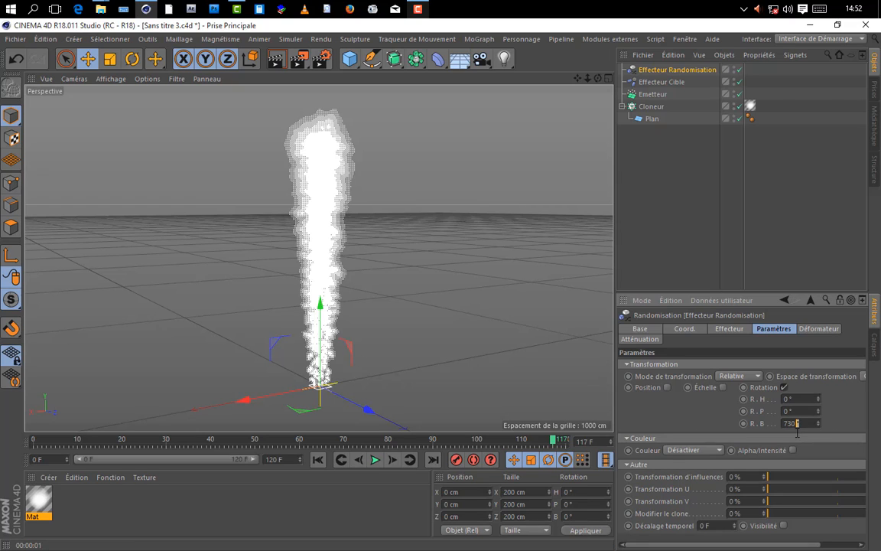
key("Return")
key("Return")
Step: Switch the Randomisation effector's Mode de randomisation to Bruit and set its Vitesse d'animation to 0.5 %
left_click(729, 328)
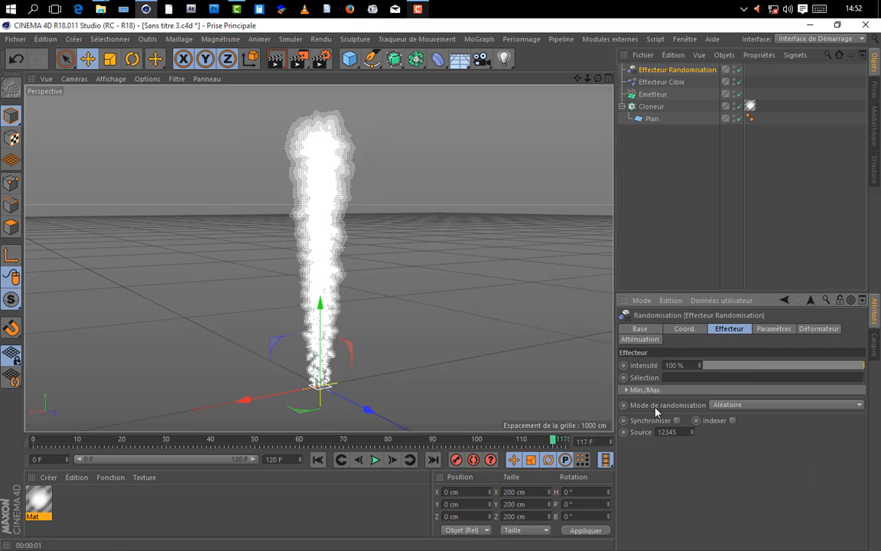
left_click(712, 409)
left_click(727, 442)
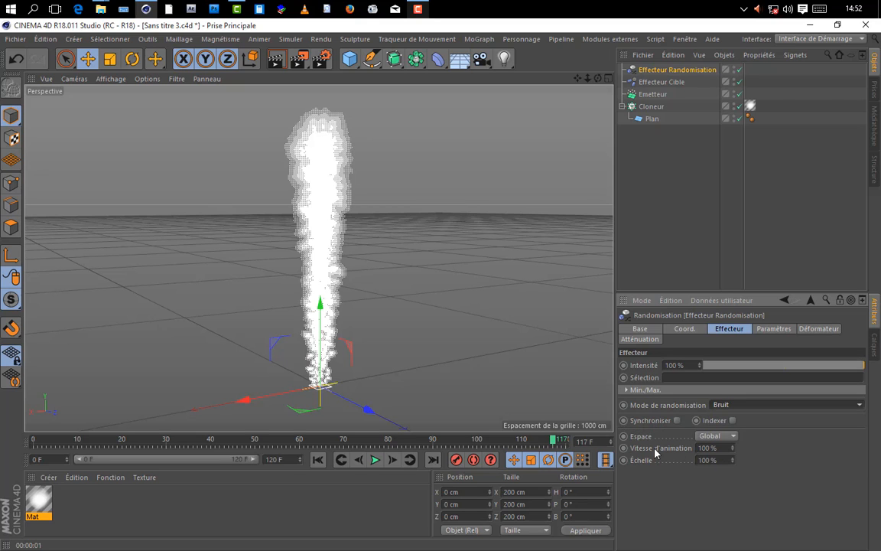
double_click(729, 449)
type("0")
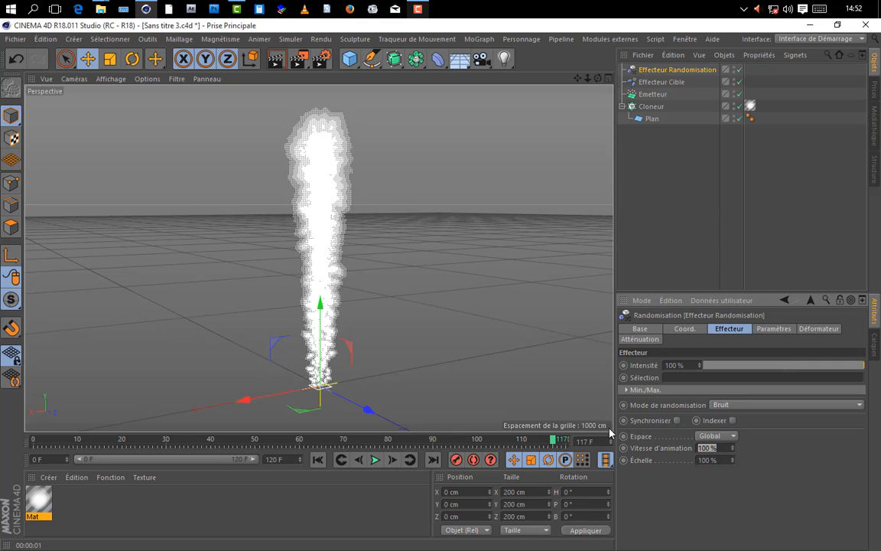
type(".5")
key("Return")
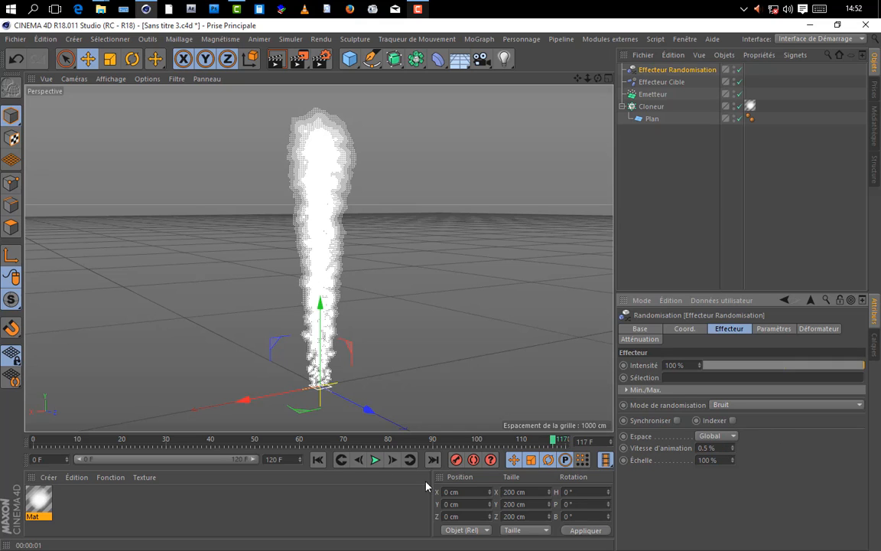
Step: Play the animation, enable Indexer on the Randomisation effector, and replay the smoke from the first frame
left_click(375, 459)
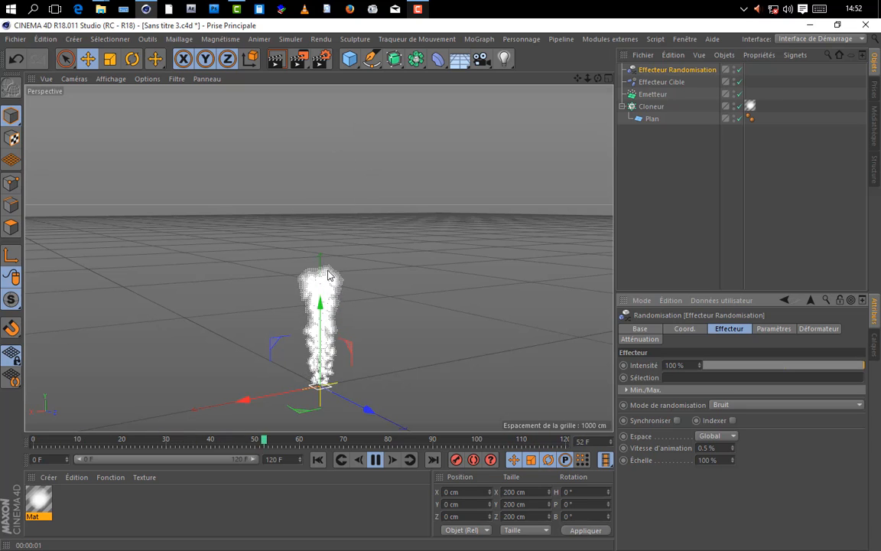
left_click(376, 459)
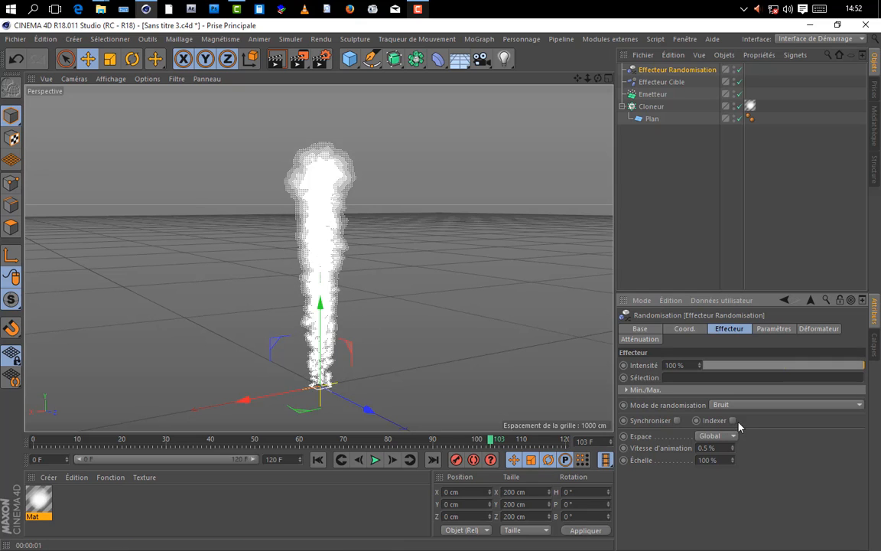
left_click(318, 459)
left_click(375, 460)
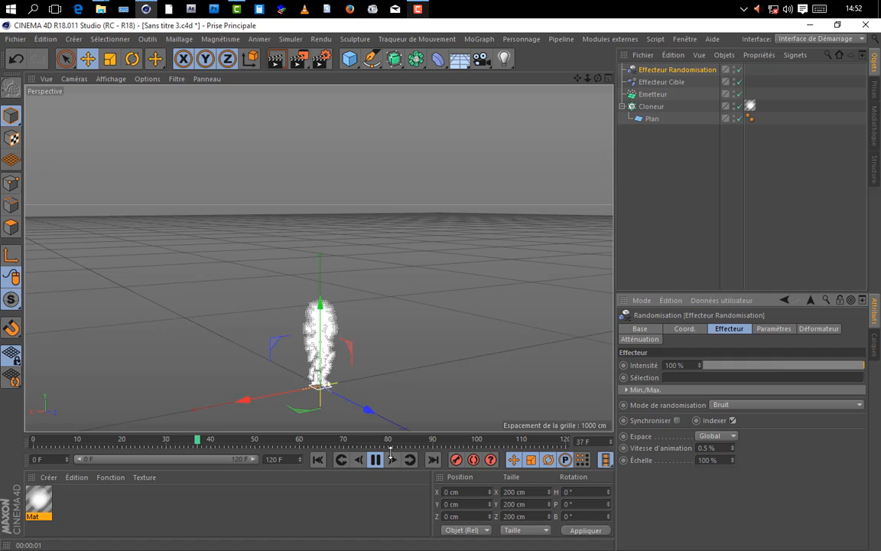
Step: Pause playback and test-render the smoke at frames 53 and 87
left_click(376, 460)
key("ctrl+r")
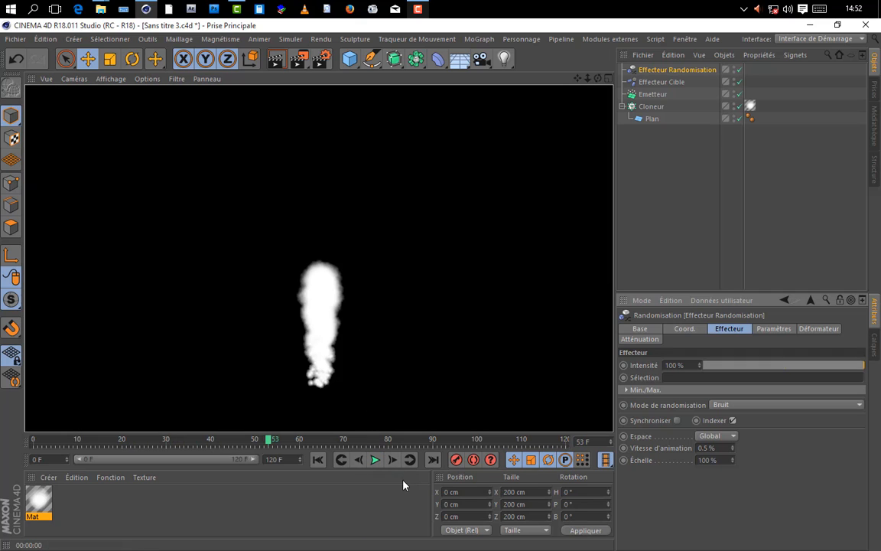
left_click(374, 461)
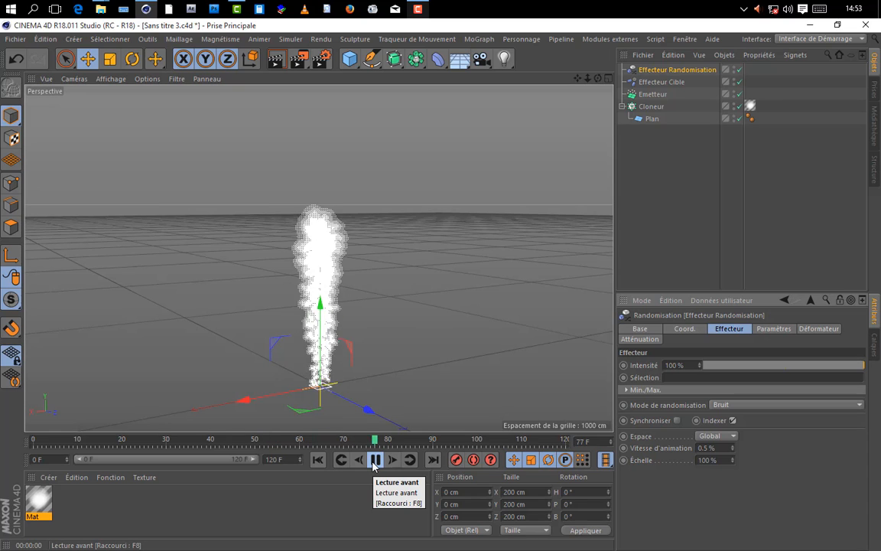
left_click(274, 66)
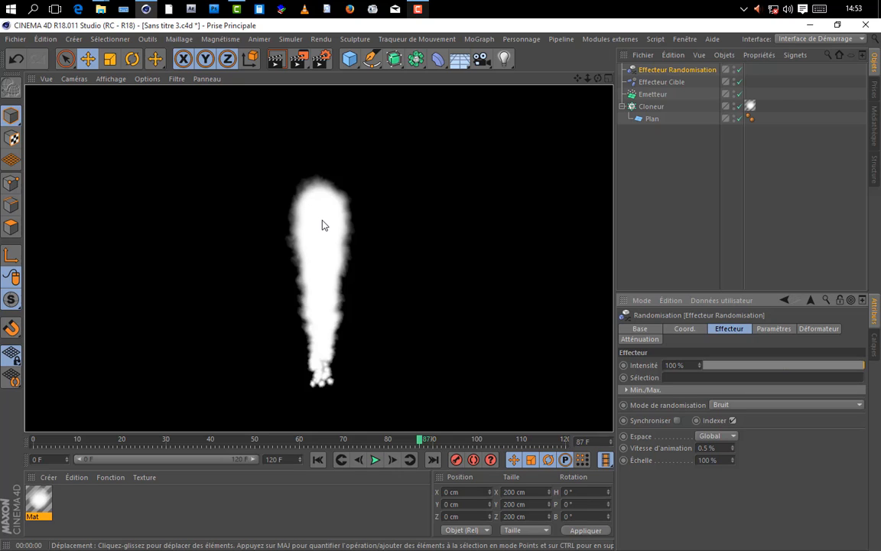
Step: Open the Mat material's Alpha channel, wrap its Dégradé texture in a Calque shader, and open that shader's settings
double_click(38, 501)
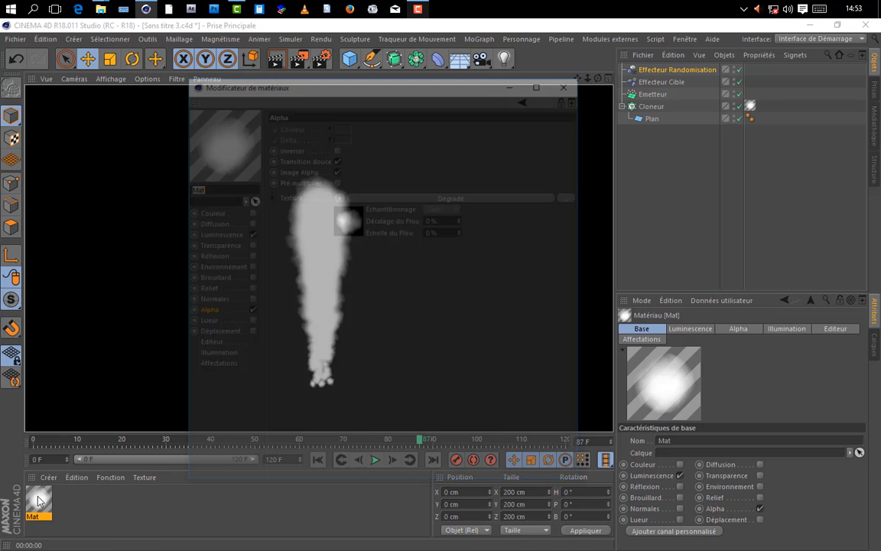
left_click_drag(345, 90, 543, 98)
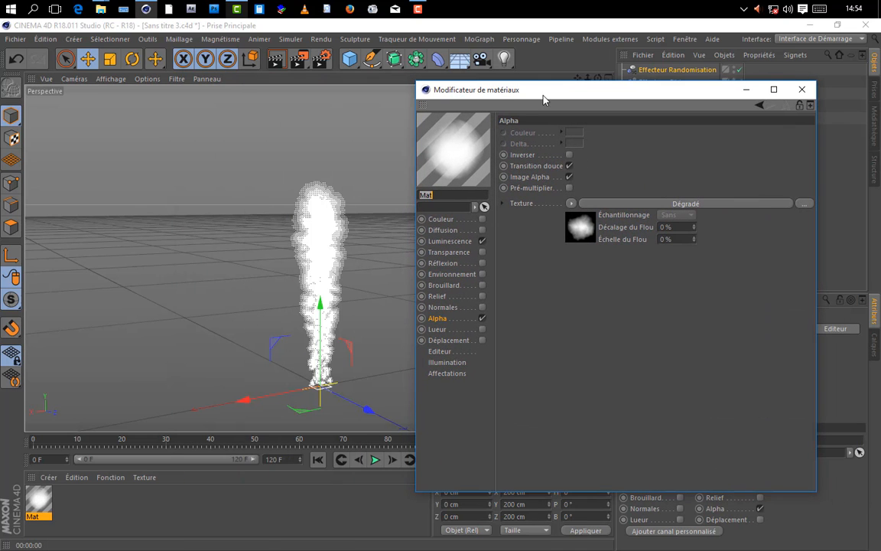
scroll(371, 329, "up", 2)
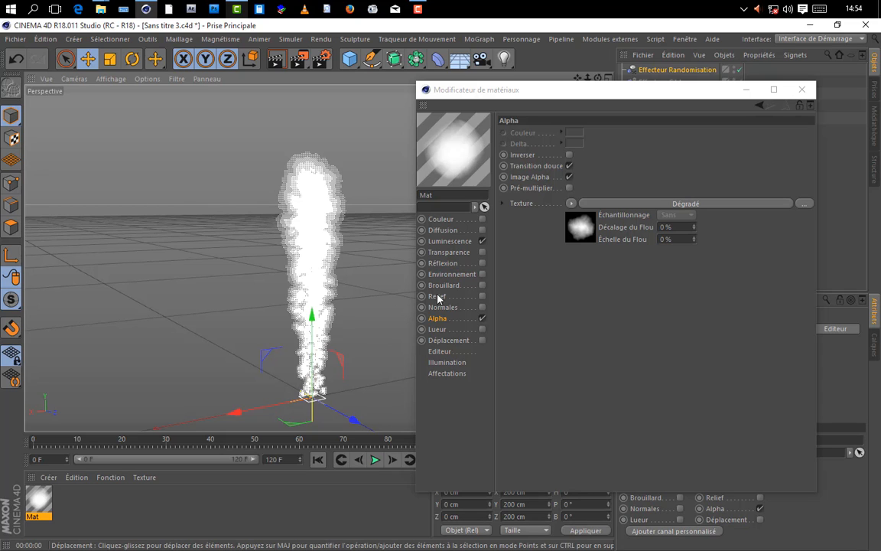
left_click(579, 288)
left_click(572, 205)
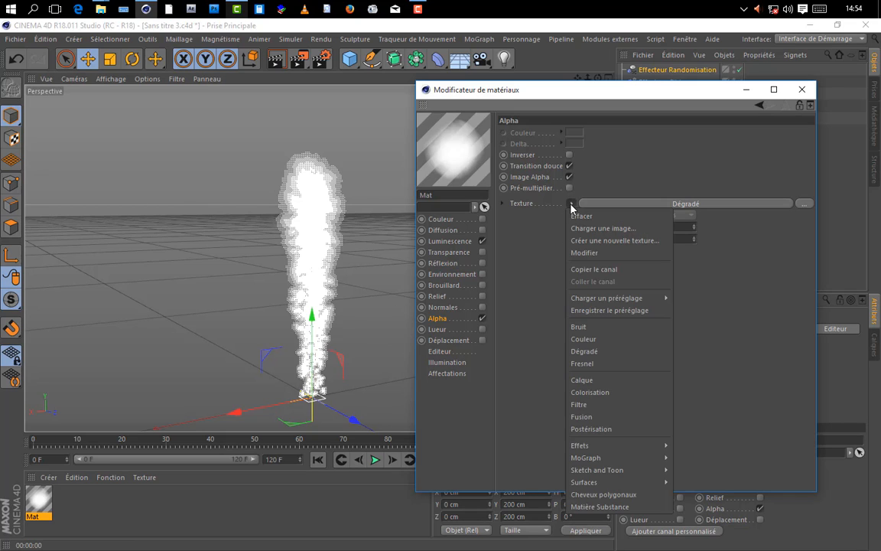
left_click(583, 380)
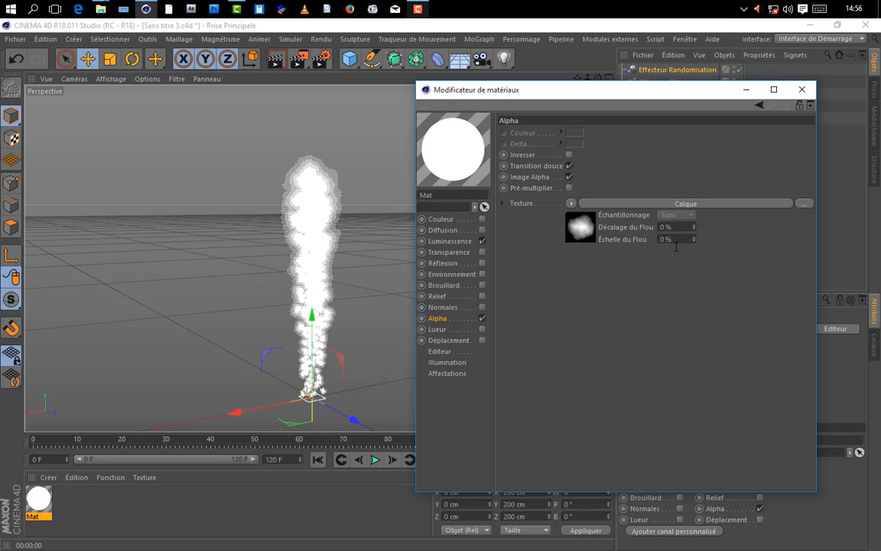
left_click(677, 204)
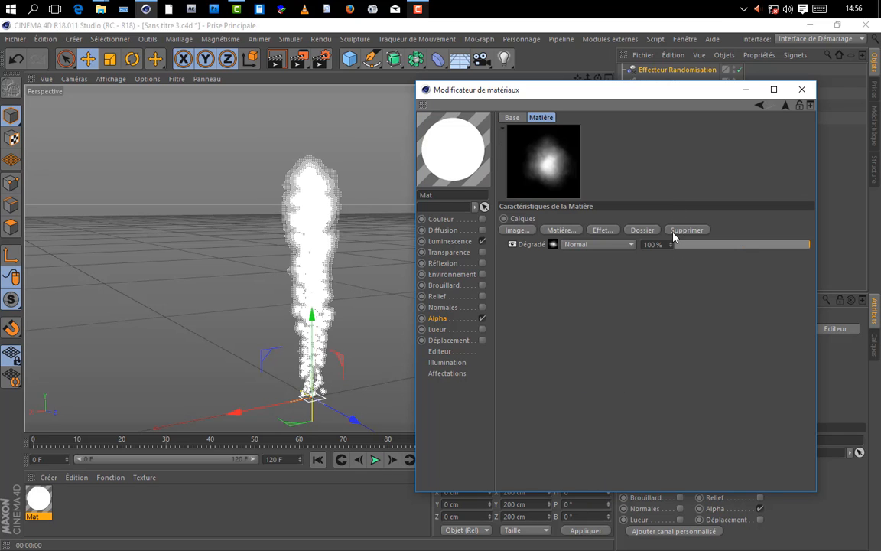
Step: Add a Proximal effect shader as a layer above Dégradé in the Calque shader and test-render the smoke
left_click(566, 231)
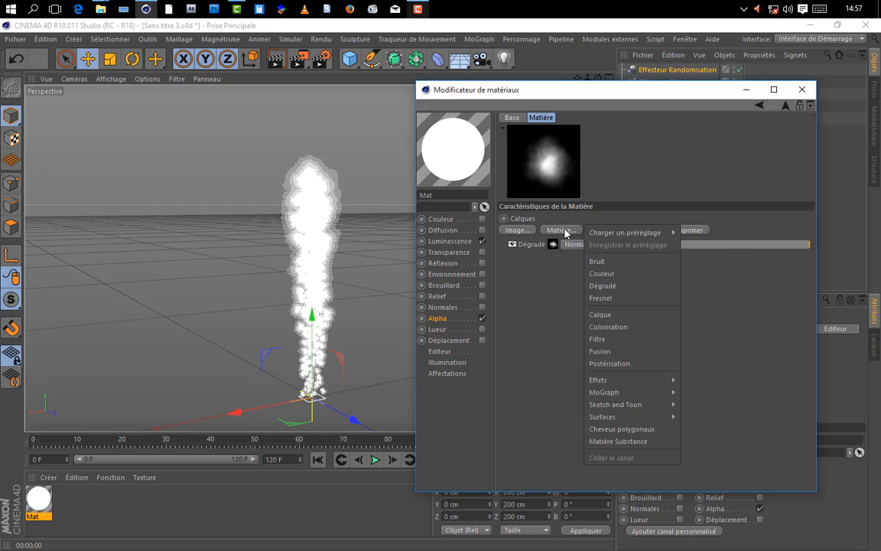
mouse_move(624, 380)
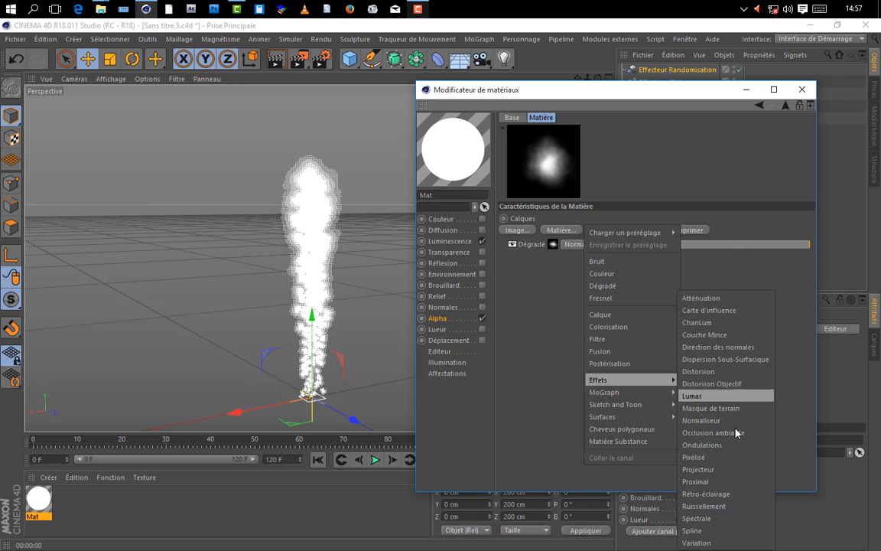
left_click(695, 482)
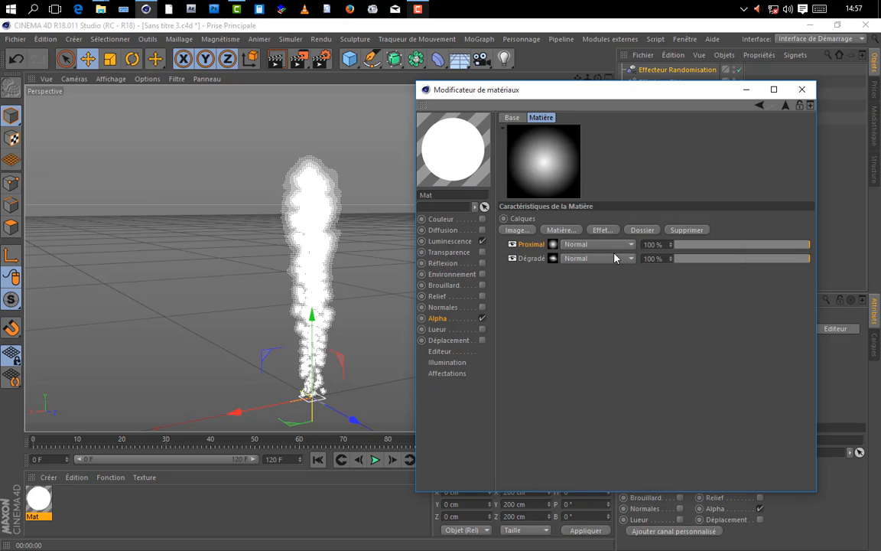
left_click_drag(482, 90, 569, 80)
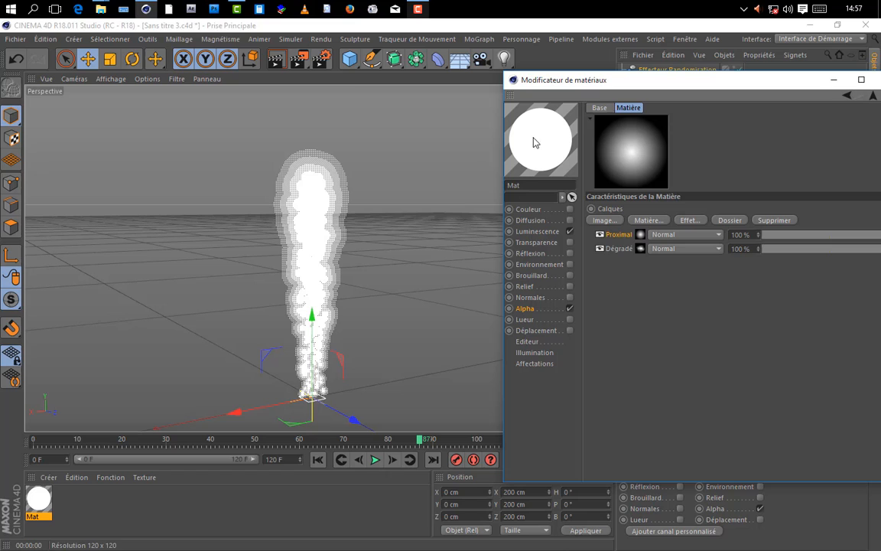
left_click(276, 58)
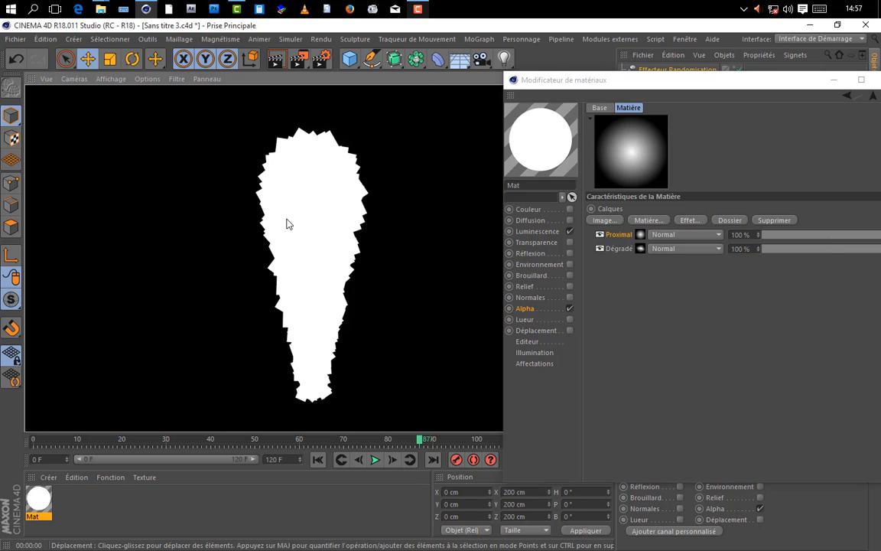
left_click(654, 281)
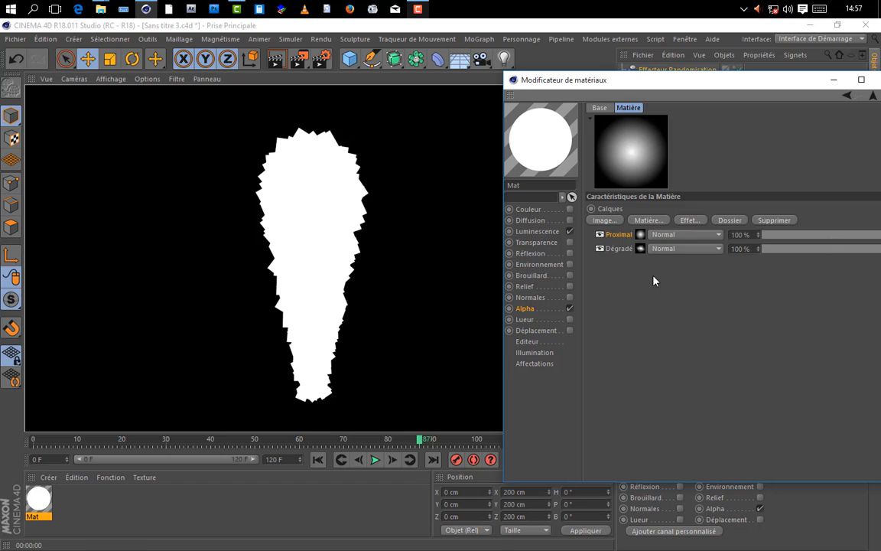
Step: Create a Neutre object, parent the Emetteur under it, and add Neutre to the Proximal shader's Objets list
left_click(637, 233)
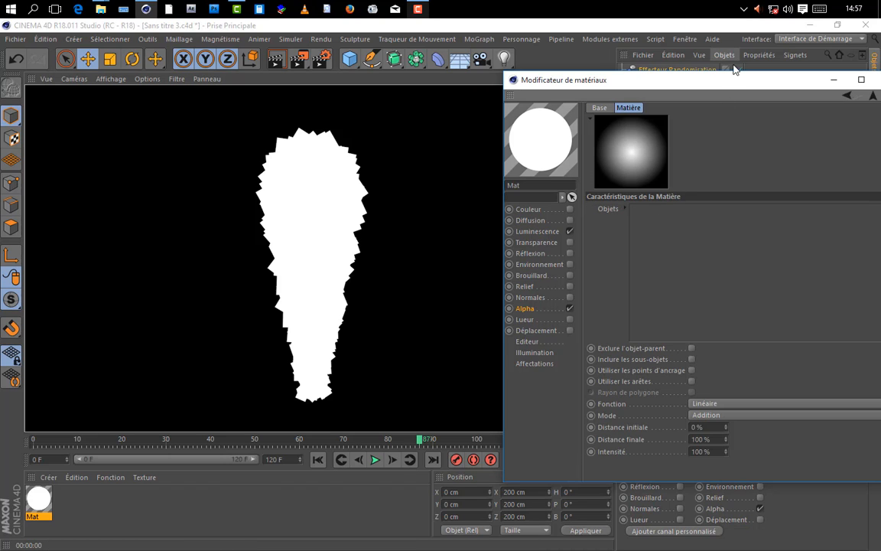
left_click_drag(658, 79, 335, 125)
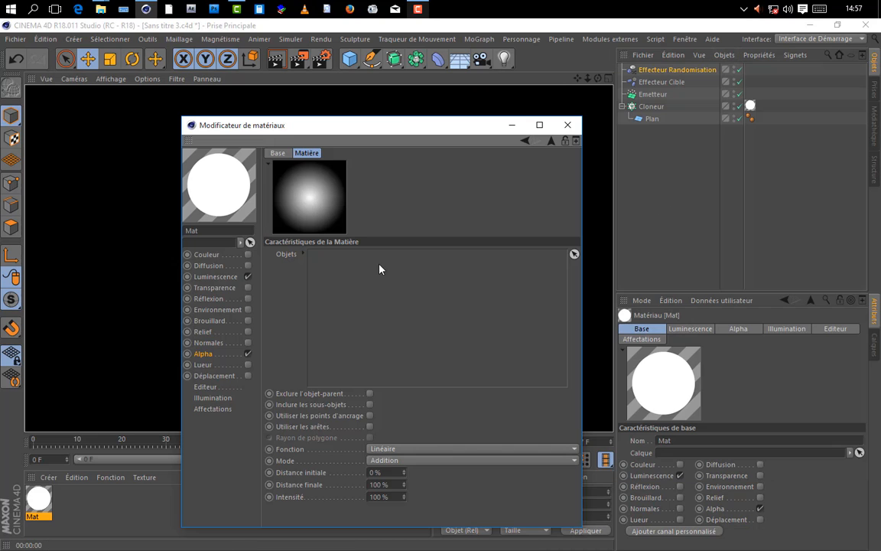
left_click(350, 59)
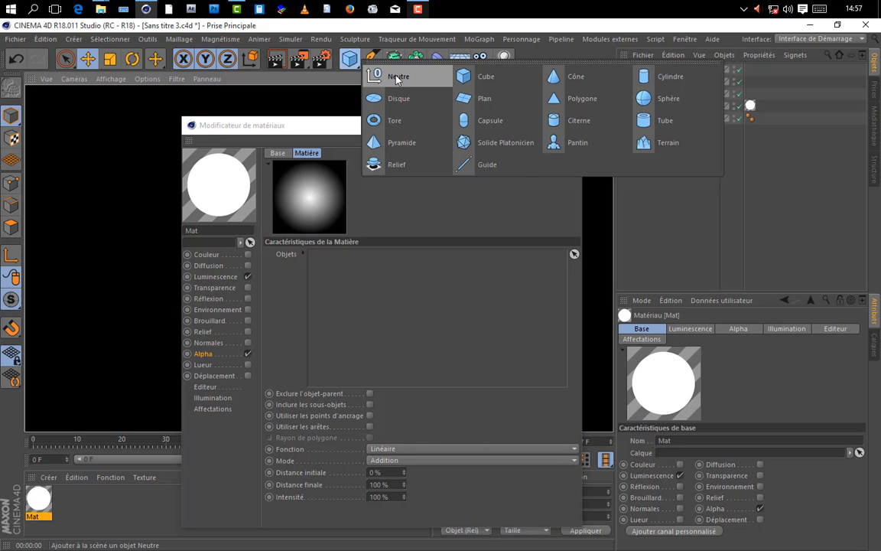
left_click(397, 80)
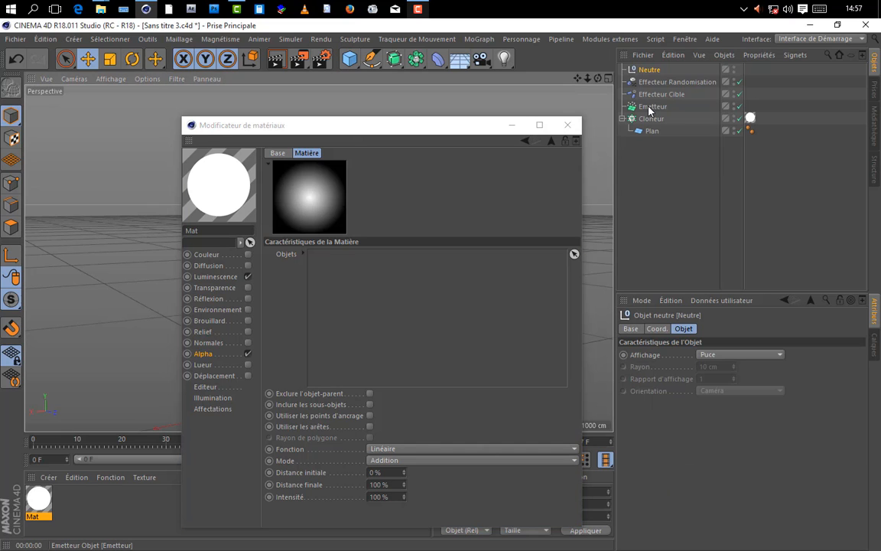
left_click_drag(649, 110, 422, 278)
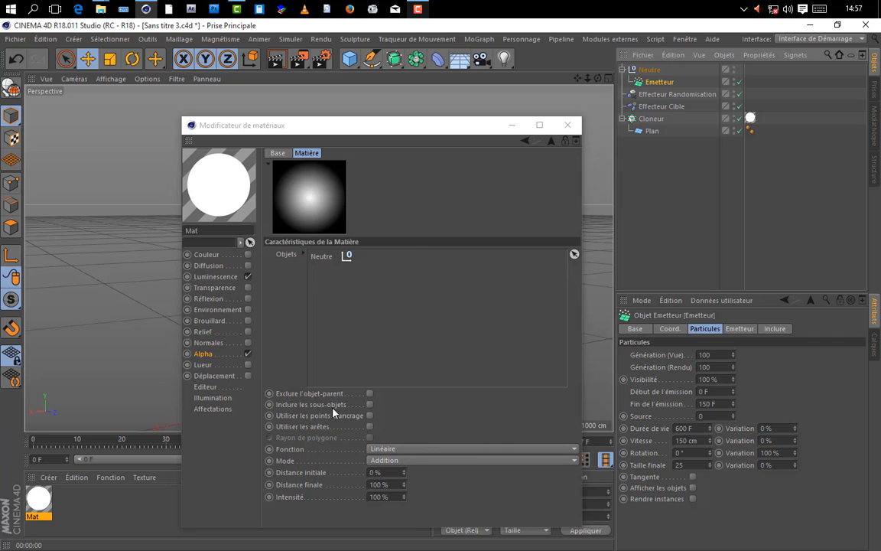
left_click(418, 418)
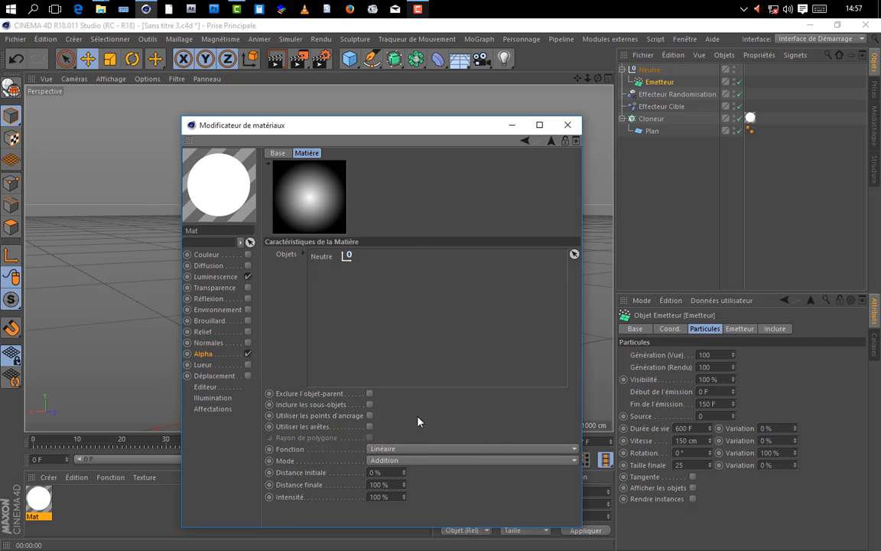
Step: Change the Proximal layer's blending mode to Produit in the Calque shader, test-rendering the smoke before and after
left_click(552, 144)
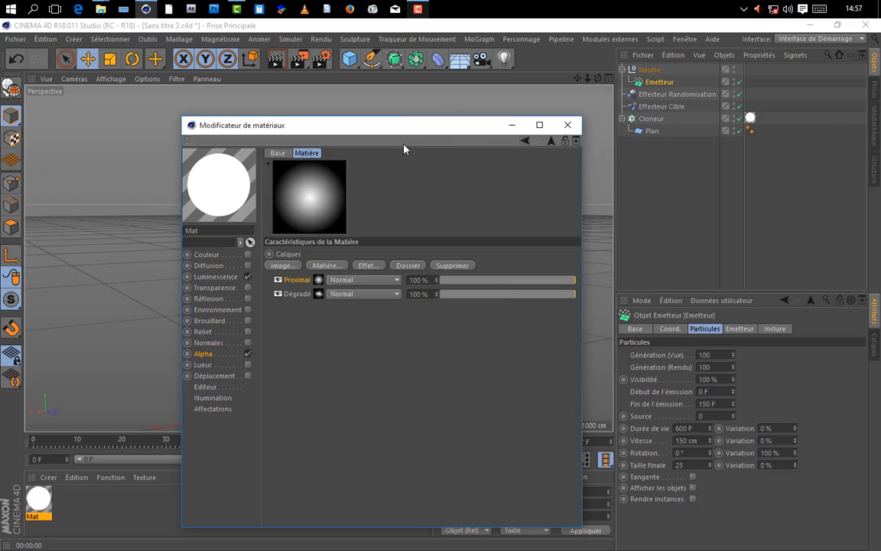
left_click_drag(360, 129, 570, 106)
left_click(293, 61)
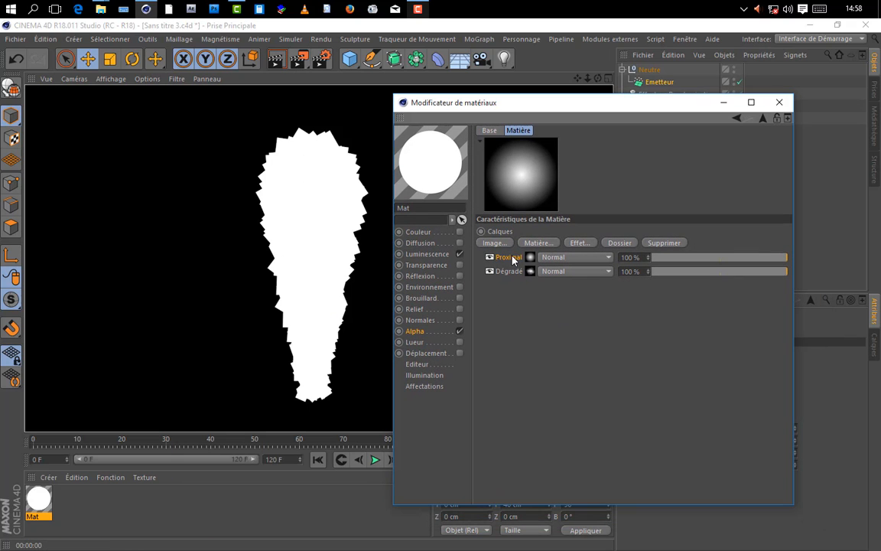
left_click(568, 258)
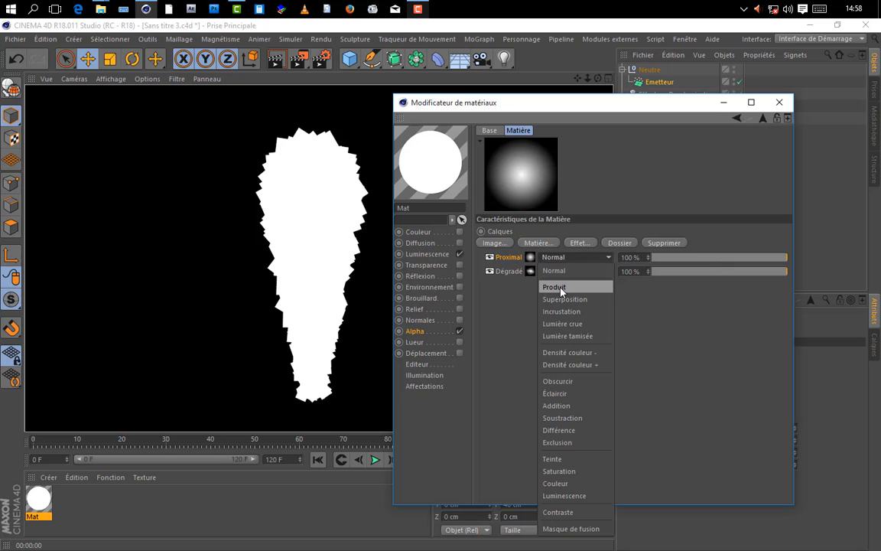
left_click(561, 291)
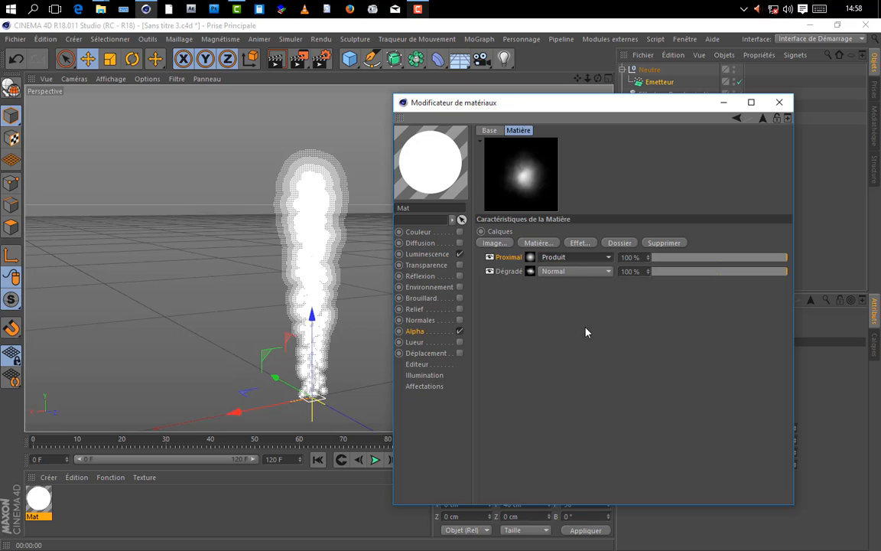
left_click(273, 61)
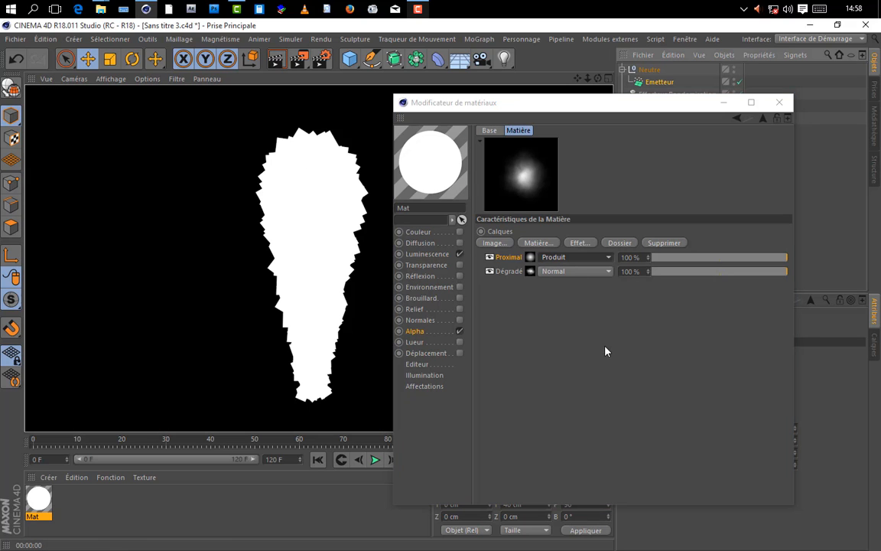
left_click(298, 225)
left_click(573, 366)
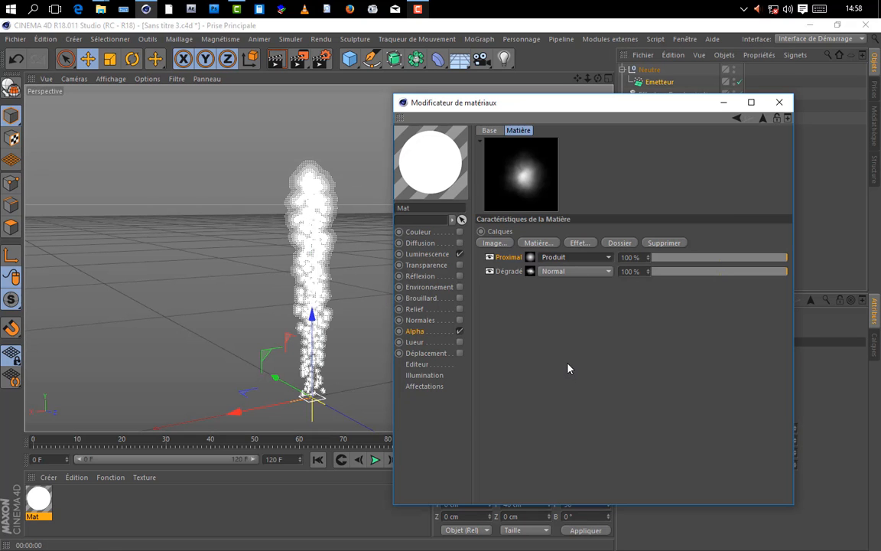
Step: Disable Image Alpha in the Mat material's Alpha channel and test-render the smoke
left_click(415, 331)
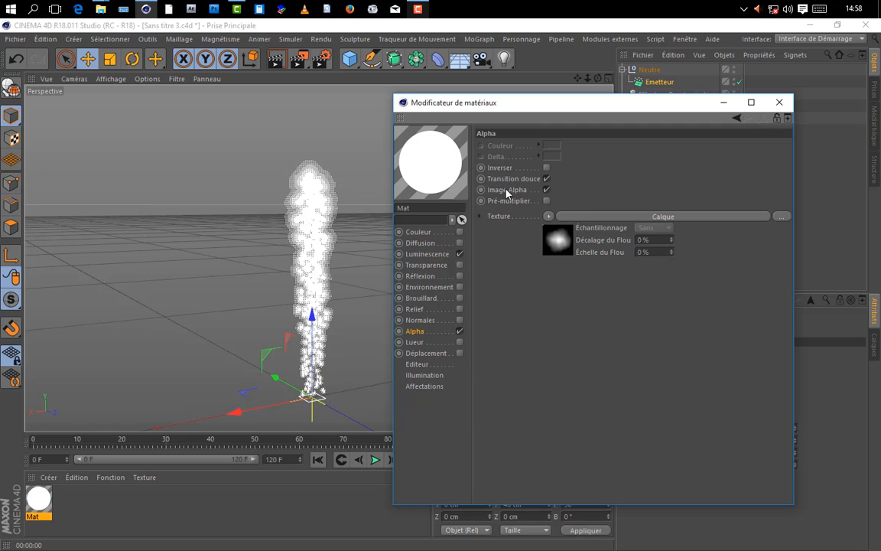
left_click(546, 190)
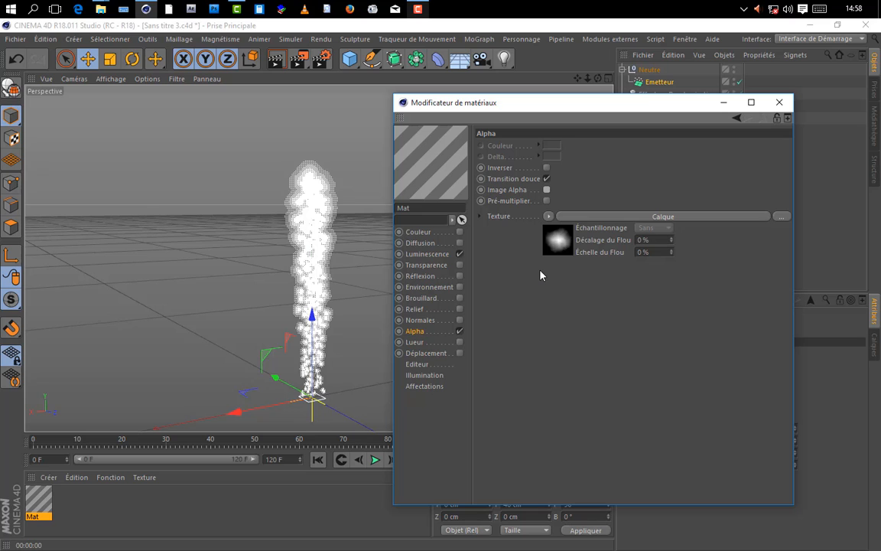
left_click(276, 59)
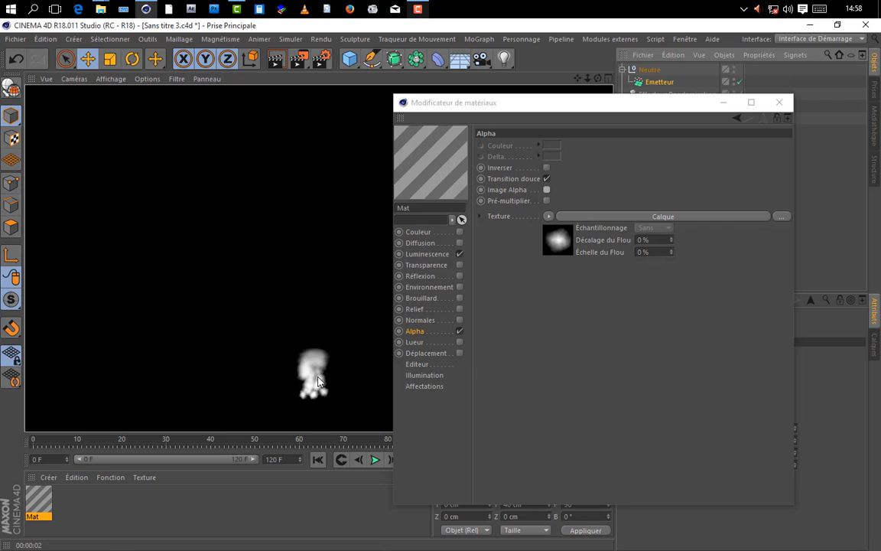
left_click(419, 334)
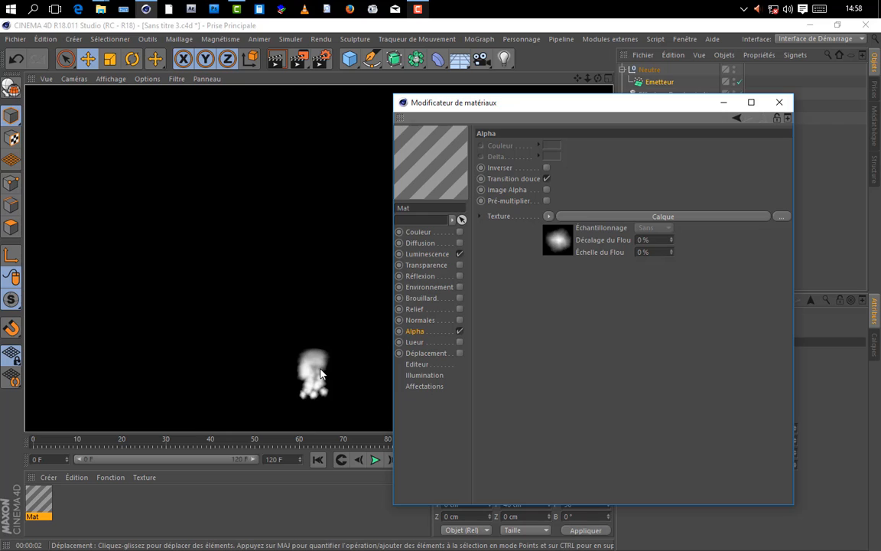
Step: Set the Proximal shader's Distance finale to 500 % and test-render the smoke
left_click(610, 216)
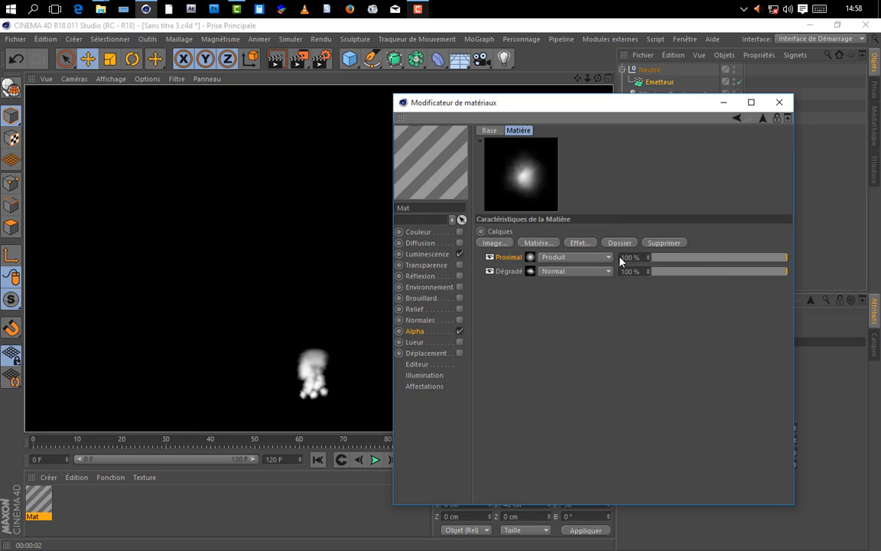
left_click(530, 258)
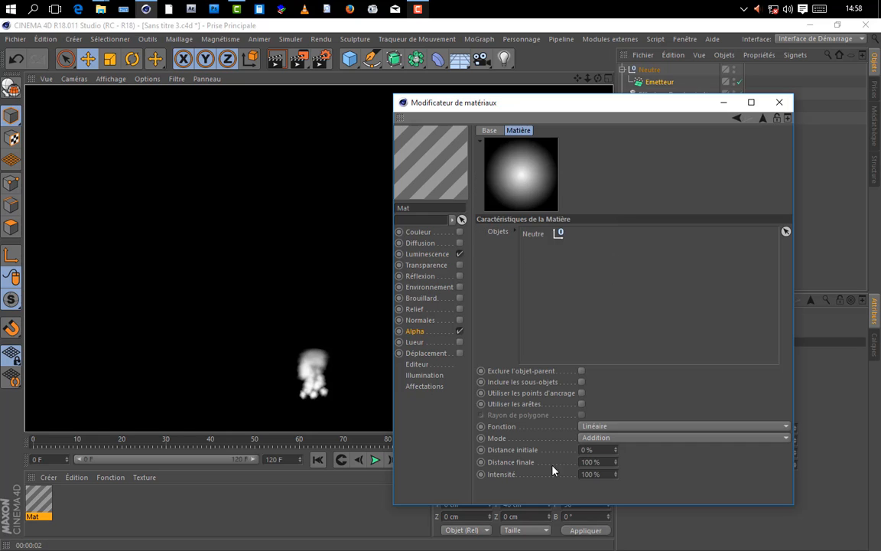
left_click(590, 462)
type("500")
key("Return")
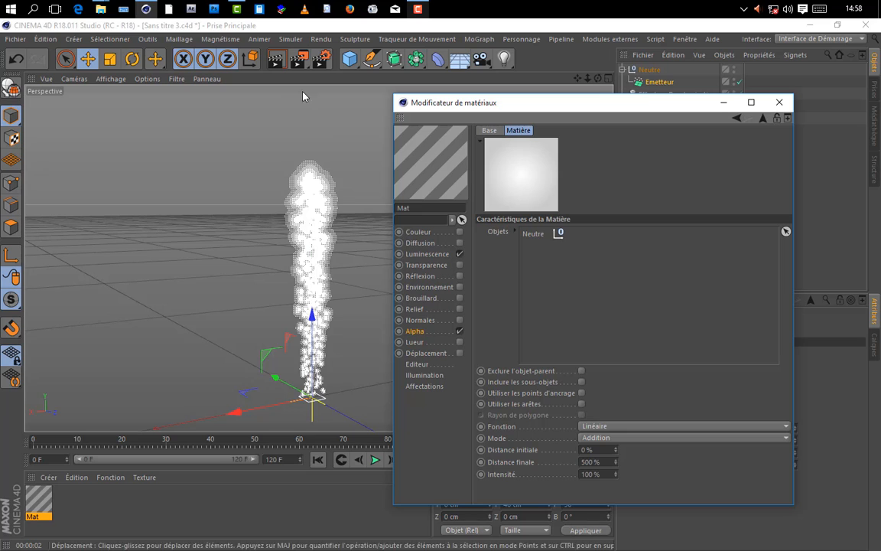
left_click(289, 59)
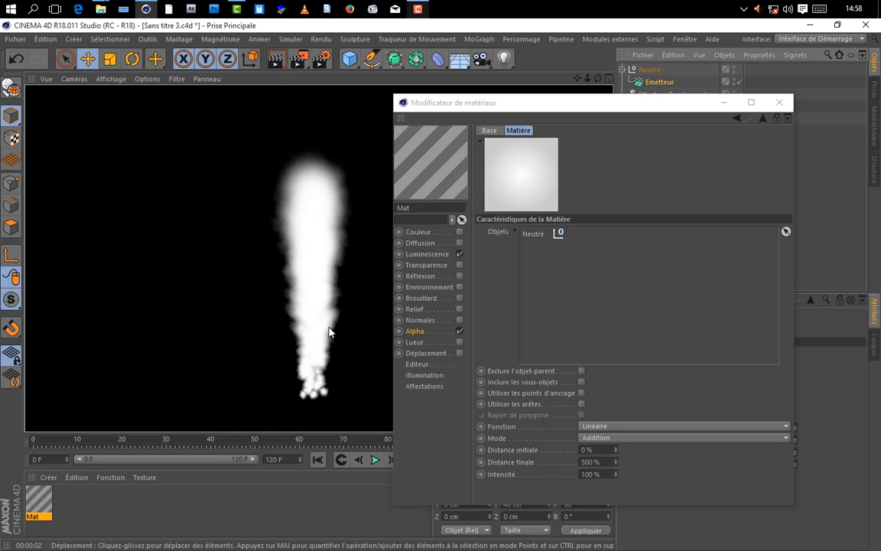
Step: Raise the Proximal shader's Distance finale to 600 % and render the smoke again
left_click(518, 457)
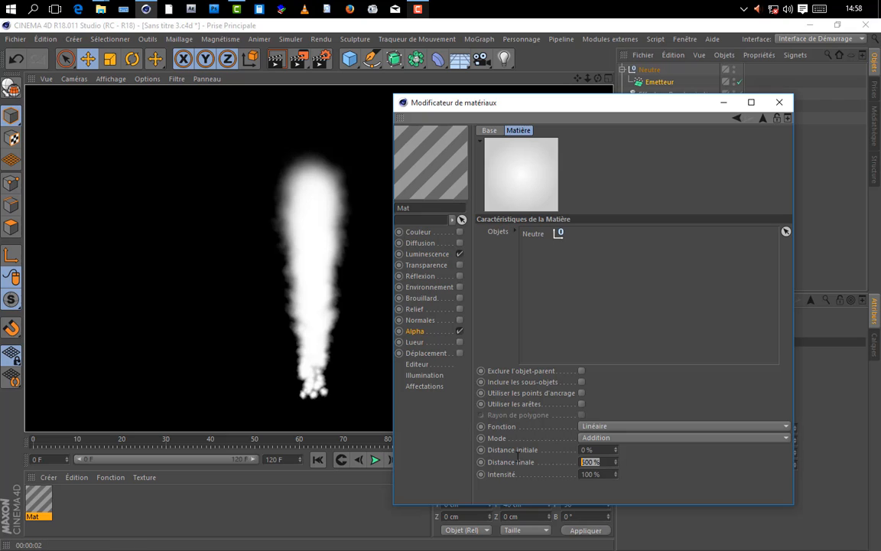
type("600")
key("Return")
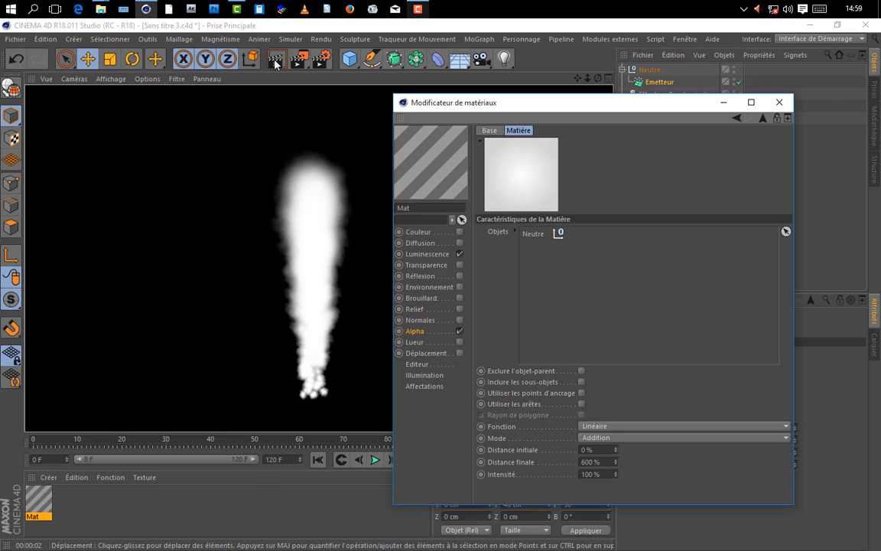
left_click(276, 59)
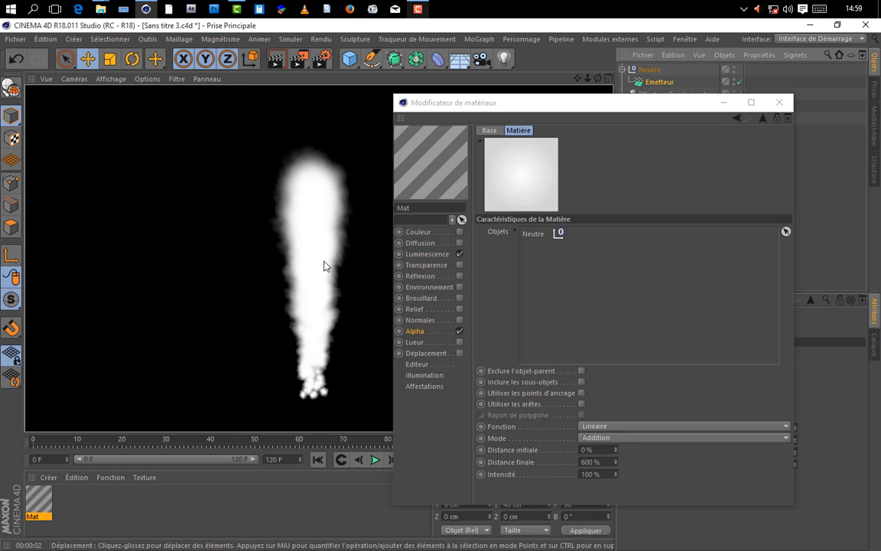
Step: Set the Proximal shader's Fonction to Cubique and test-render the smoke
left_click(673, 456)
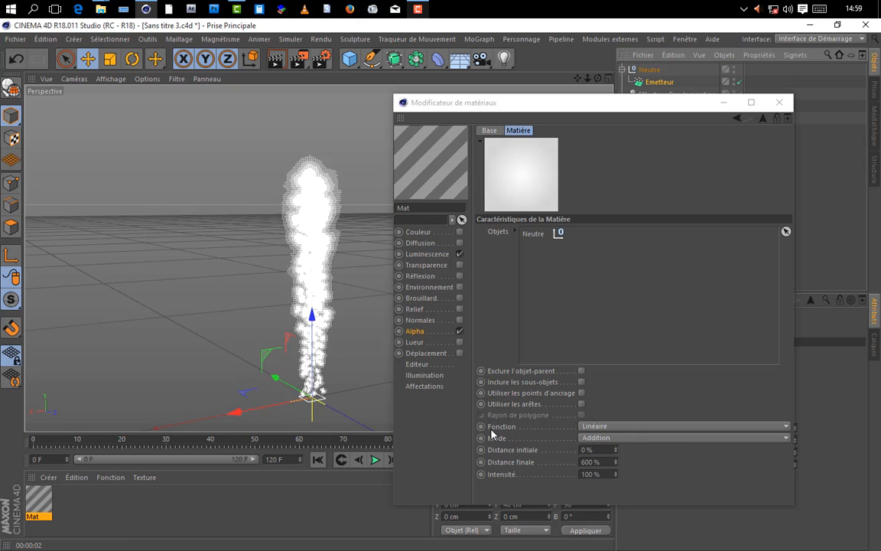
left_click(597, 426)
left_click(596, 463)
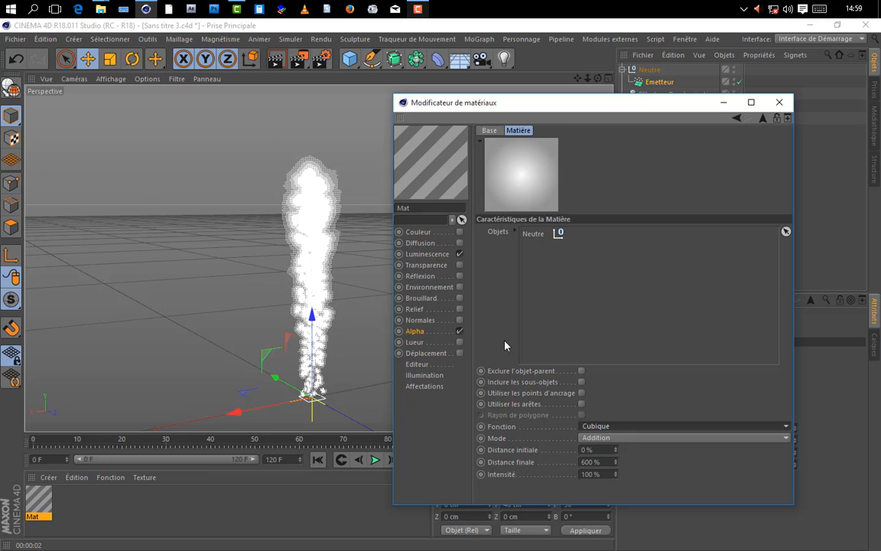
left_click(277, 58)
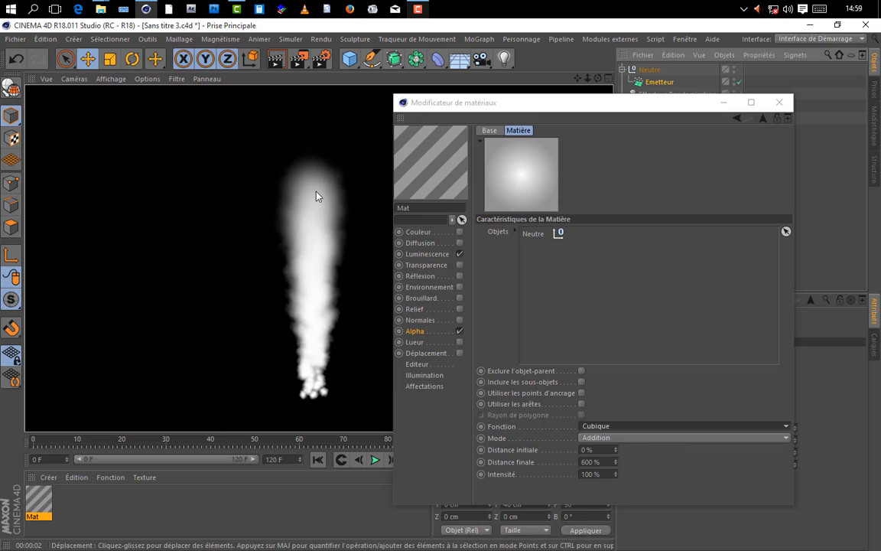
left_click(317, 192)
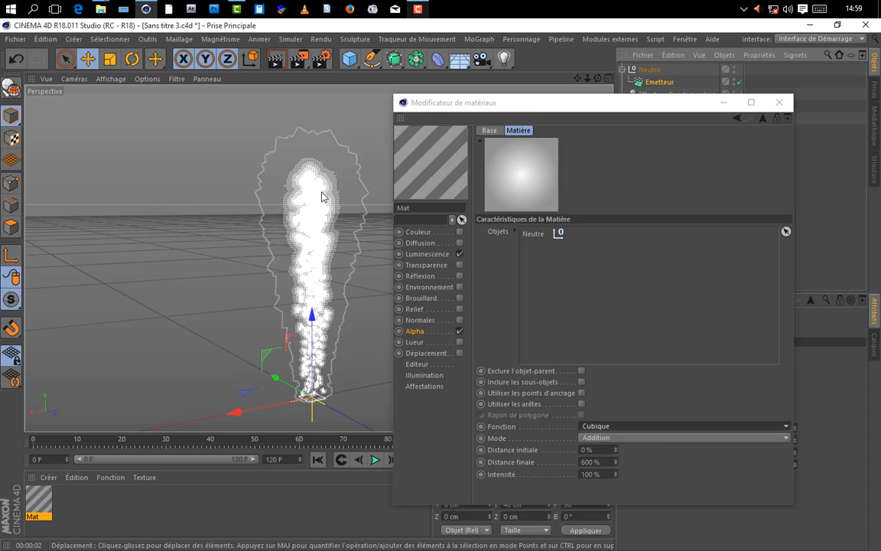
Step: Minimize the material editor, reframe the whole smoke column, test-render it and orbit to another viewing angle
left_click(414, 331)
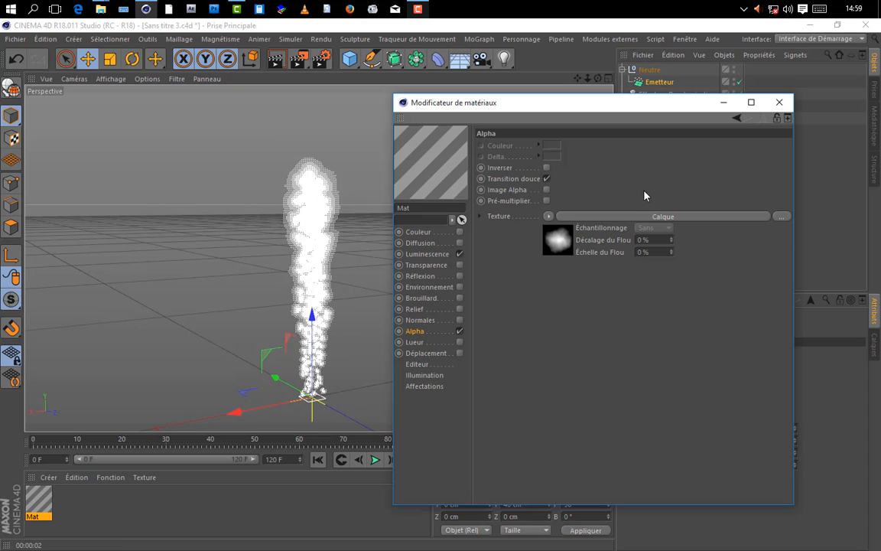
left_click(720, 102)
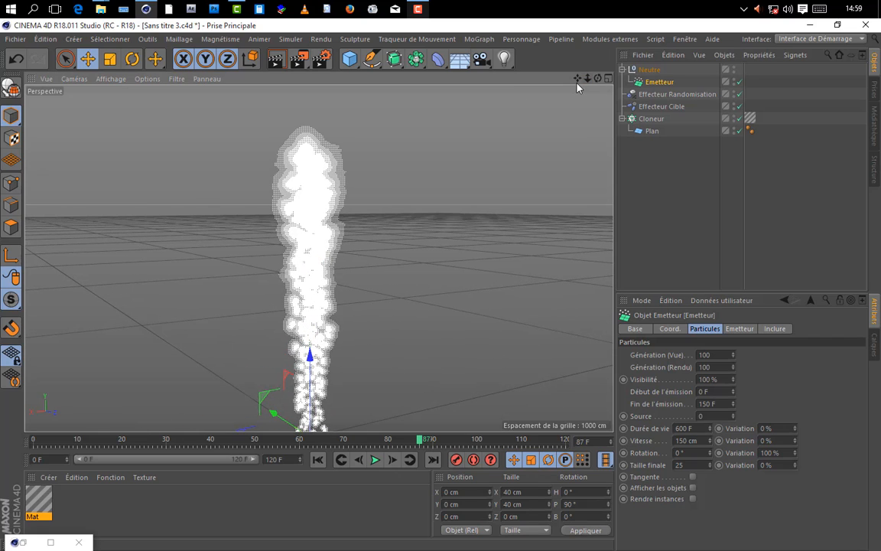
left_click_drag(577, 80, 587, 48)
key("ctrl+r")
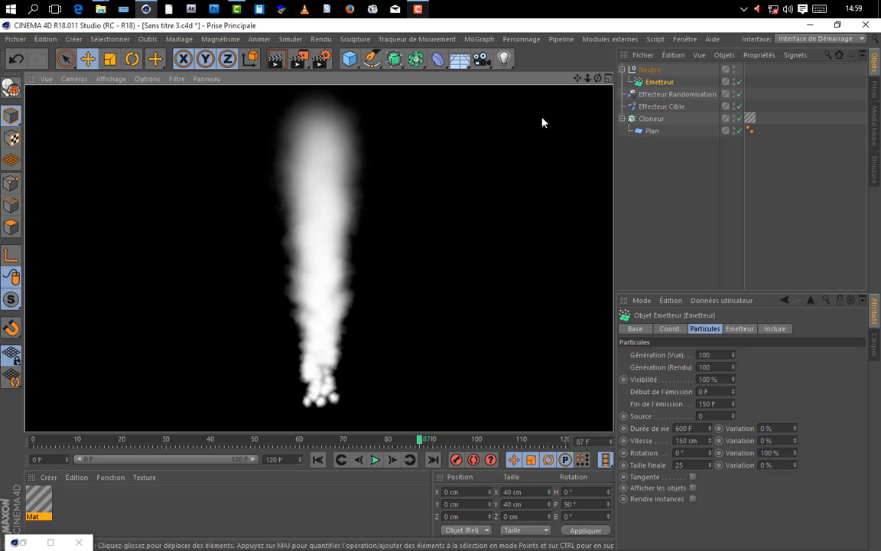
left_click(597, 78)
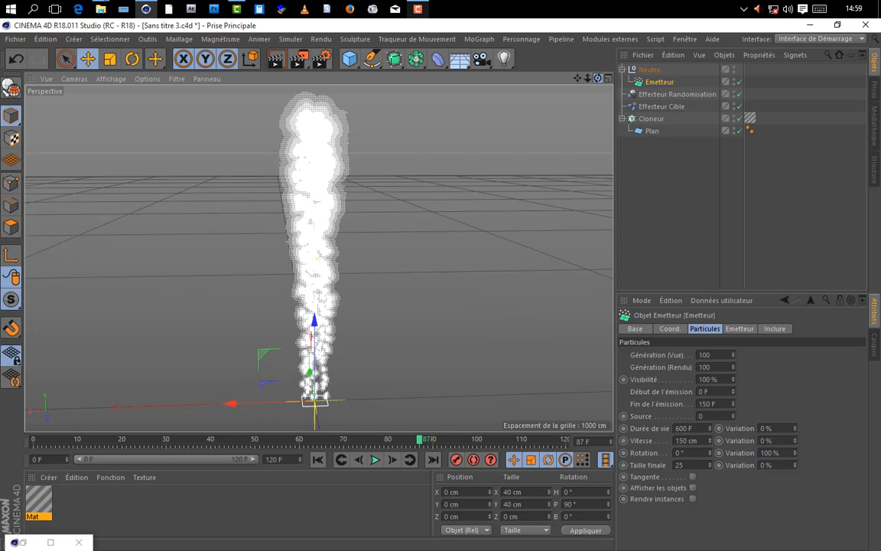
left_click_drag(597, 79, 598, 102)
left_click_drag(223, 321, 222, 281, "alt")
Step: Try enabling the Mat material's Couleur channel with magenta (T 310°, S 100 %, L 100 %) and test-render the smoke
double_click(39, 501)
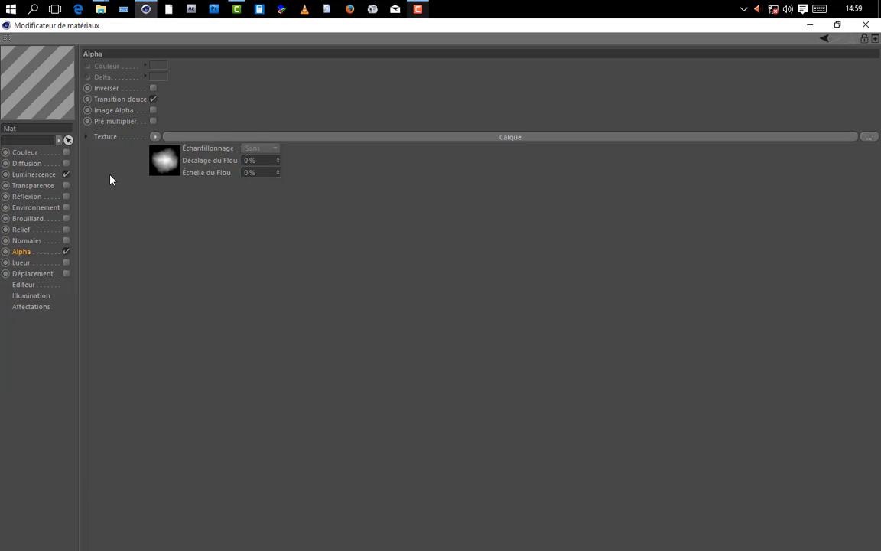
left_click(838, 27)
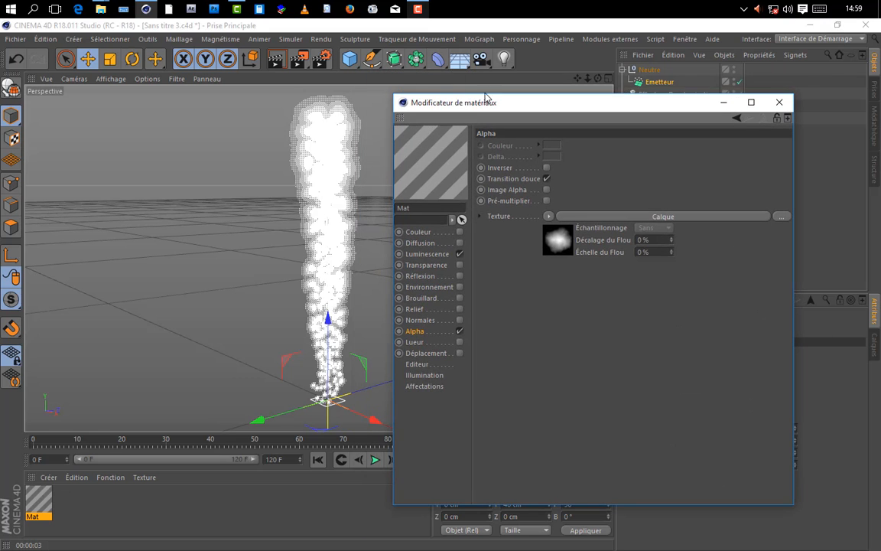
left_click_drag(488, 99, 553, 80)
left_click(527, 211)
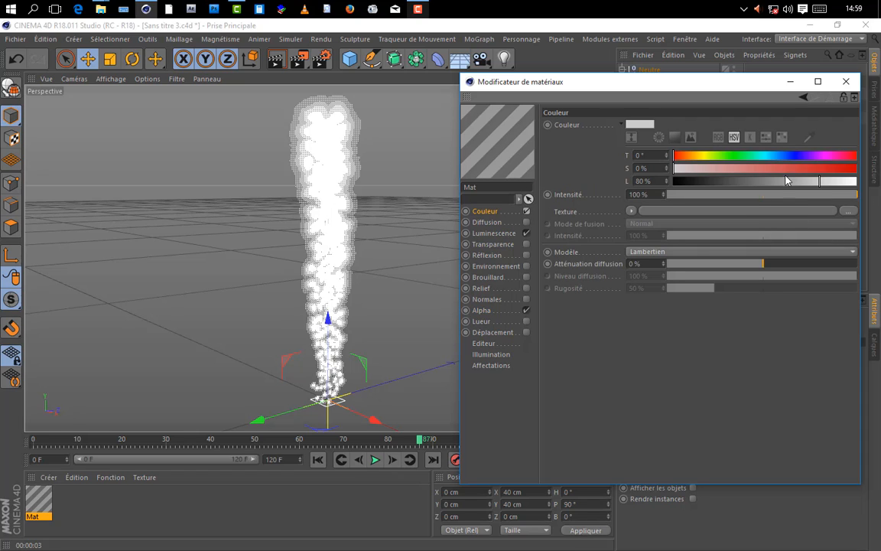
left_click(831, 156)
left_click(856, 168)
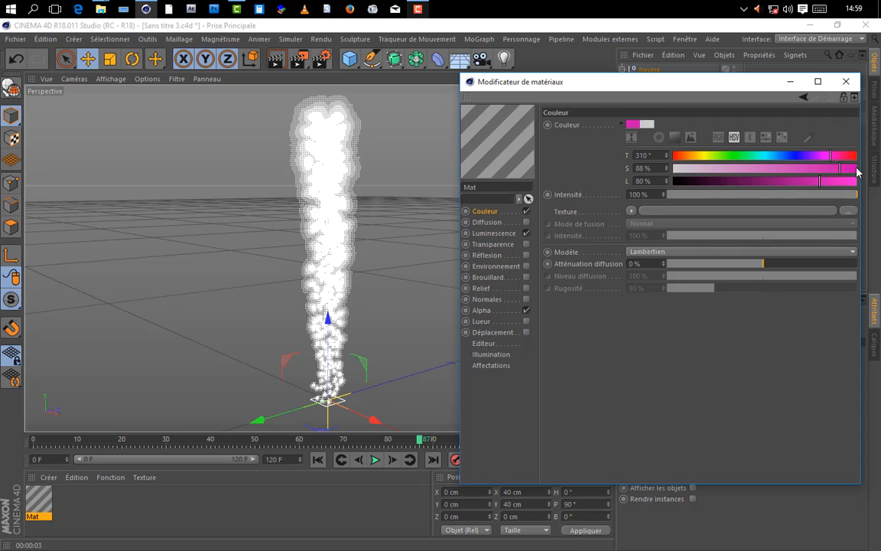
left_click(855, 180)
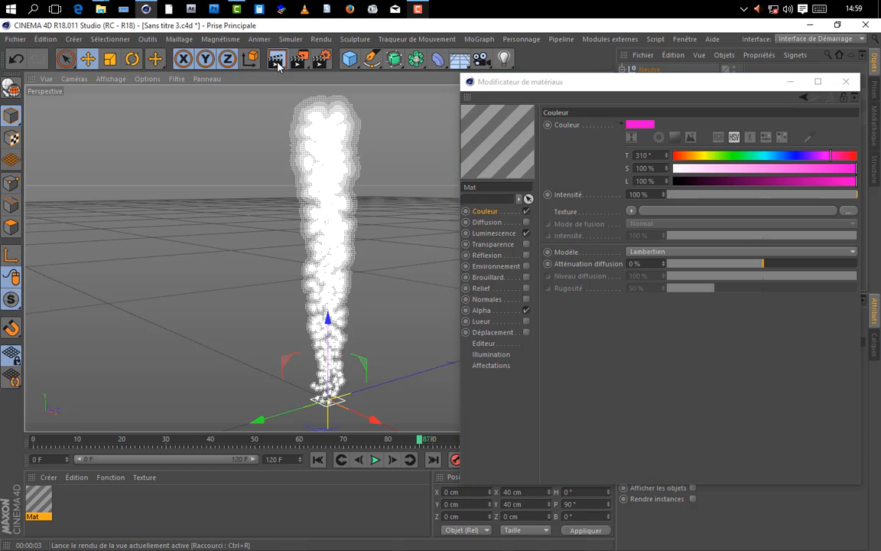
key("ctrl+r")
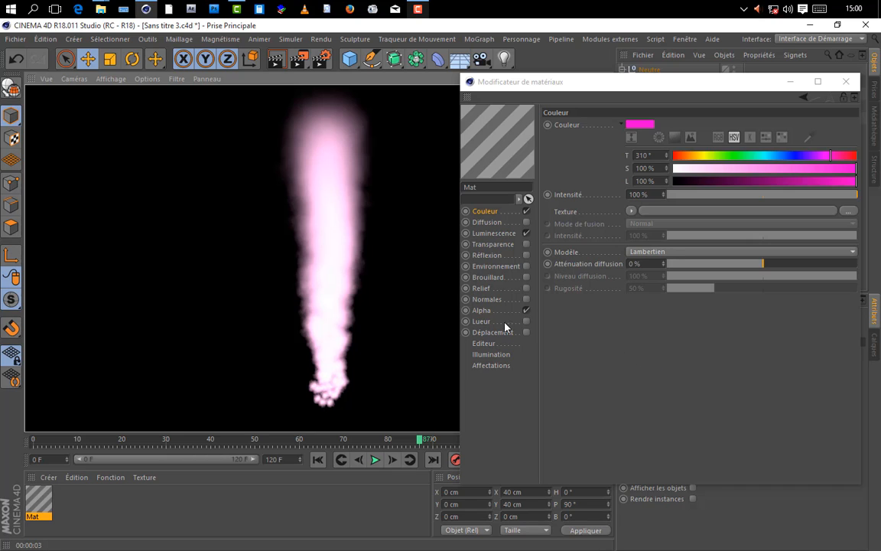
Step: Copy the Proximal shader from the Alpha channel's Calque and paste it into the Luminescence texture
left_click(482, 311)
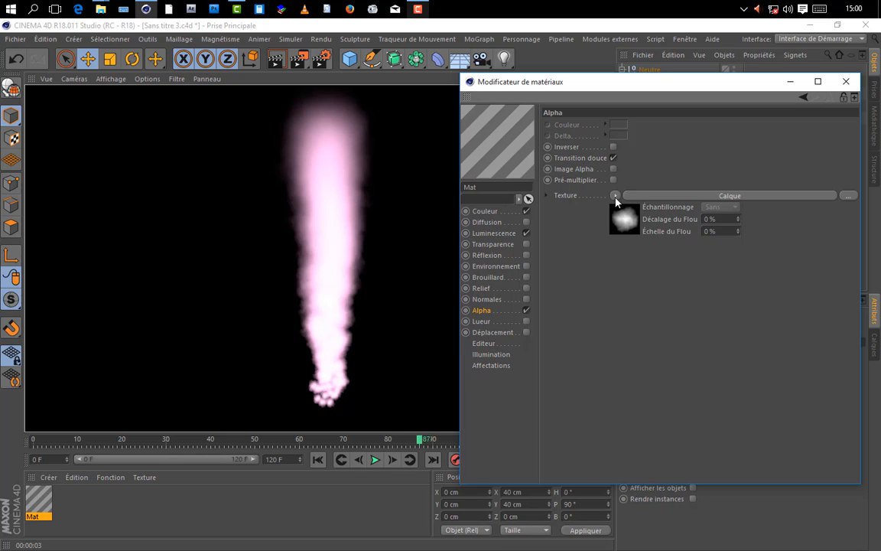
left_click(678, 197)
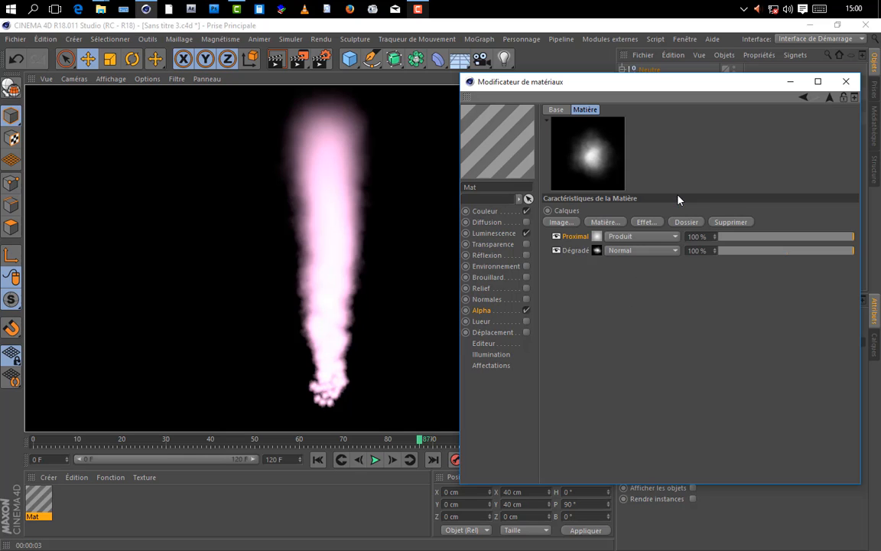
left_click(560, 222)
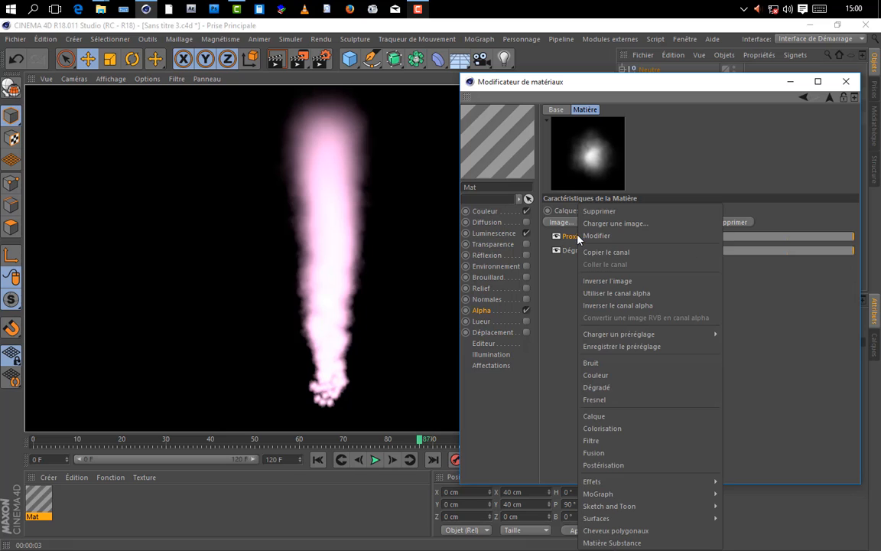
left_click(624, 259)
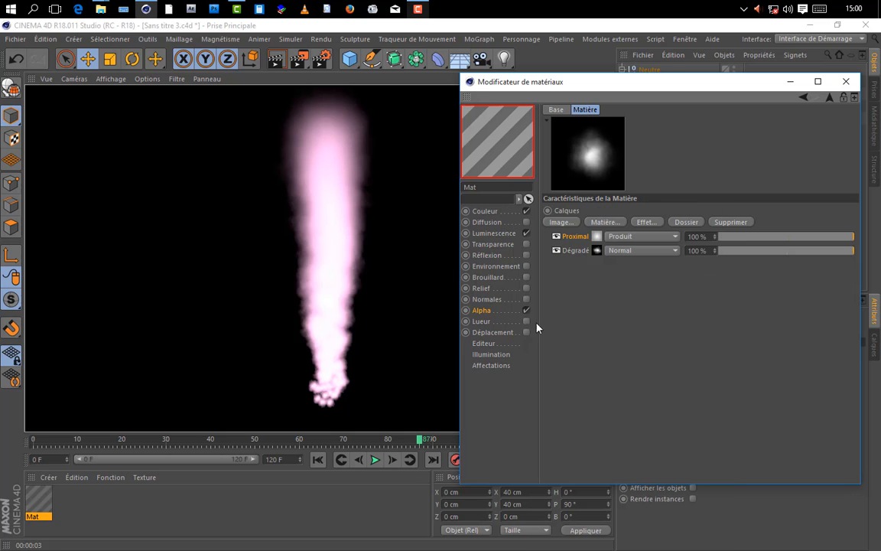
left_click(496, 233)
left_click(613, 212)
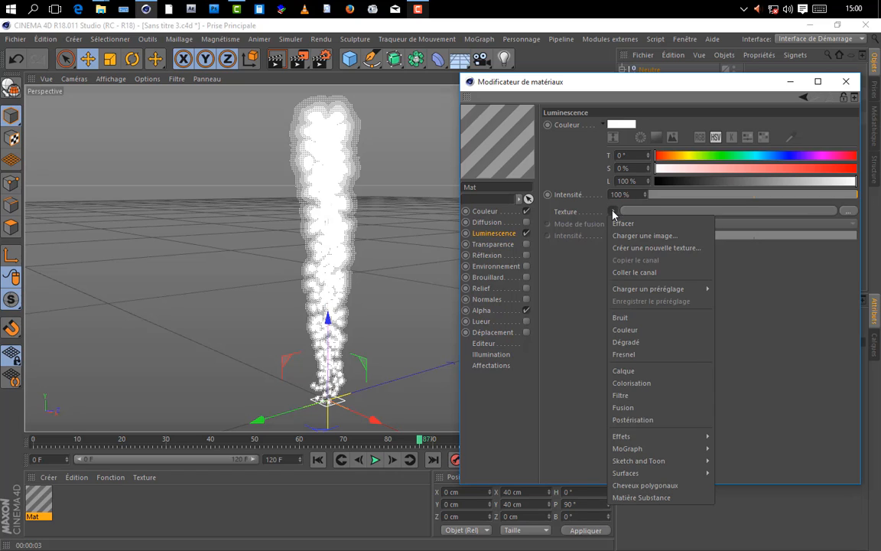
left_click(627, 273)
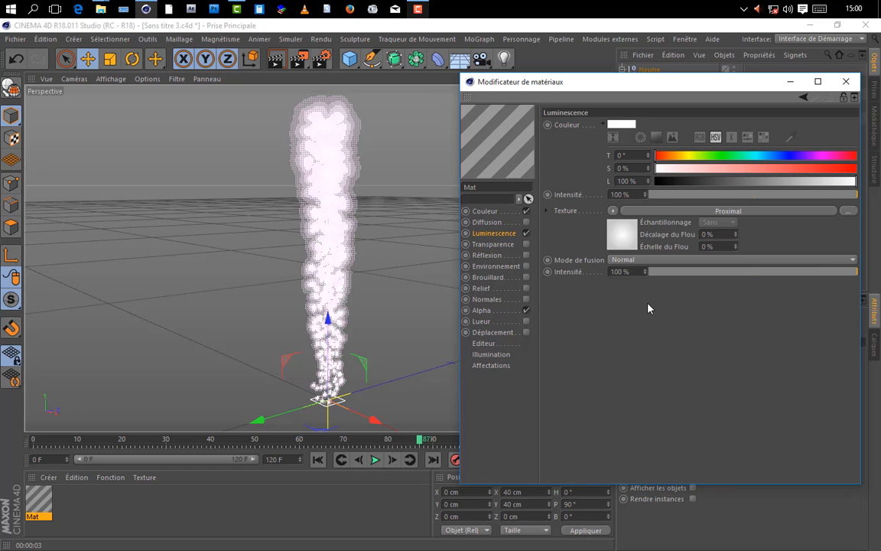
Step: Disable the Mat material's Couleur channel and return to the Luminescence settings
left_click(484, 212)
left_click(499, 231)
left_click(502, 214)
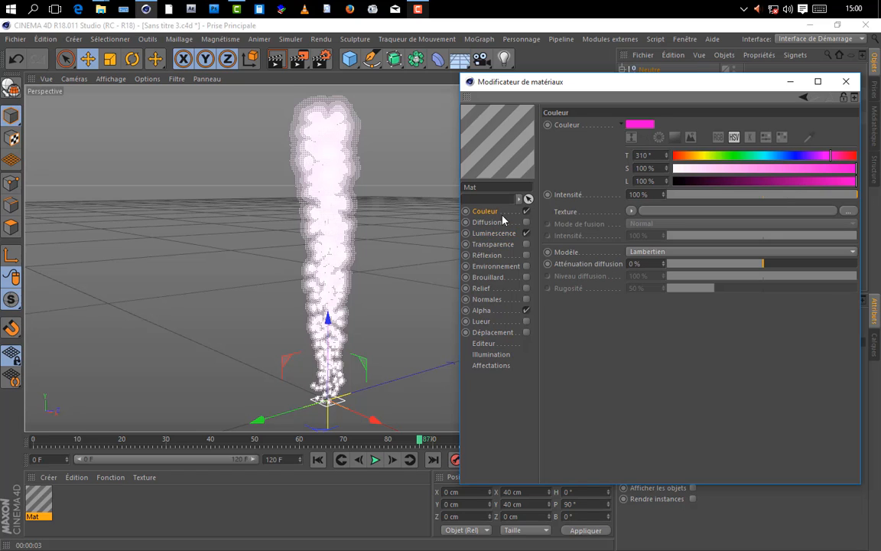
left_click(498, 233)
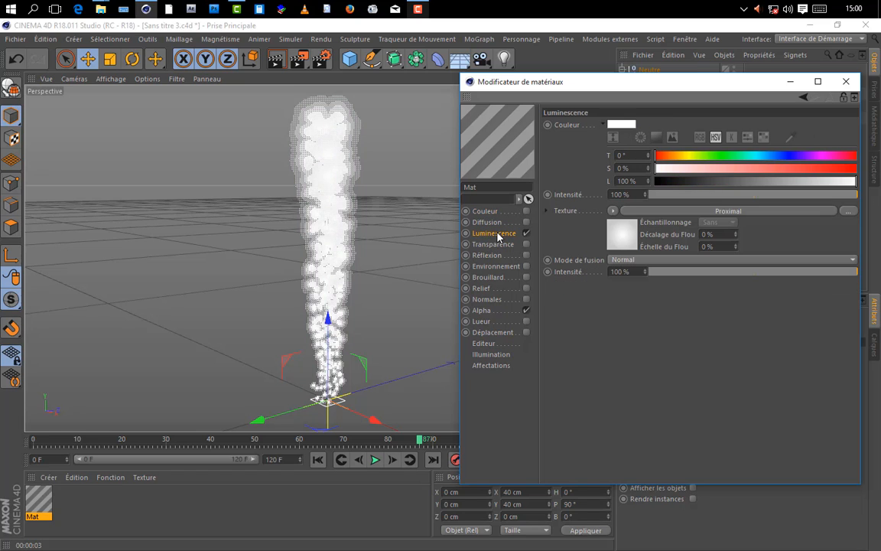
Step: Apply a Colorisation shader over the Proximal texture in the Luminescence channel and test-render the smoke
left_click(613, 212)
left_click(640, 406)
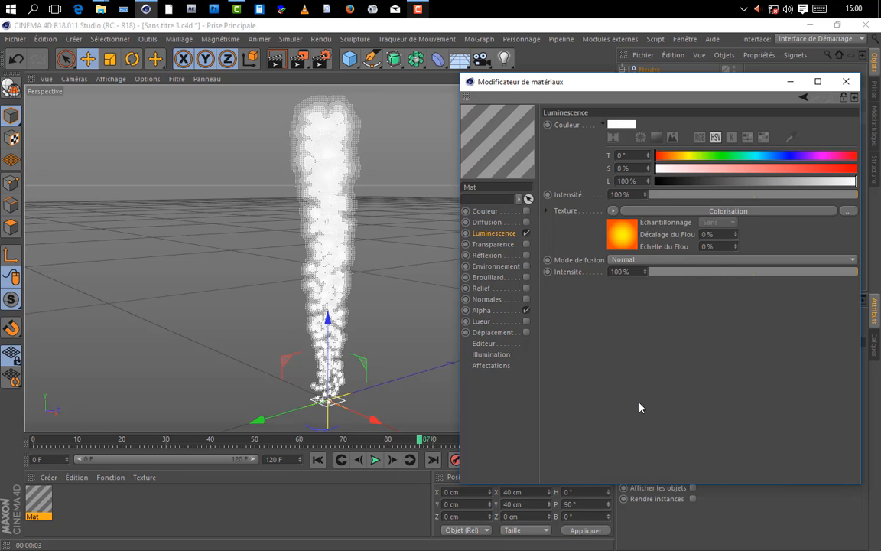
left_click(277, 61)
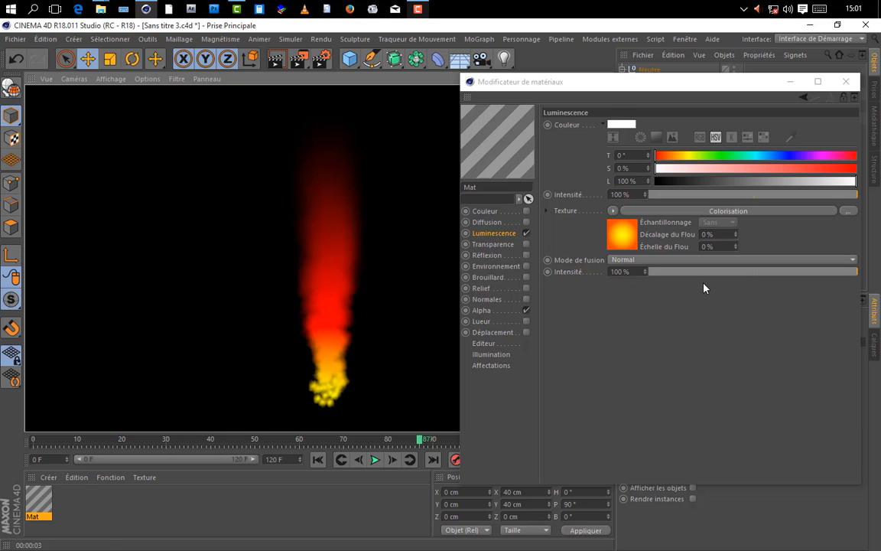
Step: Remove the black knot from the Colorisation gradient and move the red knot to its dark end
left_click(659, 211)
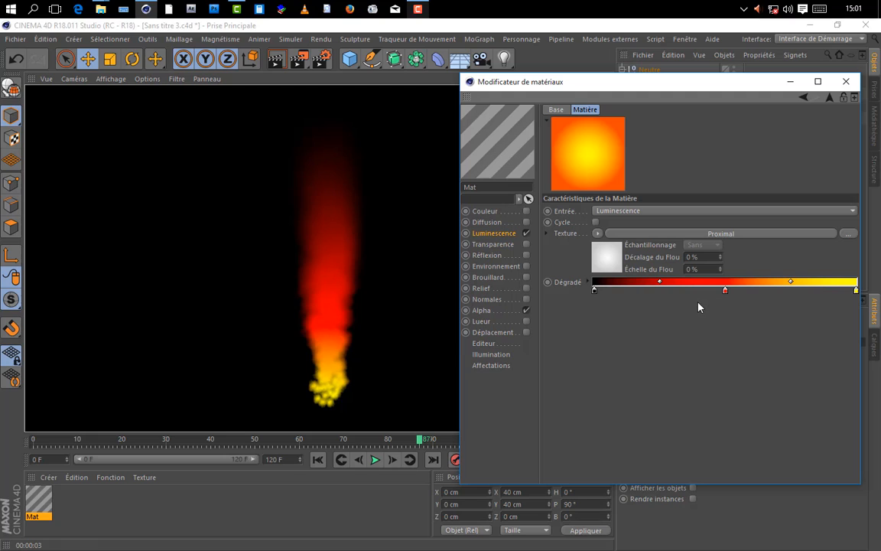
left_click_drag(596, 91, 542, 84)
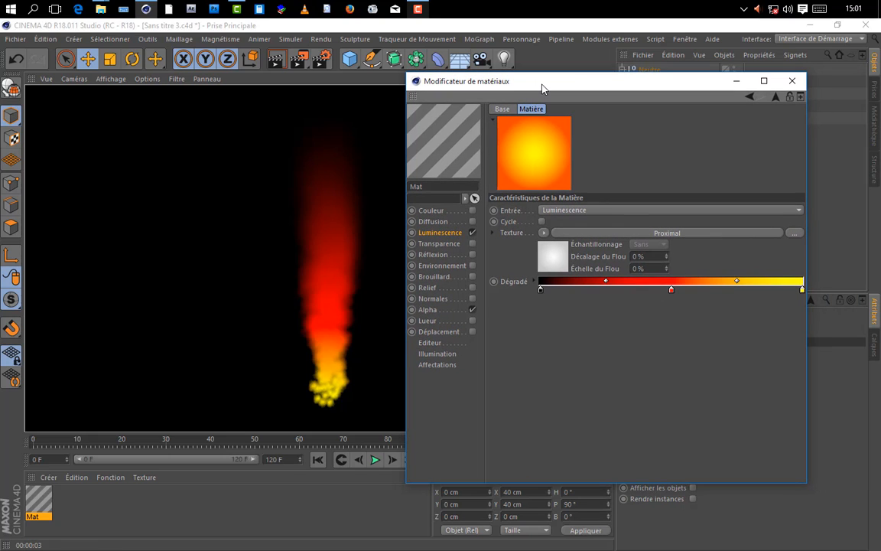
left_click_drag(540, 289, 543, 419)
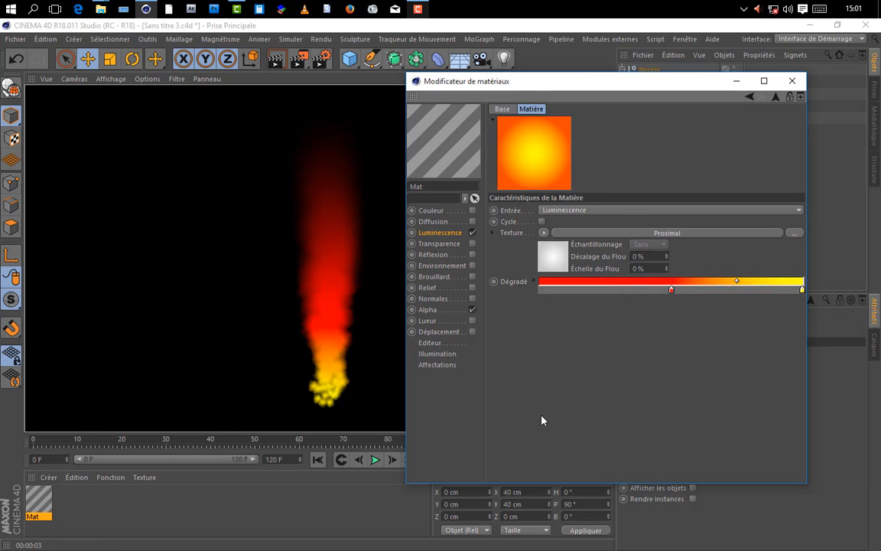
left_click_drag(673, 290, 547, 299)
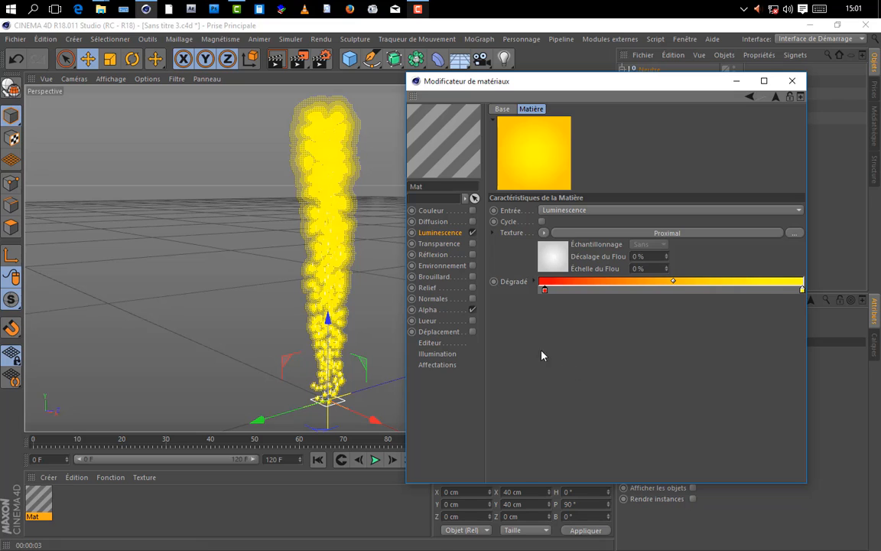
Step: Change the gradient's yellow knot to pale cyan (T 175°, S 12 %, L 100 %) and test-render the smoke
double_click(802, 290)
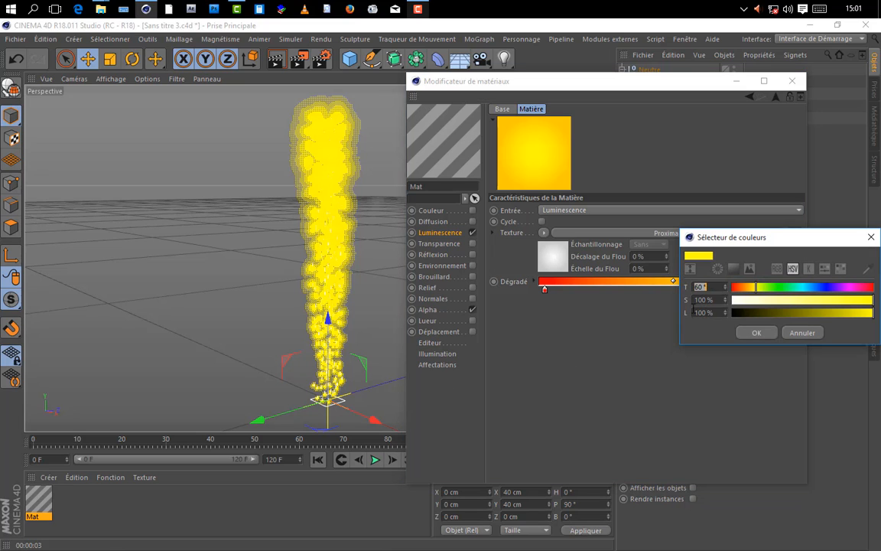
left_click_drag(752, 303, 732, 302)
left_click_drag(825, 306, 874, 303)
left_click_drag(777, 304, 733, 303)
left_click(802, 290)
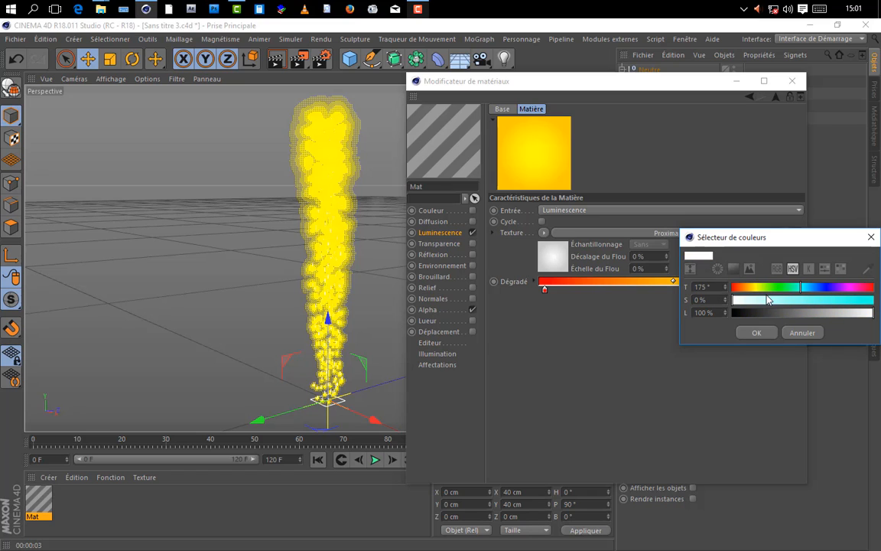
left_click(754, 333)
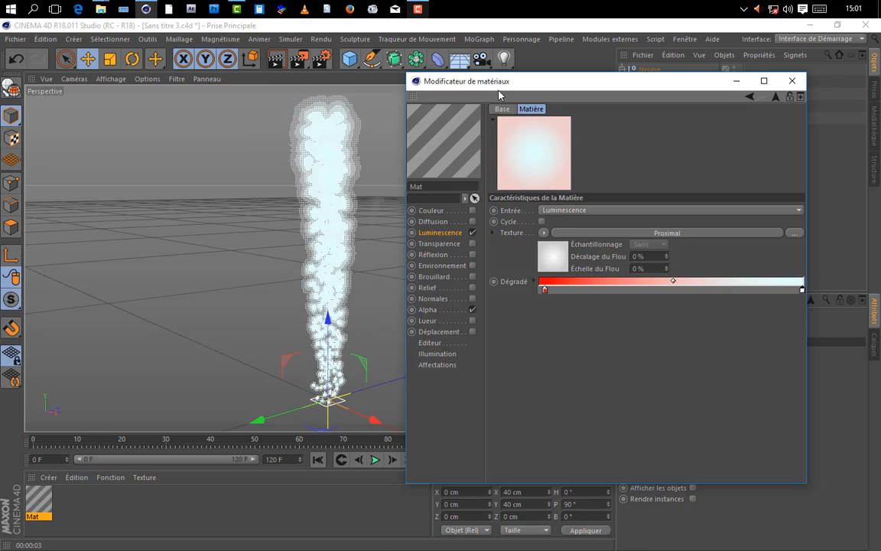
left_click_drag(497, 80, 605, 77)
left_click(269, 65)
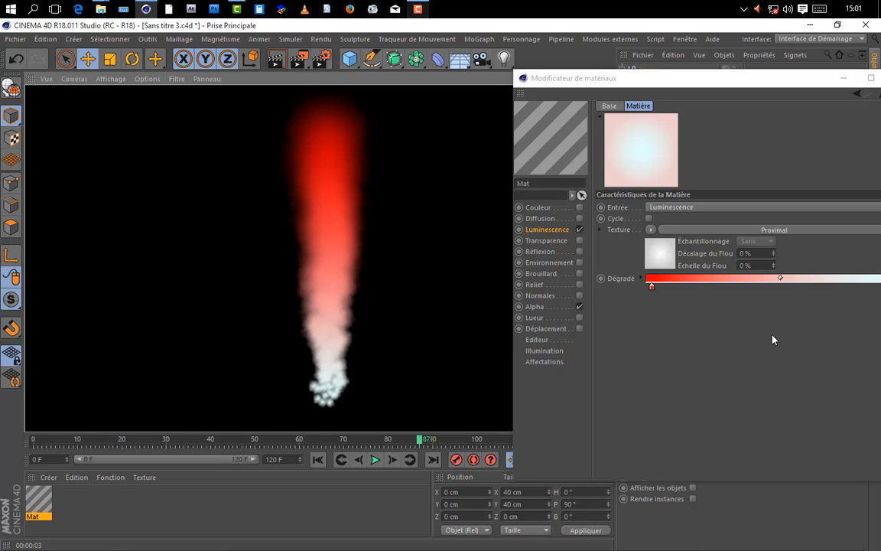
Step: Add an intermediate knot to the Colorisation gradient about 30 % along from the red end
left_click(729, 333)
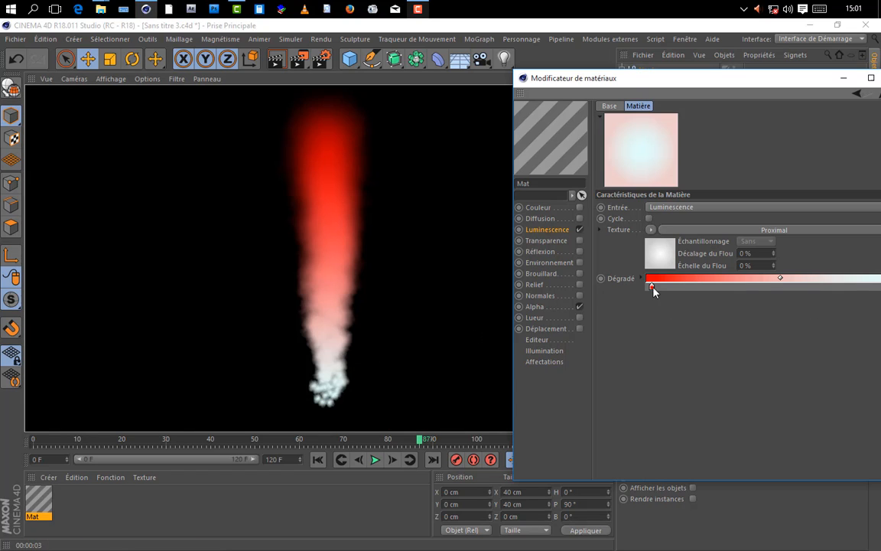
left_click(700, 280)
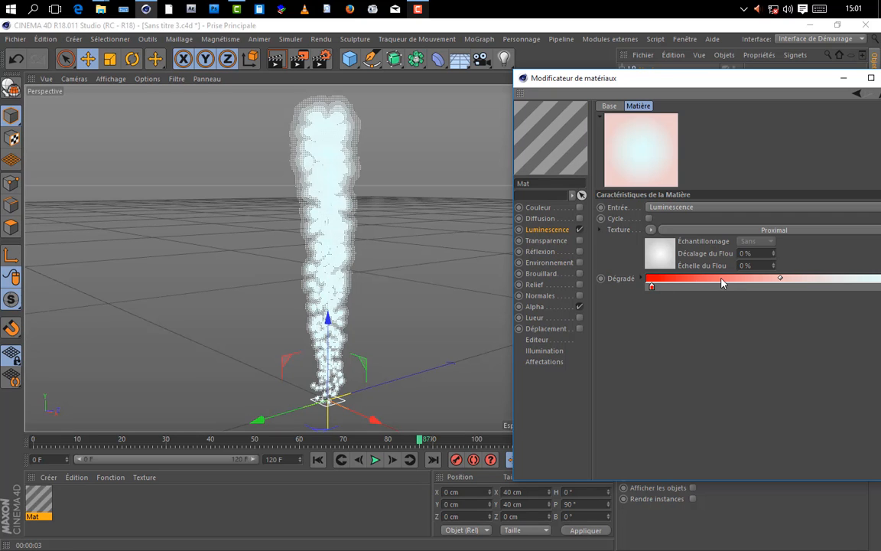
left_click(727, 286)
left_click_drag(742, 84, 671, 87)
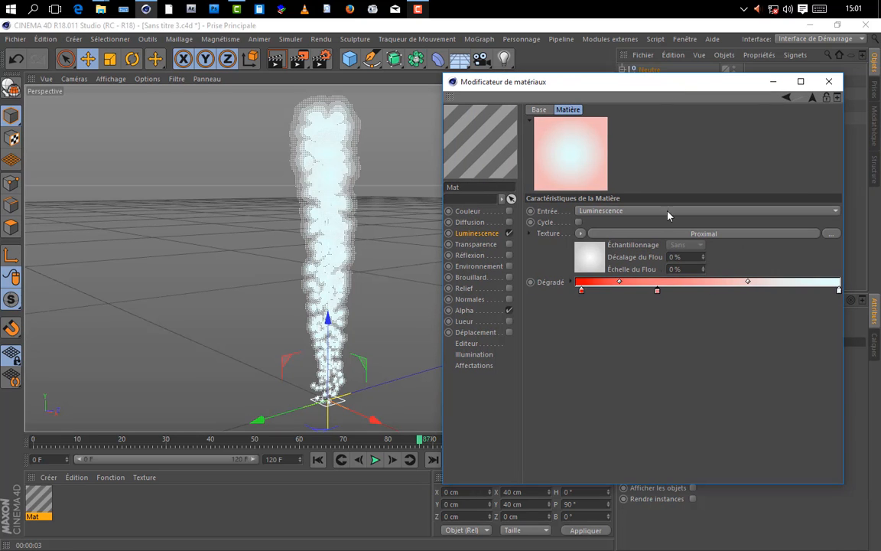
Step: Change the Colorisation gradient's intermediate knot to light cyan with a hue (T) of 180°
double_click(657, 291)
left_click(681, 289)
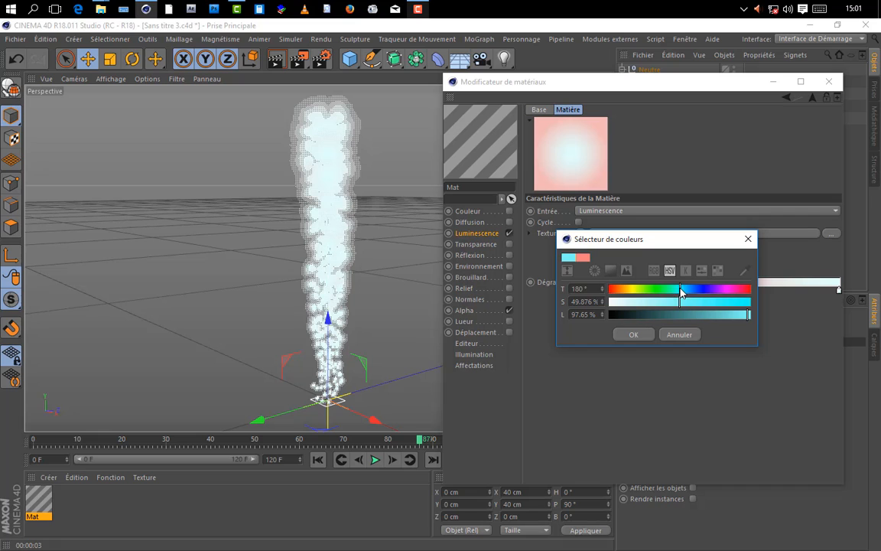
left_click_drag(695, 309, 762, 311)
left_click(680, 303)
left_click(634, 334)
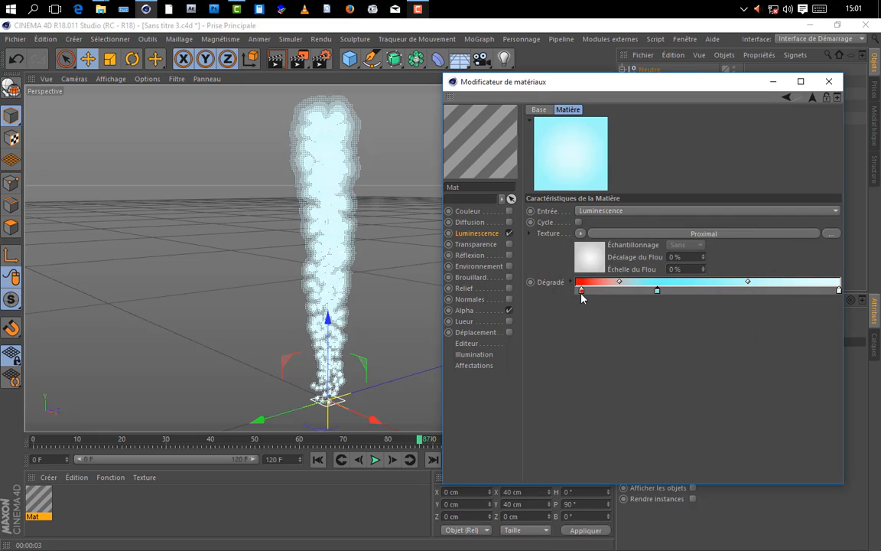
Step: Change the gradient's red knot to saturated blue (T 219°, S 100 %, L 100 %)
double_click(581, 291)
left_click(620, 291)
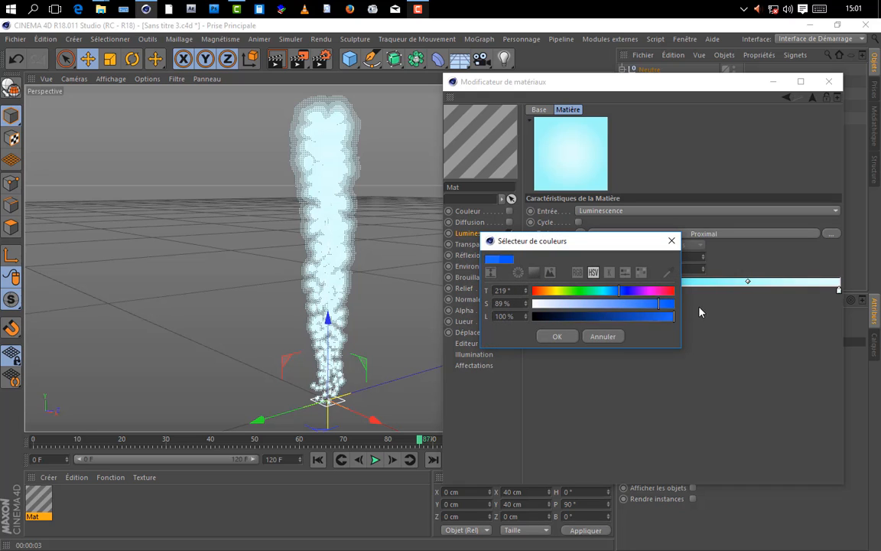
left_click_drag(701, 312, 702, 313)
left_click_drag(664, 317, 682, 316)
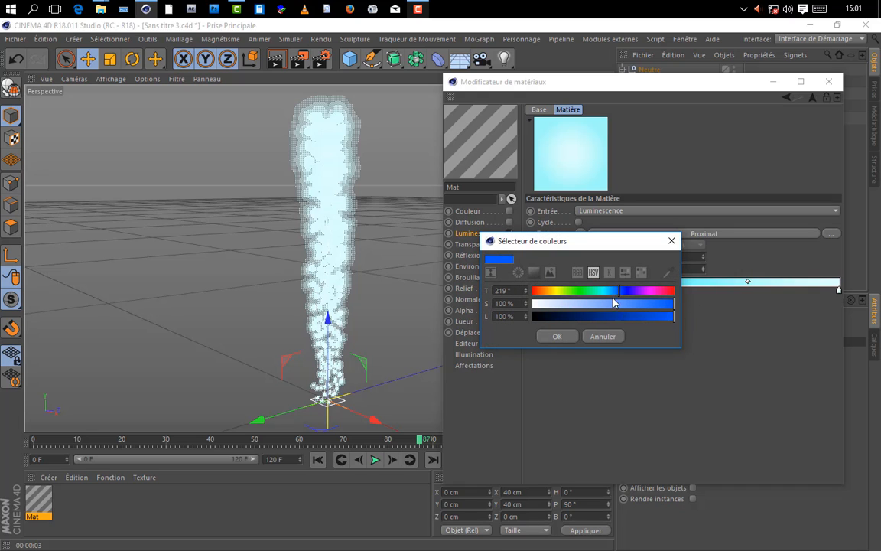
left_click(566, 338)
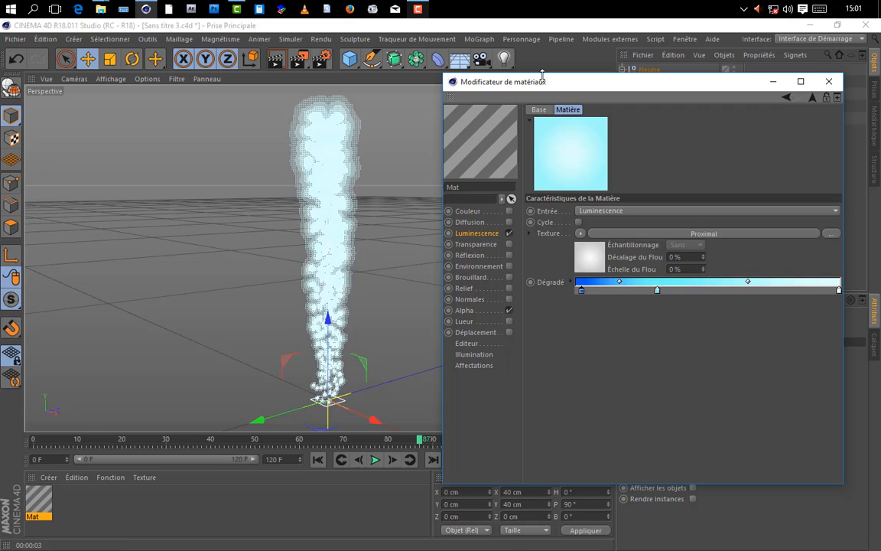
Step: Move the cyan knot to about 42 % and the blue knot to about 8 % along the gradient, and test-render the smoke
left_click_drag(542, 75, 542, 87)
left_click_drag(659, 304, 687, 304)
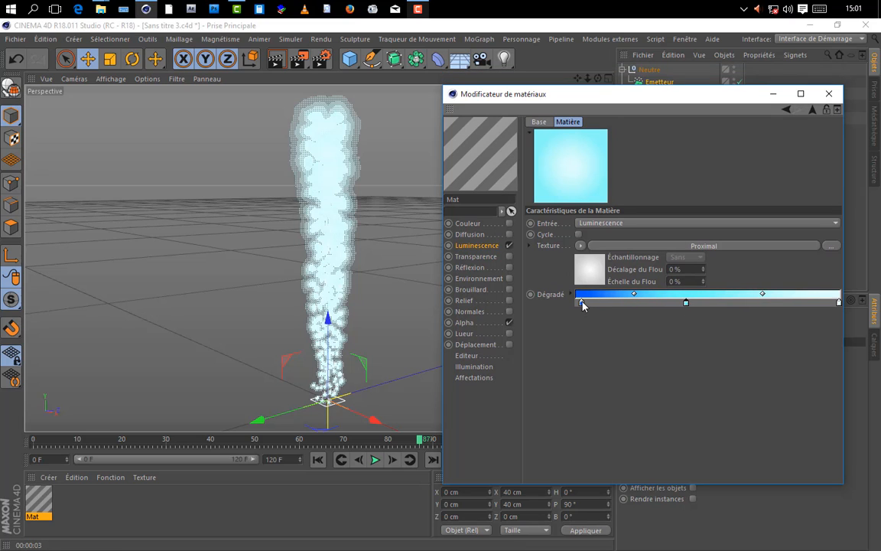
left_click_drag(582, 303, 598, 303)
left_click(268, 57)
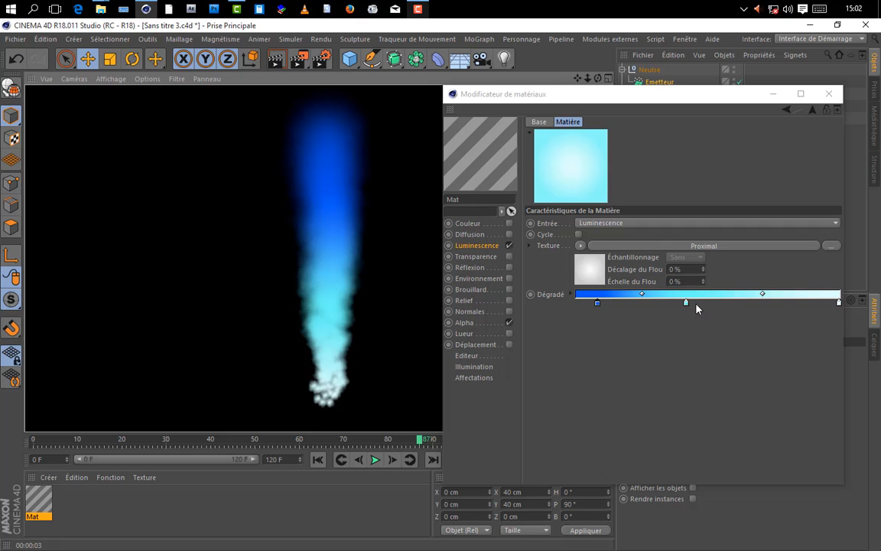
Step: Shift the blend point between the cyan and pale knots toward the pale end and move the cyan knot to about the gradient's middle
left_click_drag(765, 296, 781, 295)
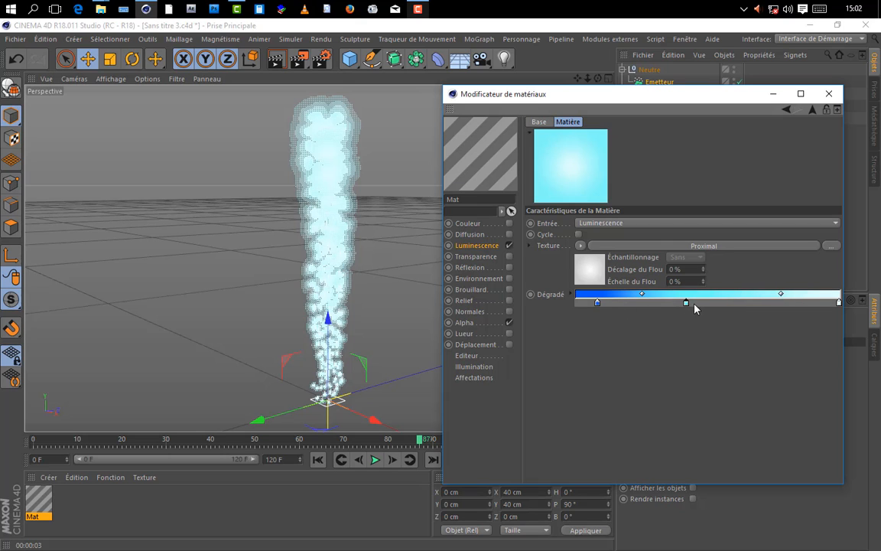
left_click_drag(688, 303, 705, 303)
Step: Change the gradient's blue knot to a lighter azure blue and test-render the smoke
left_click(598, 303)
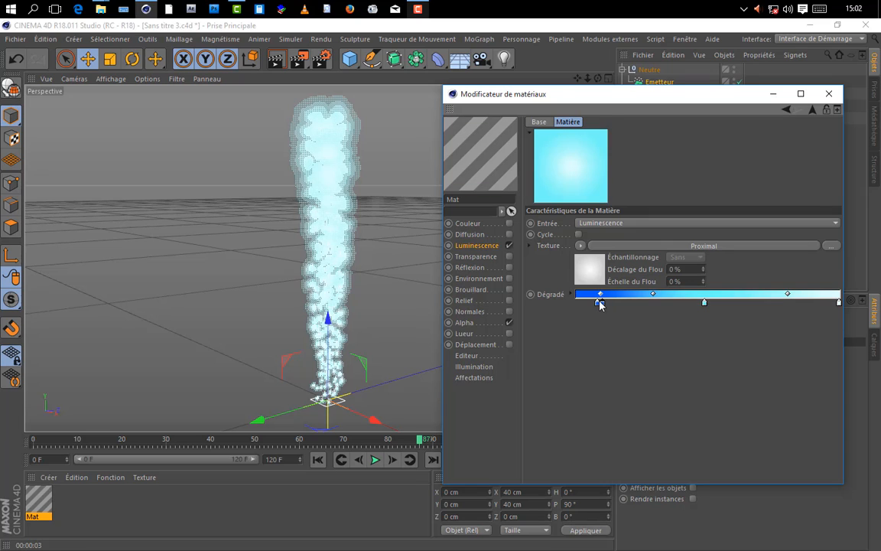
double_click(600, 303)
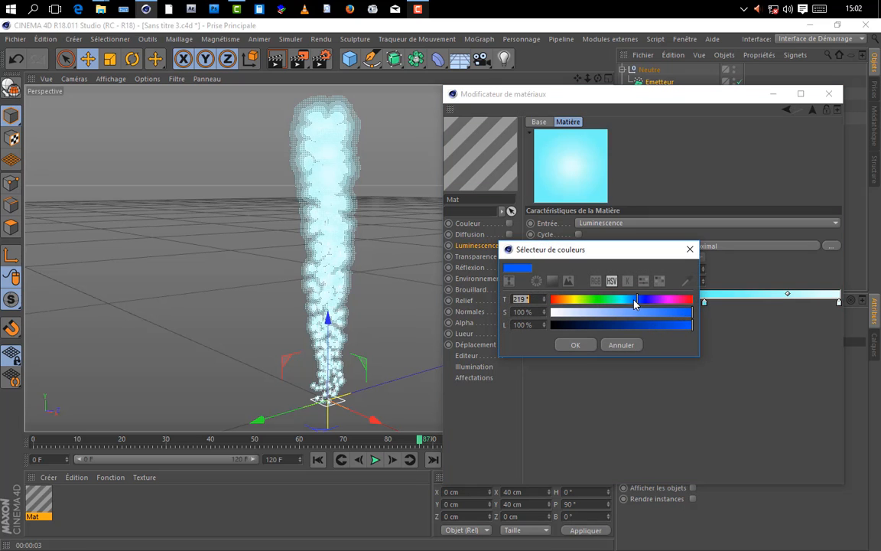
left_click_drag(635, 304, 600, 406)
left_click(602, 345)
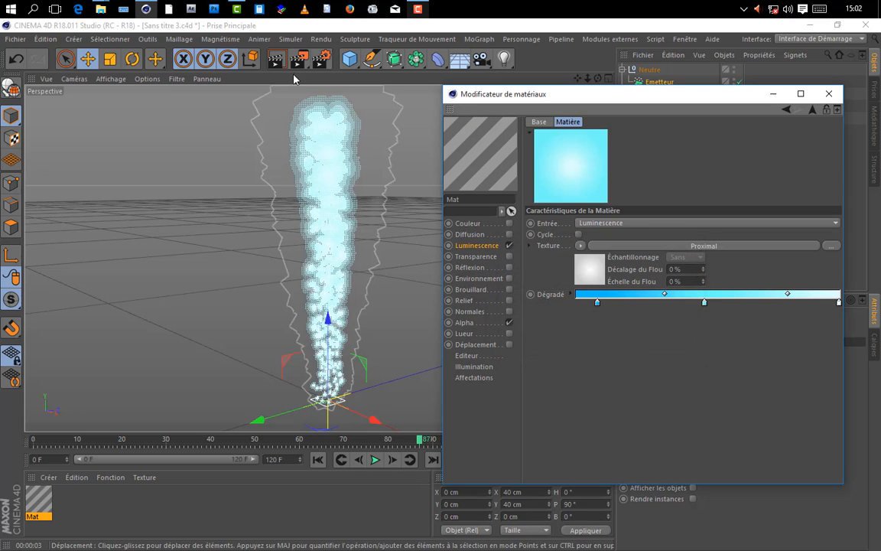
left_click(277, 60)
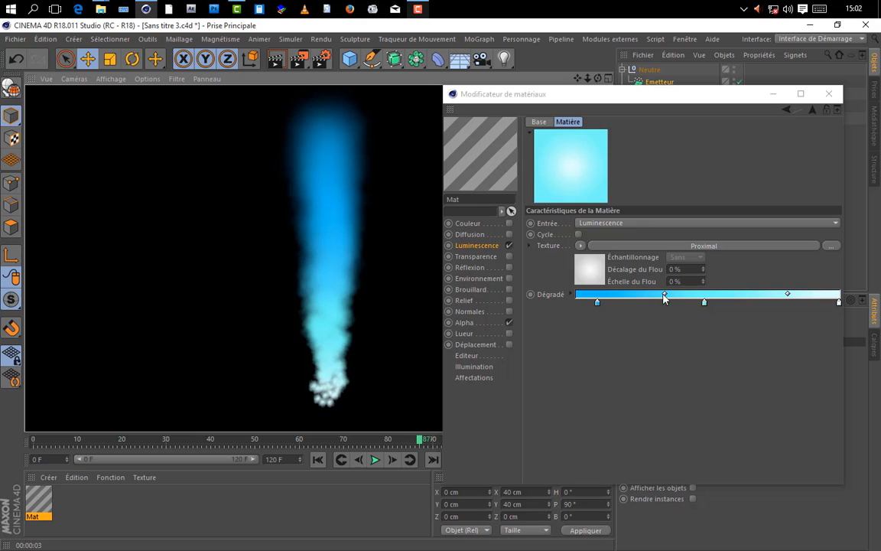
Step: Shift the blend point between the azure and cyan knots toward the azure knot, test-render the smoke and close the material editor
left_click_drag(665, 298, 640, 301)
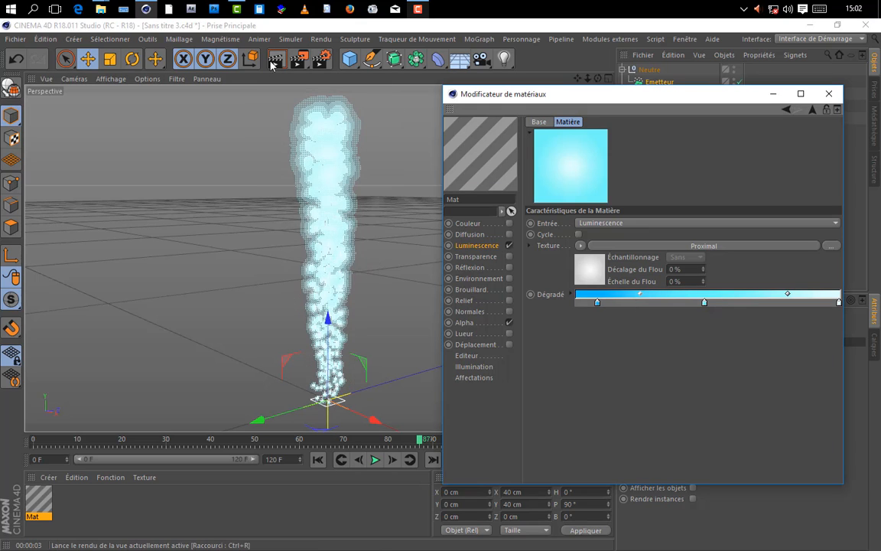
left_click(274, 62)
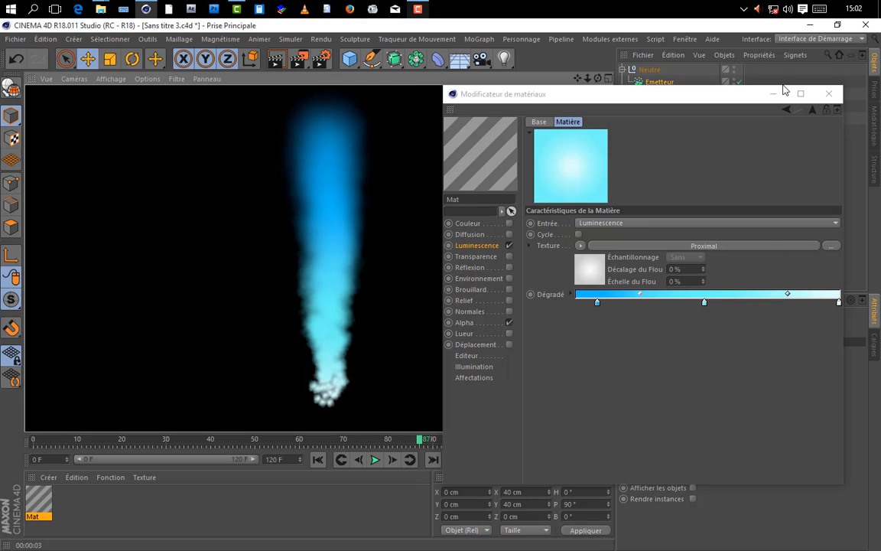
left_click(829, 94)
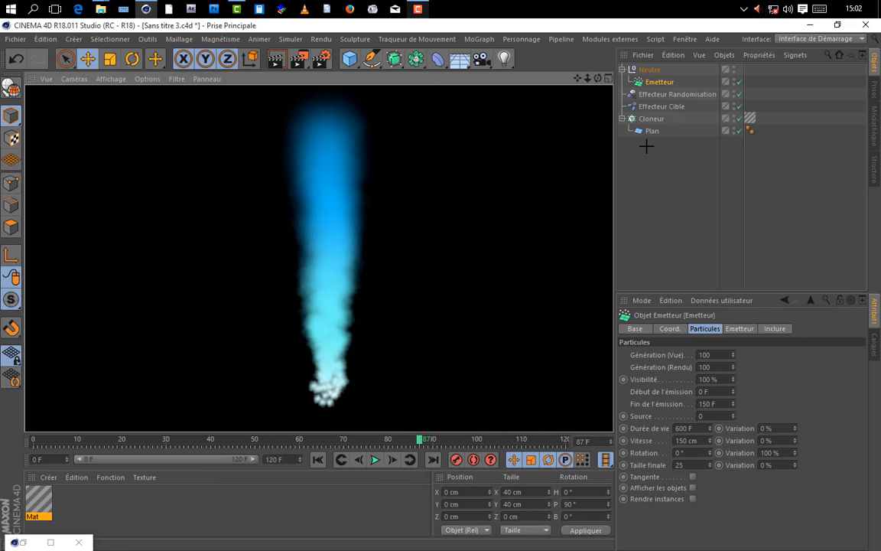
Step: Deselect all objects and switch the perspective view's display to shading with lines
left_click(566, 150)
left_click_drag(598, 78, 539, 107)
left_click_drag(58, 107, 185, 82)
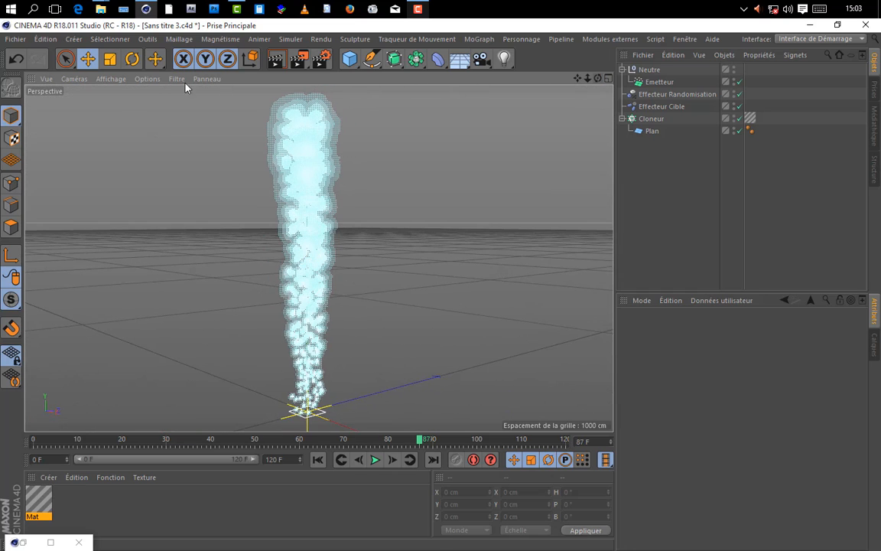
left_click(105, 78)
left_click(116, 109)
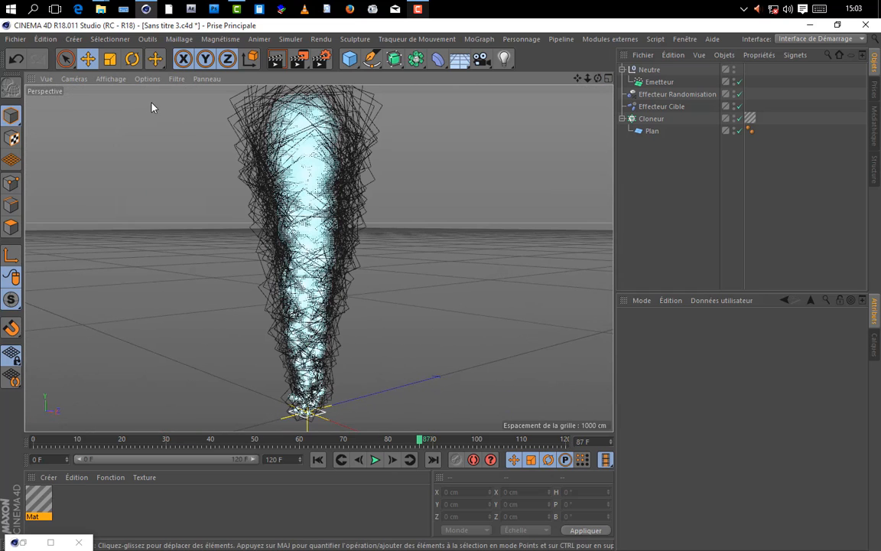
Step: Test-render the smoke from two different viewing angles to check how the cloned planes face the camera
scroll(240, 153, "down", 2)
mouse_move(578, 79)
left_mouse_down()
mouse_move(623, 99)
mouse_move(591, 81)
mouse_move(535, 115)
mouse_move(515, 143)
mouse_move(540, 93)
mouse_move(572, 63)
mouse_move(622, 98)
mouse_move(650, 101)
mouse_move(570, 75)
mouse_move(582, 84)
left_mouse_up()
left_click(276, 62)
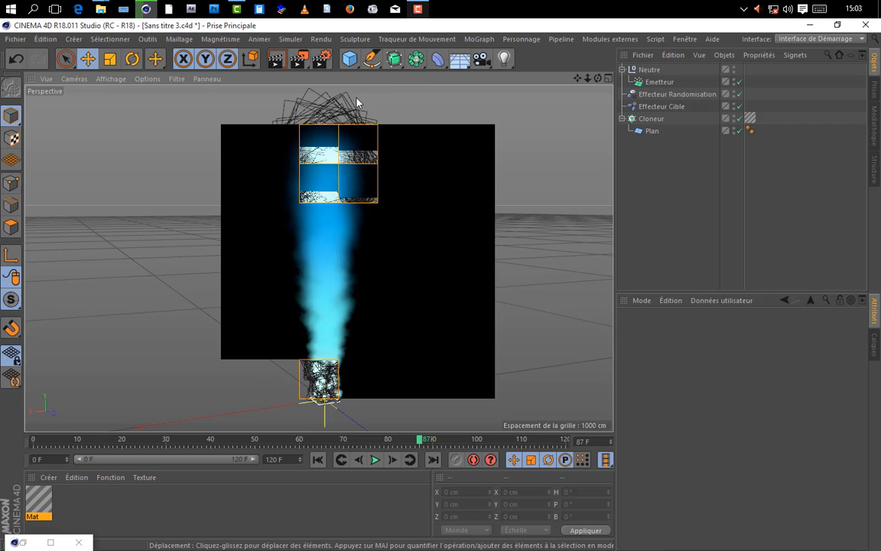
scroll(320, 324, "up", 1)
scroll(321, 326, "up", 1)
scroll(364, 208, "down", 1)
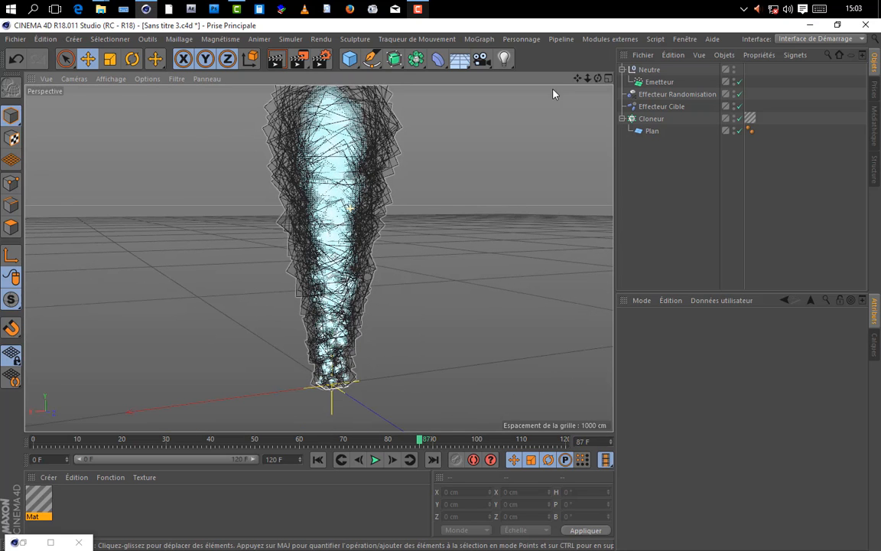
left_click_drag(577, 79, 428, 66)
left_click(275, 60)
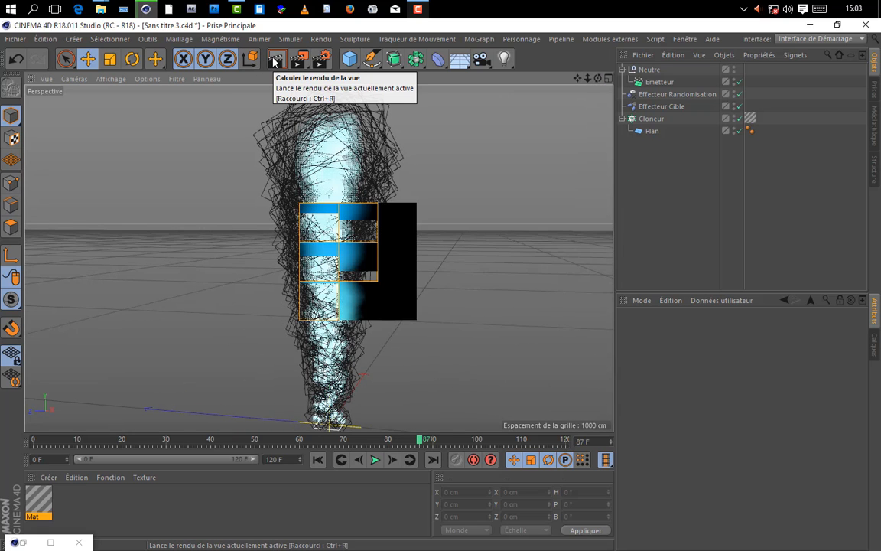